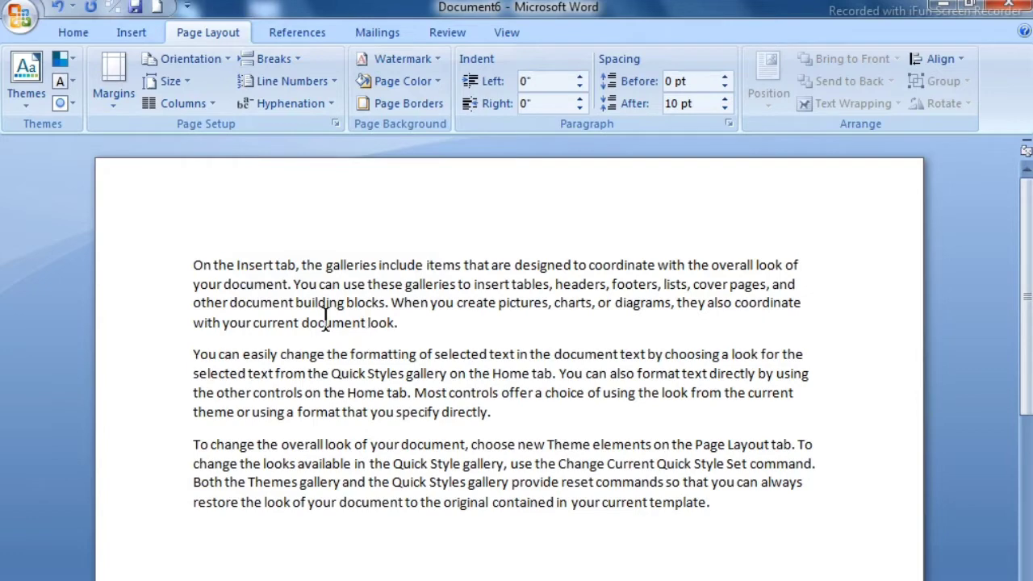
# - Select all three paragraphs and set a custom top margin of 0 inches, accepting the fix for margins outside the printable area
pyautogui.moveTo(164, 270); pyautogui.dragTo(350, 519)
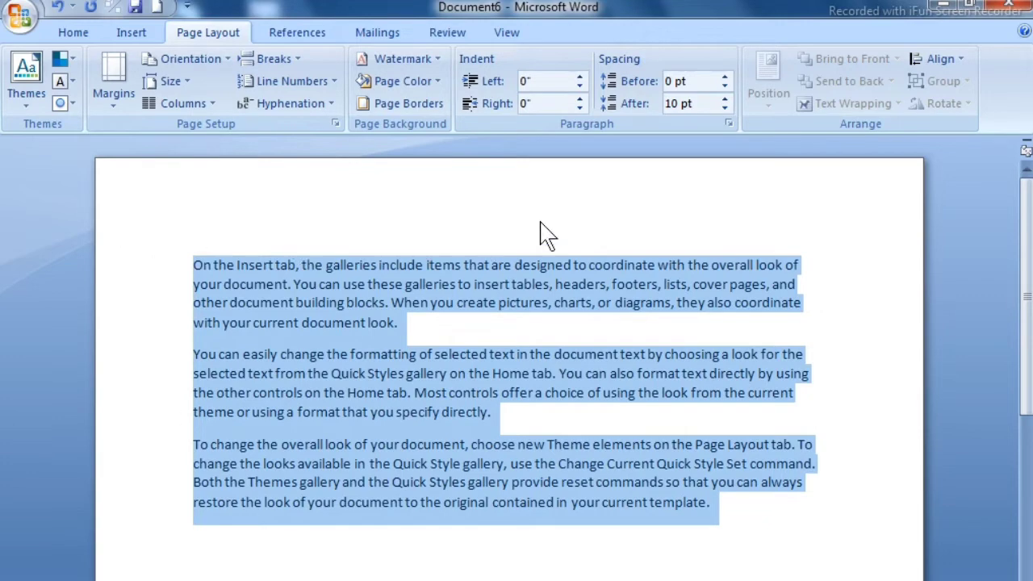
pyautogui.scroll(-6, 864, 461)
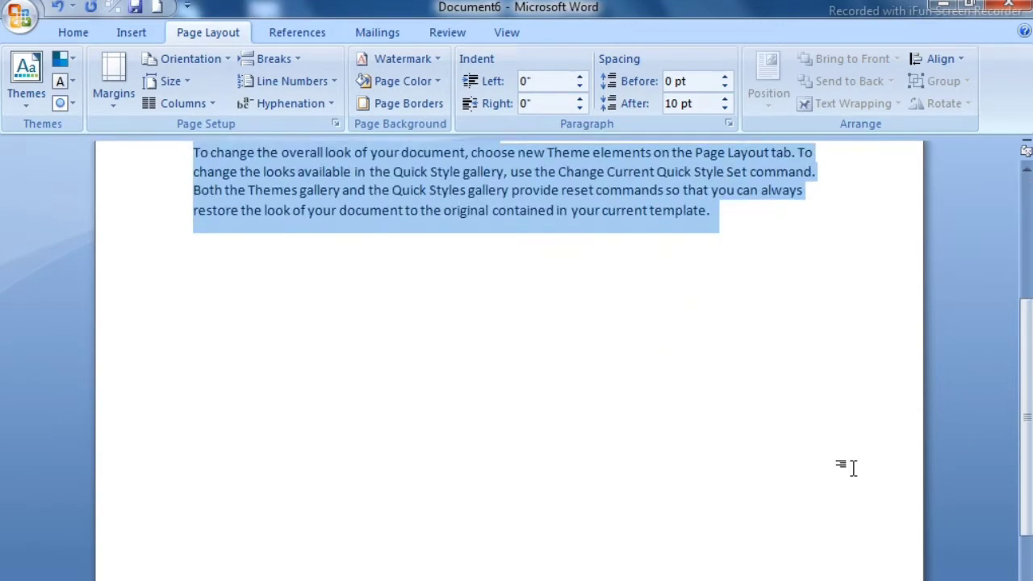
pyautogui.scroll(3, 823, 426)
pyautogui.scroll(3, 815, 396)
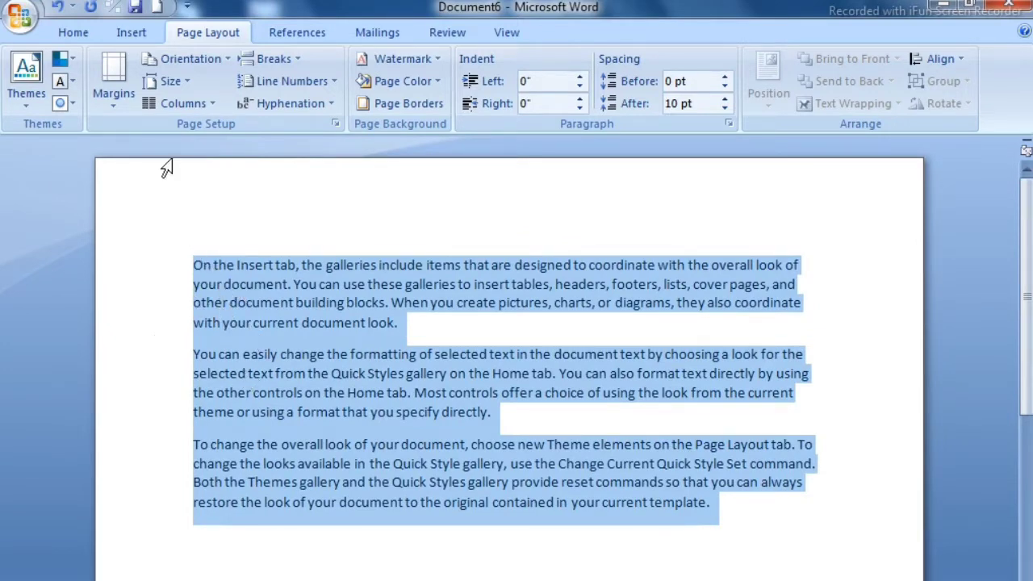
pyautogui.click(119, 72)
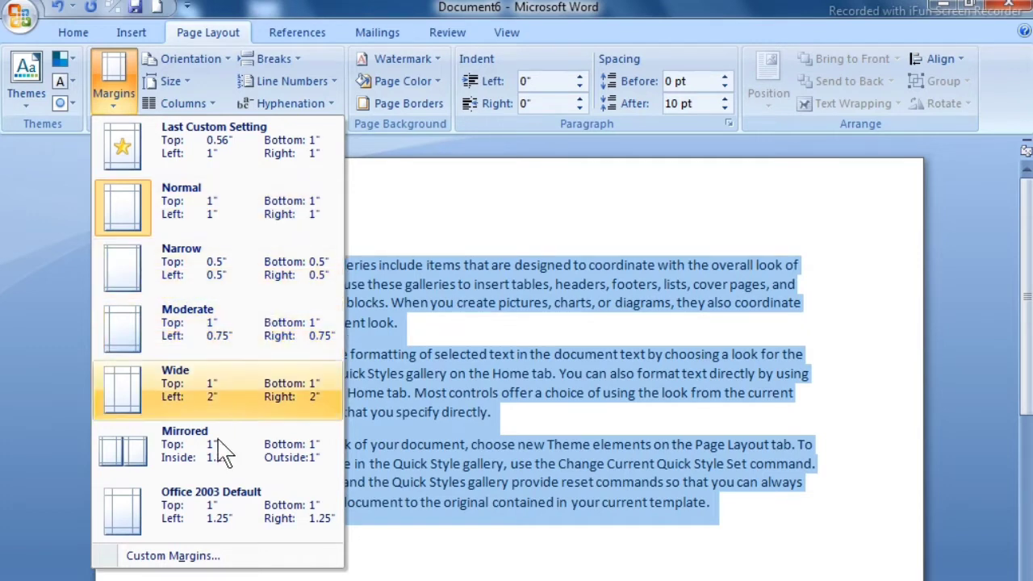
pyautogui.click(196, 557)
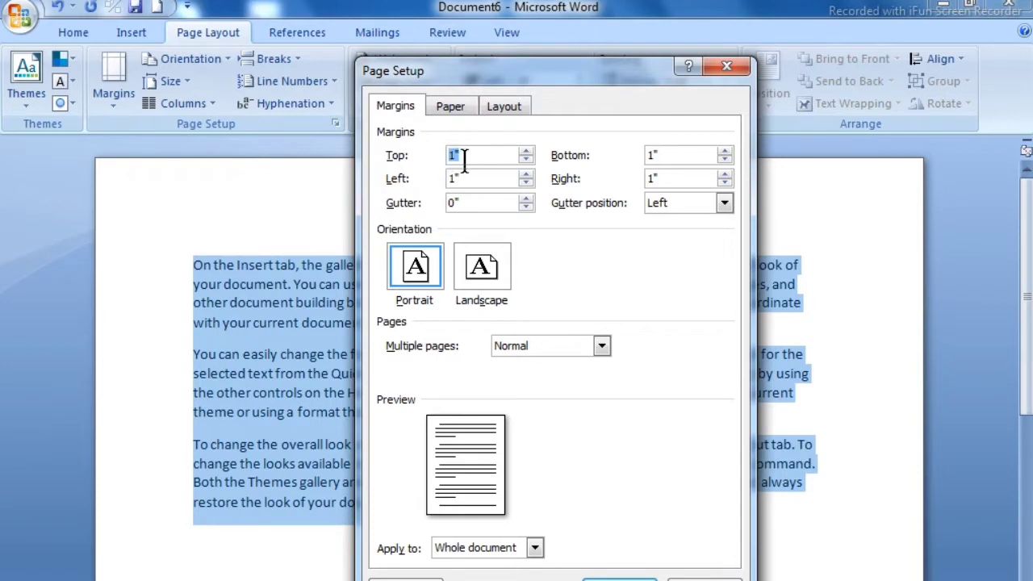
pyautogui.press('BackSpace')
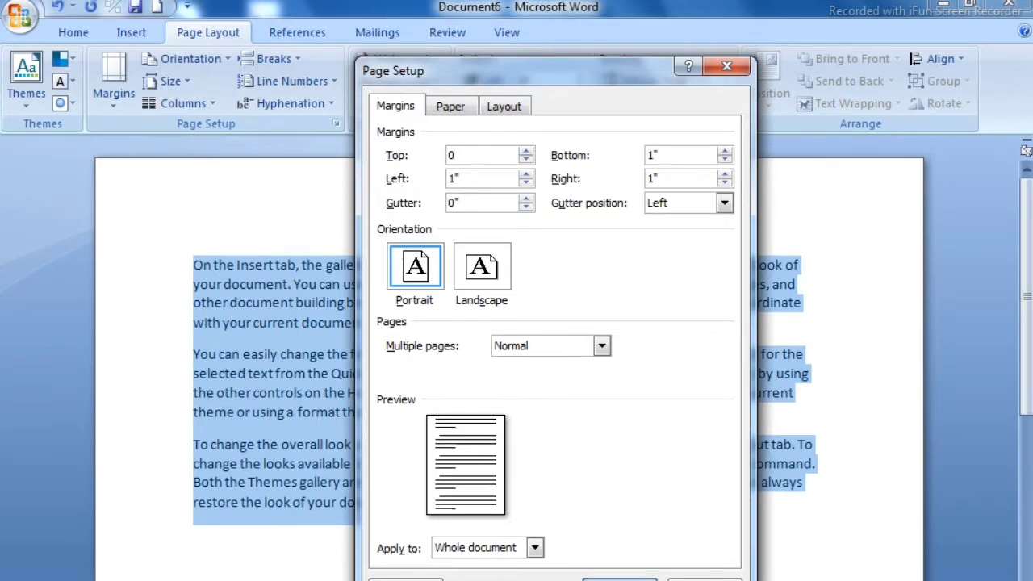
pyautogui.press('Return')
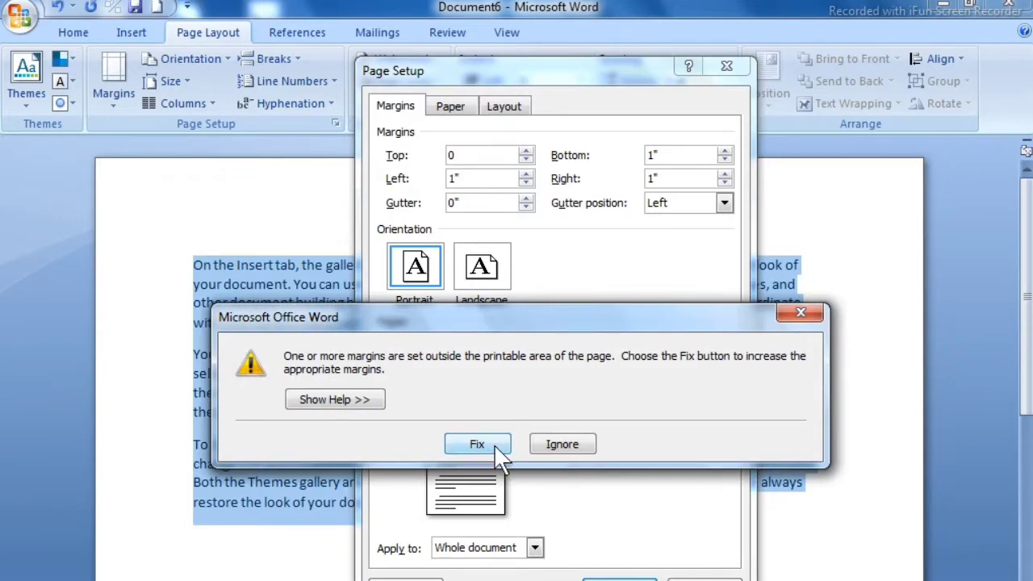
pyautogui.click(492, 444)
pyautogui.click(617, 579)
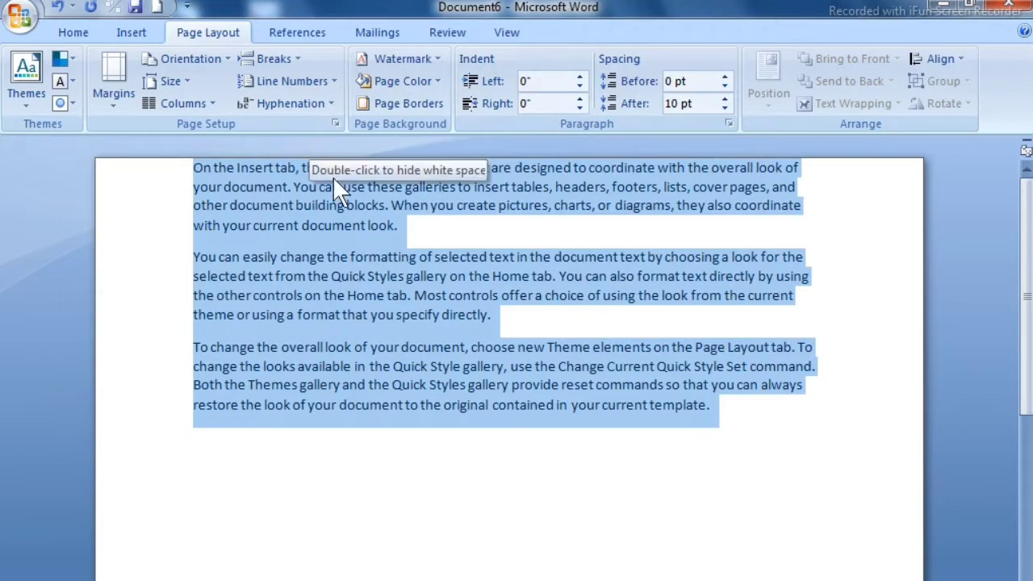
# - Set the custom top margin to 1 inch in the page setup
pyautogui.click(113, 94)
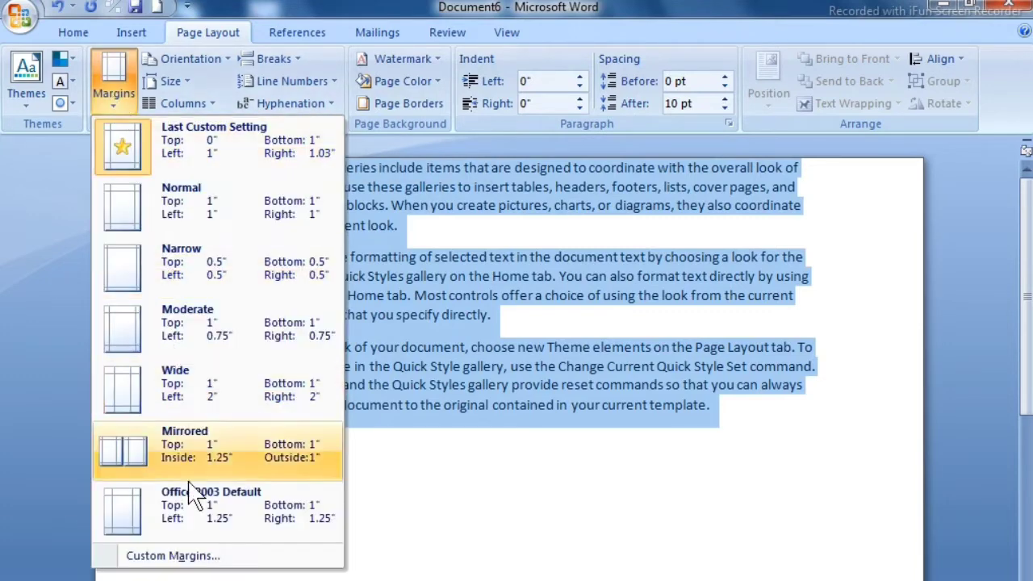
pyautogui.click(203, 555)
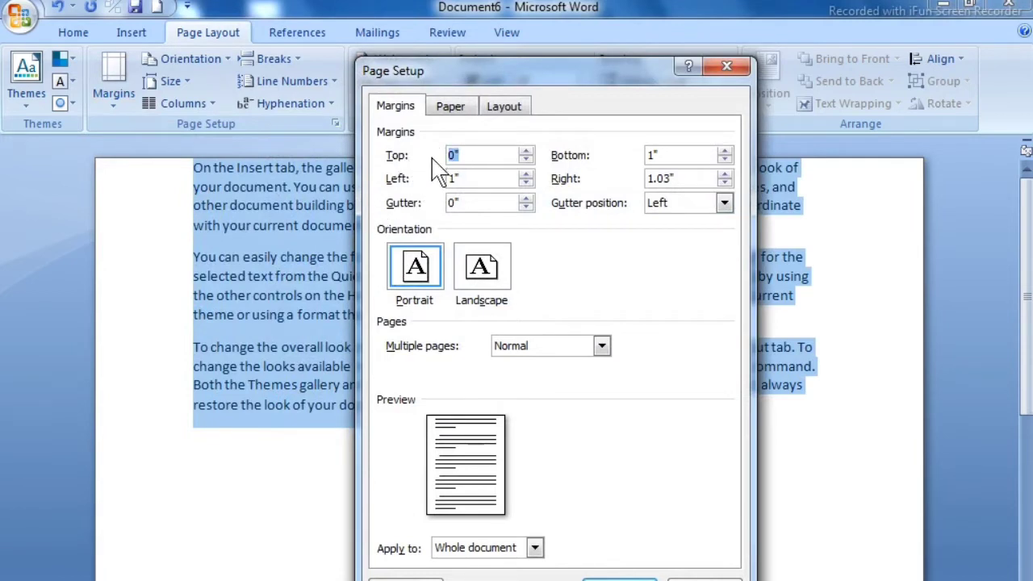
pyautogui.write('1')
pyautogui.doubleClick(482, 178)
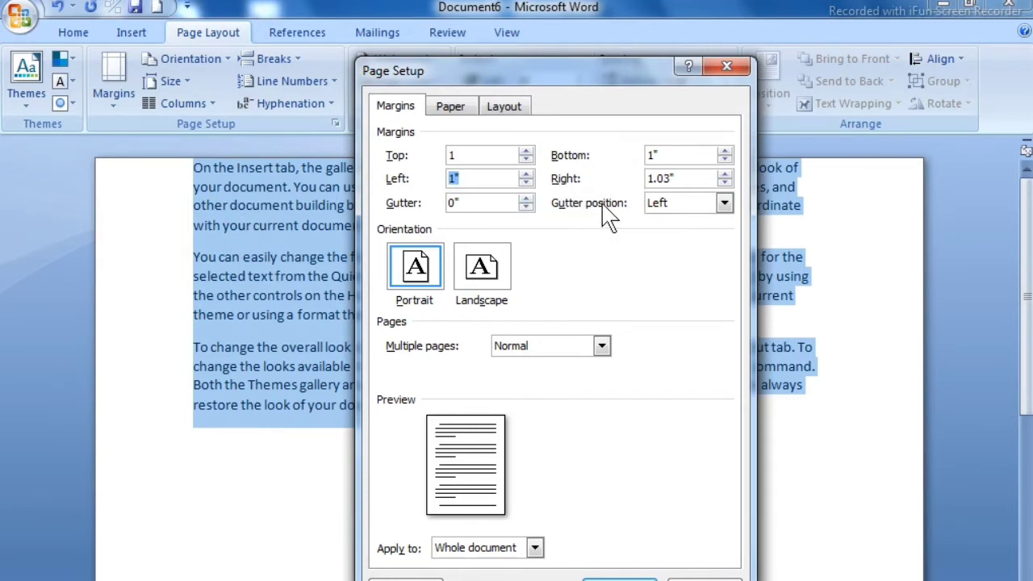
# - Try the Top gutter position, return it to Left, and set the gutter to 0.5 inches
pyautogui.click(668, 207)
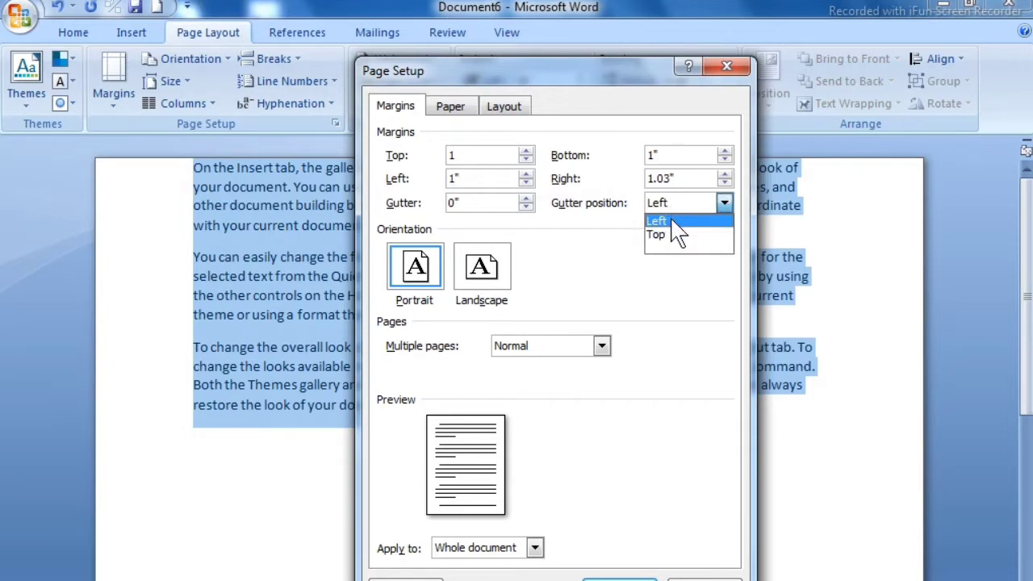
pyautogui.click(678, 235)
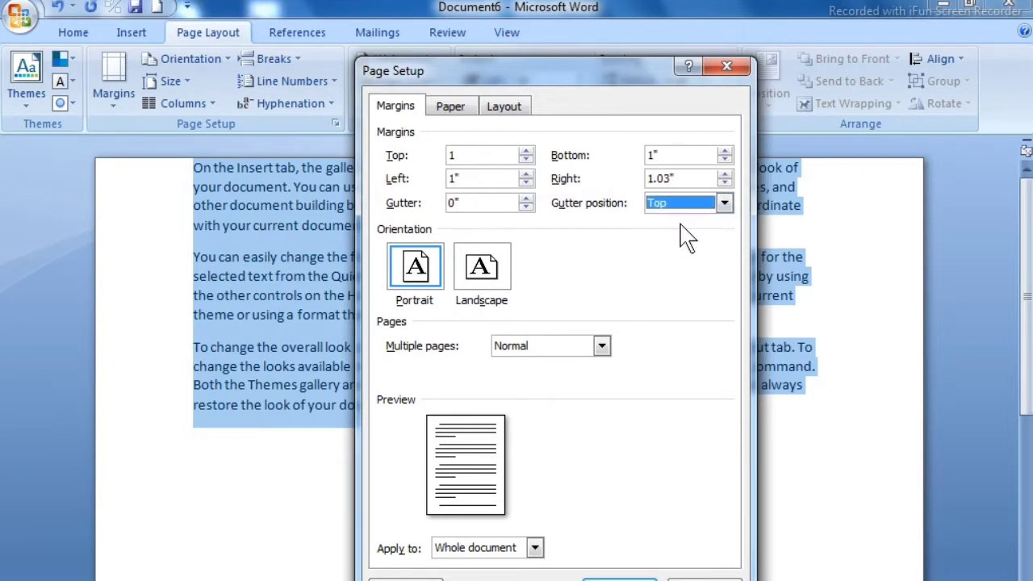
pyautogui.click(686, 206)
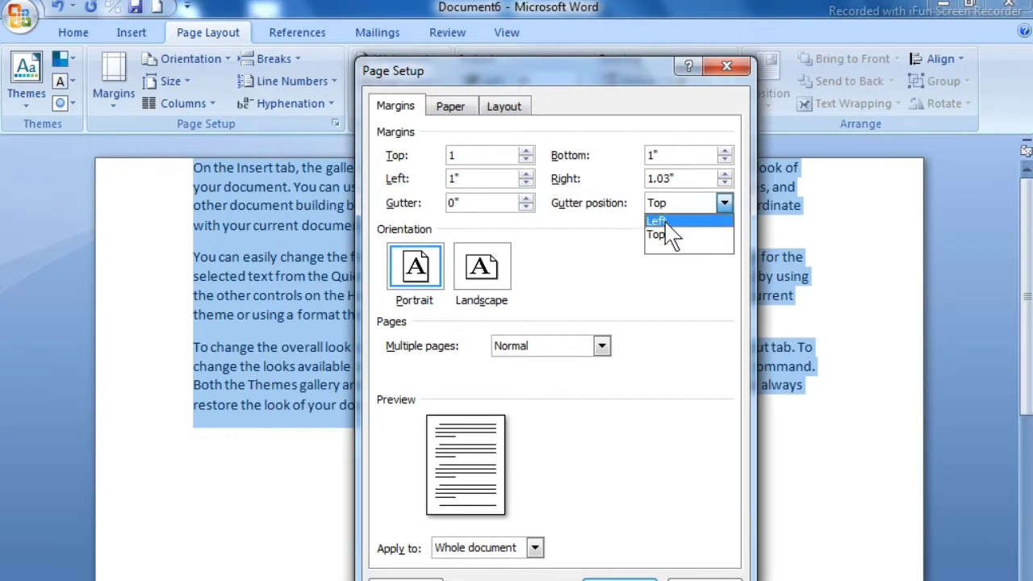
pyautogui.click(666, 222)
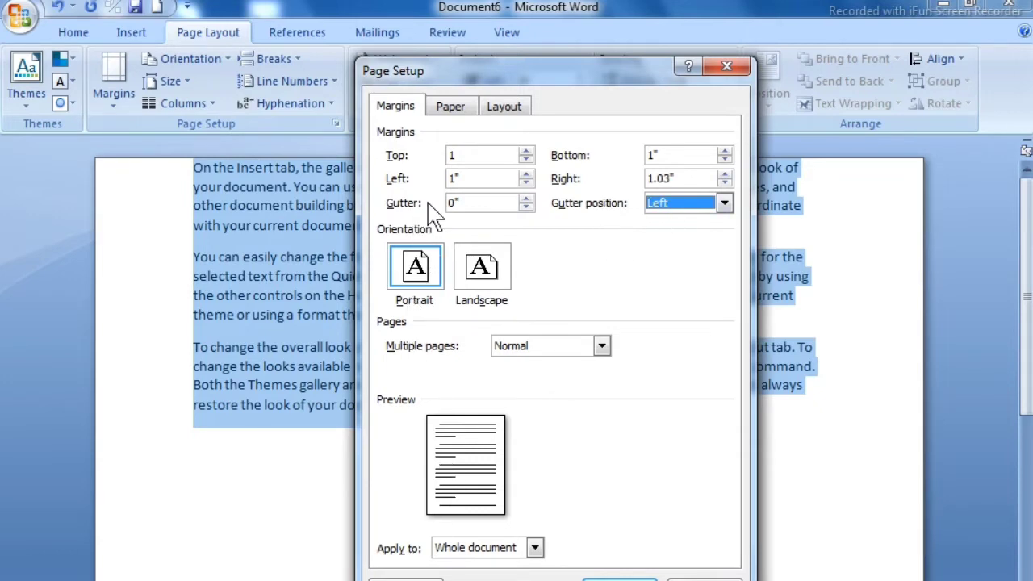
pyautogui.click(525, 199)
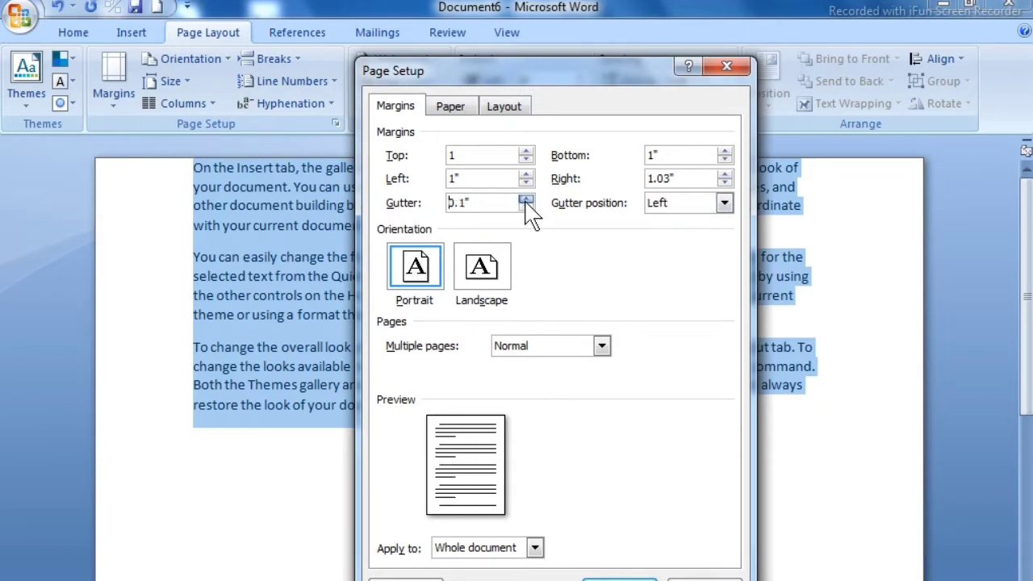
pyautogui.click(525, 199)
pyautogui.click(526, 199)
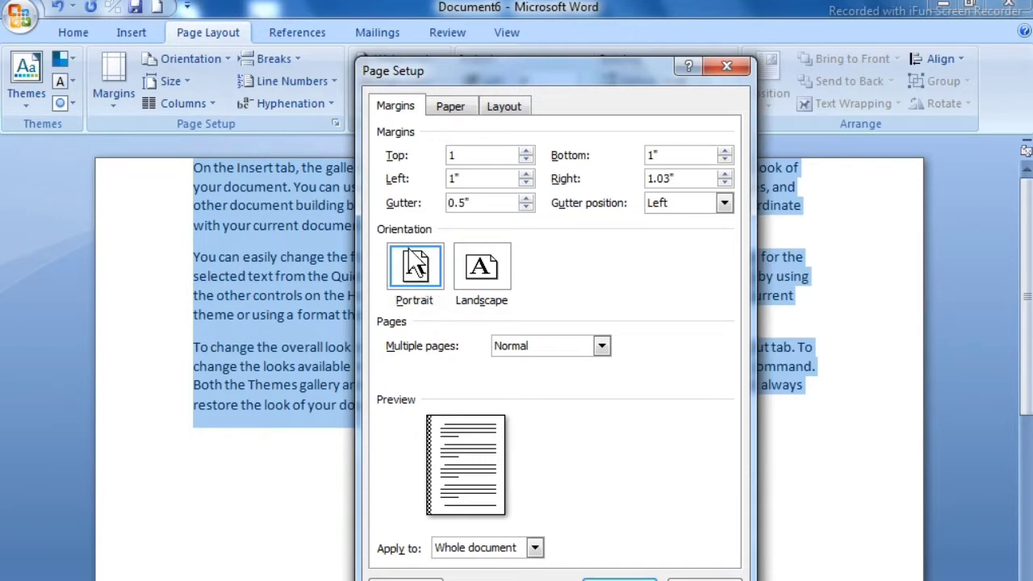
# - Apply the page setup with landscape orientation and switch the page back to portrait
pyautogui.click(502, 297)
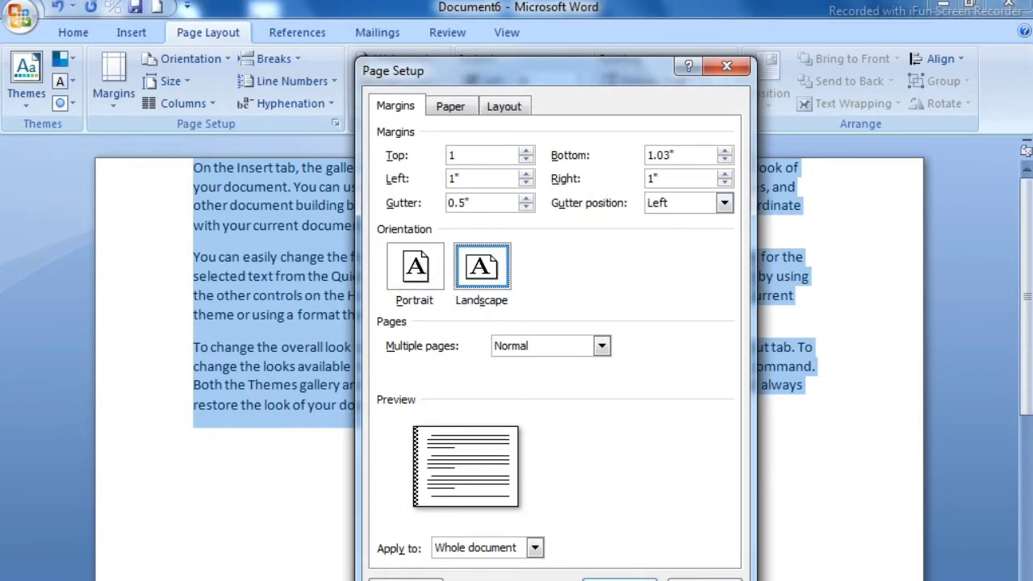
pyautogui.click(618, 580)
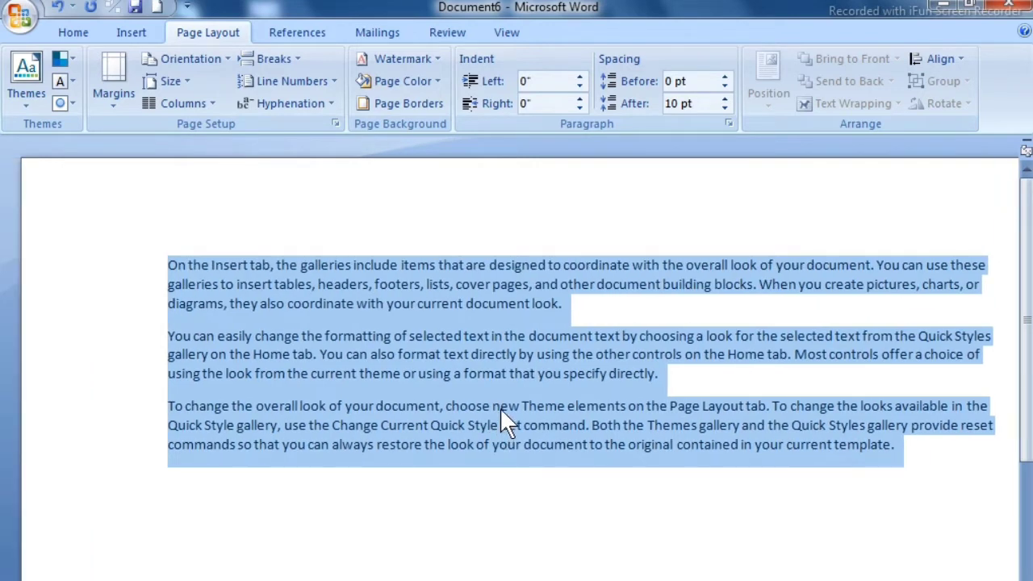
pyautogui.click(191, 60)
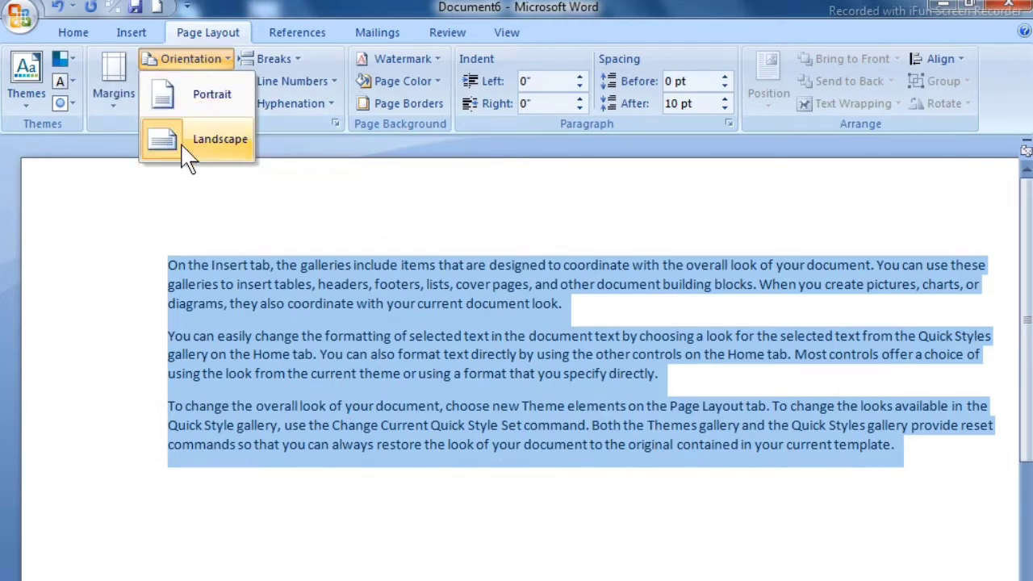
pyautogui.click(187, 105)
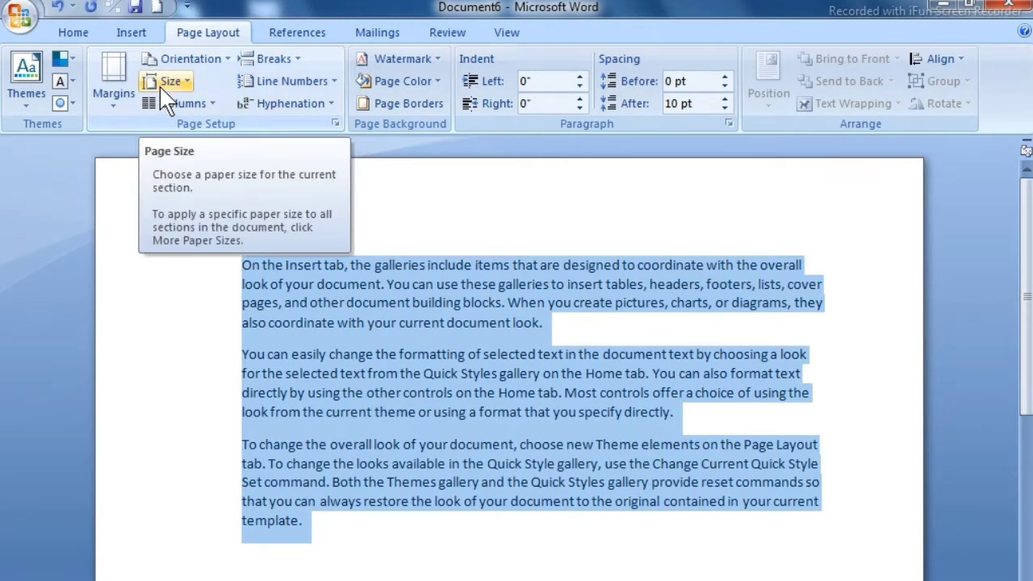
# - Apply the Narrow margin preset and set the gutter to 0 inches, accepting the fix for margins outside the printable area
pyautogui.click(113, 85)
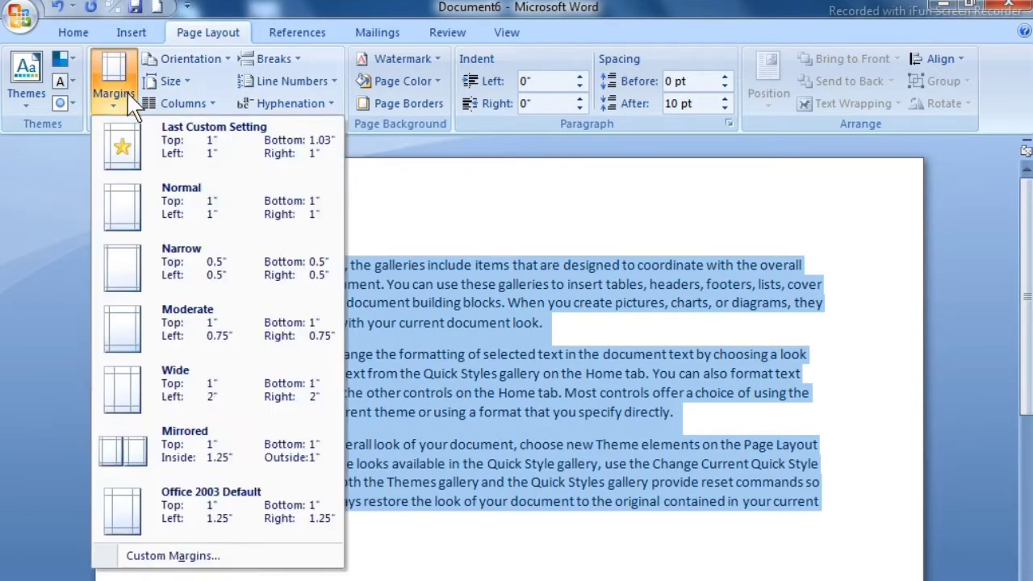
pyautogui.click(208, 278)
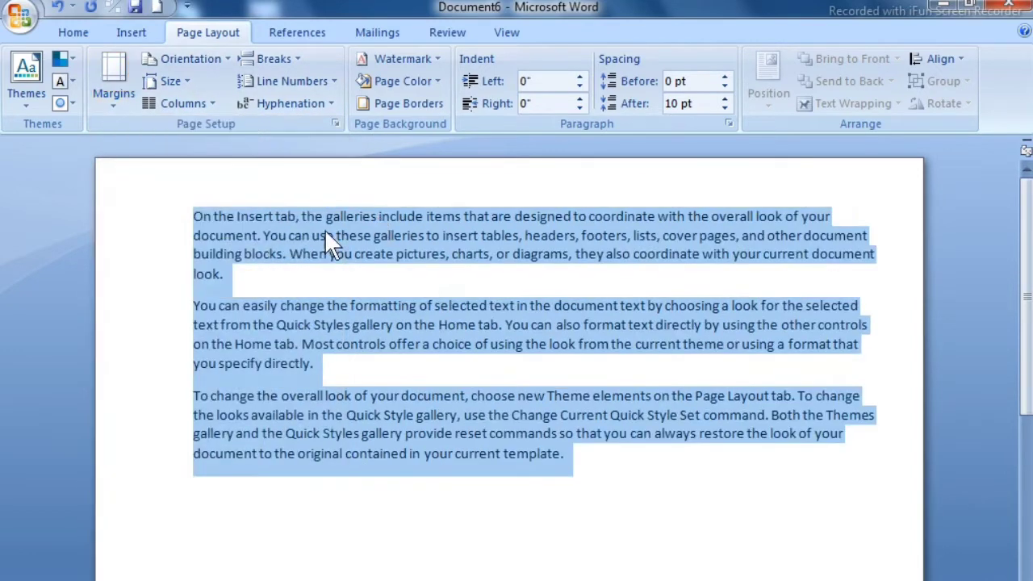
pyautogui.click(113, 89)
pyautogui.click(214, 554)
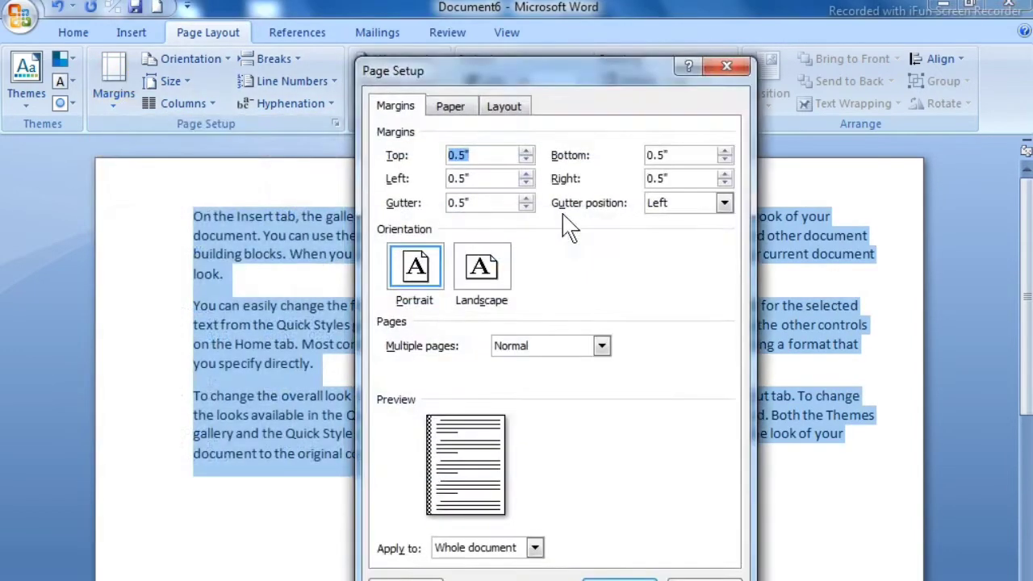
pyautogui.click(526, 207)
pyautogui.click(527, 206)
pyautogui.click(526, 207)
pyautogui.click(526, 206)
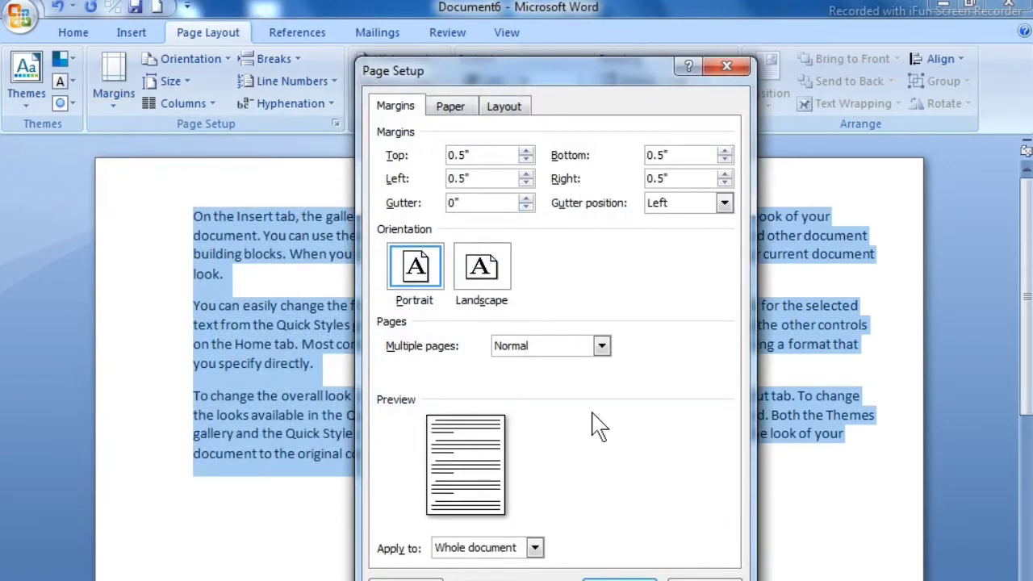
pyautogui.click(619, 580)
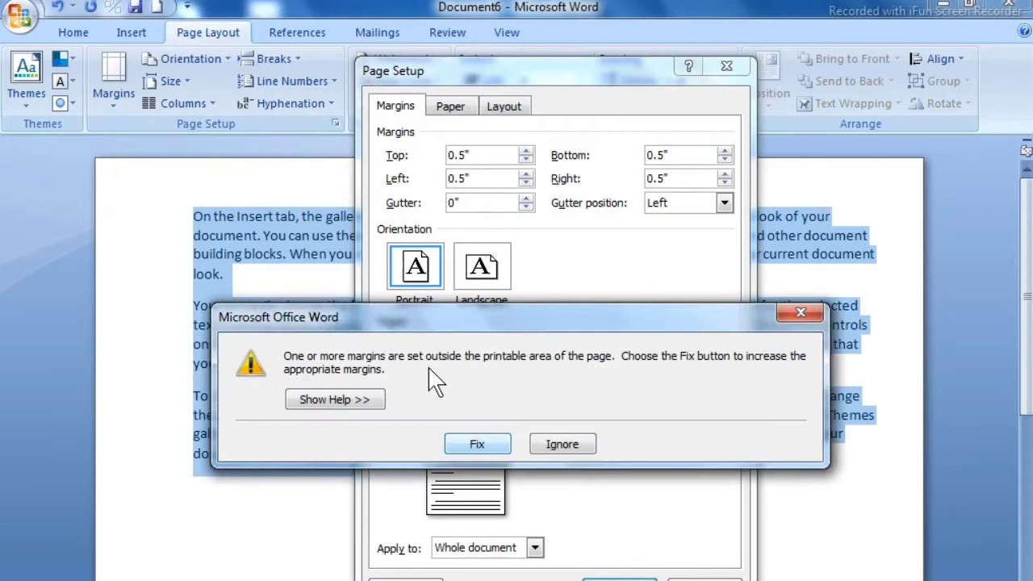
pyautogui.click(479, 446)
pyautogui.click(620, 580)
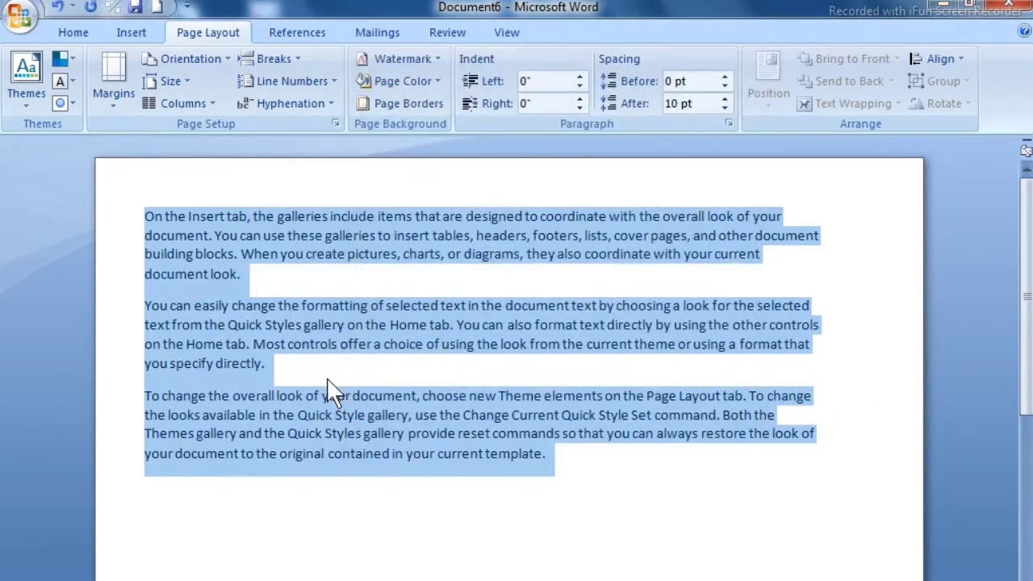
# - Set the document's paper size to A4
pyautogui.click(177, 82)
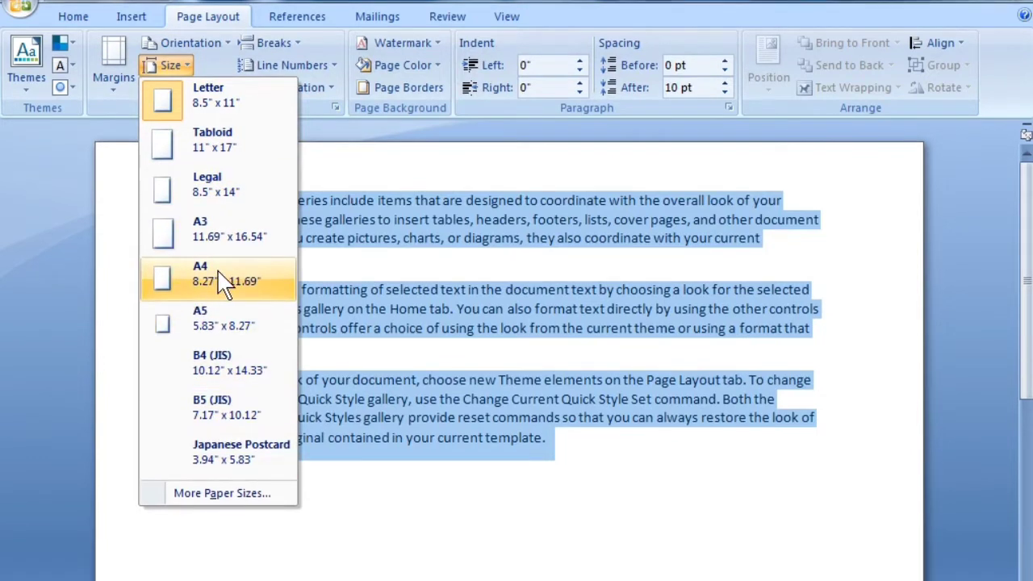
pyautogui.click(226, 282)
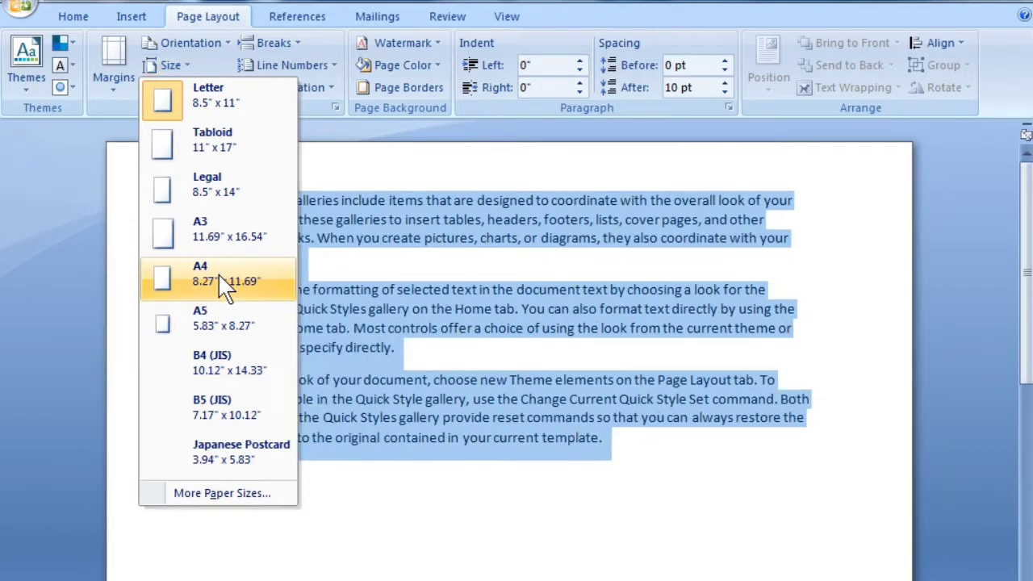
# - Browse the paper size list in the detailed paper settings and keep A4 selected
pyautogui.click(185, 68)
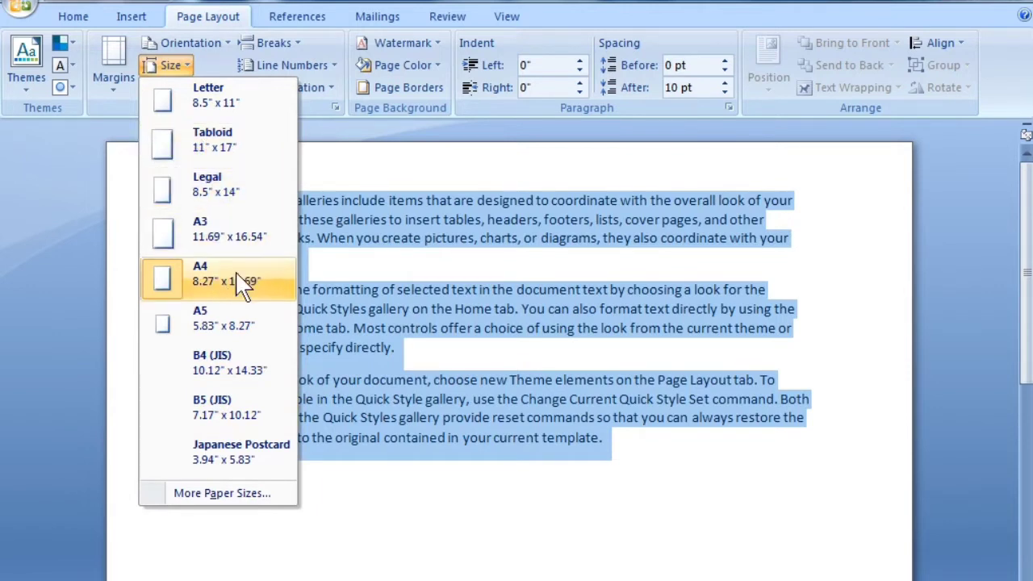
pyautogui.click(224, 498)
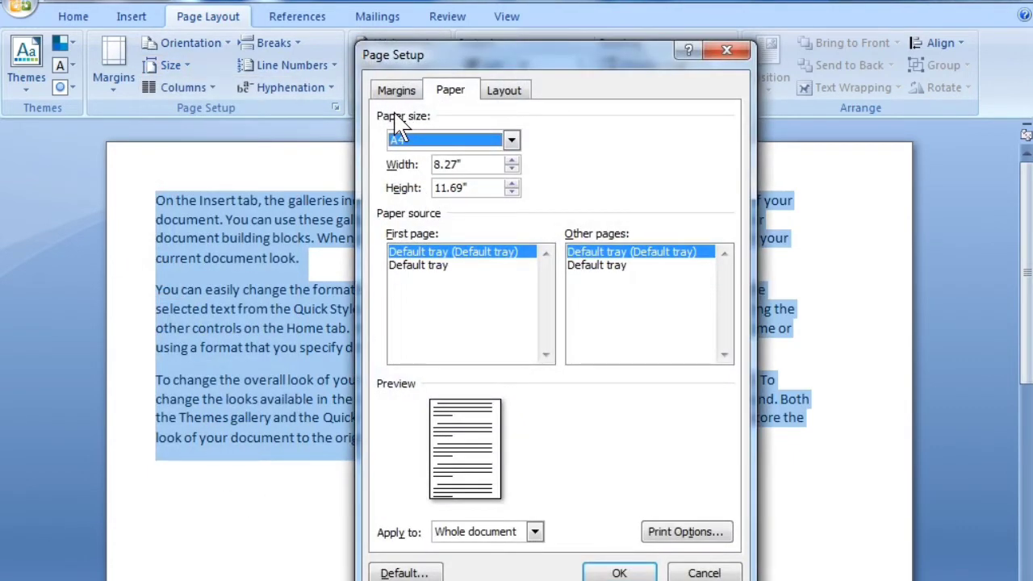
pyautogui.click(462, 143)
pyautogui.scroll(-2, 440, 211)
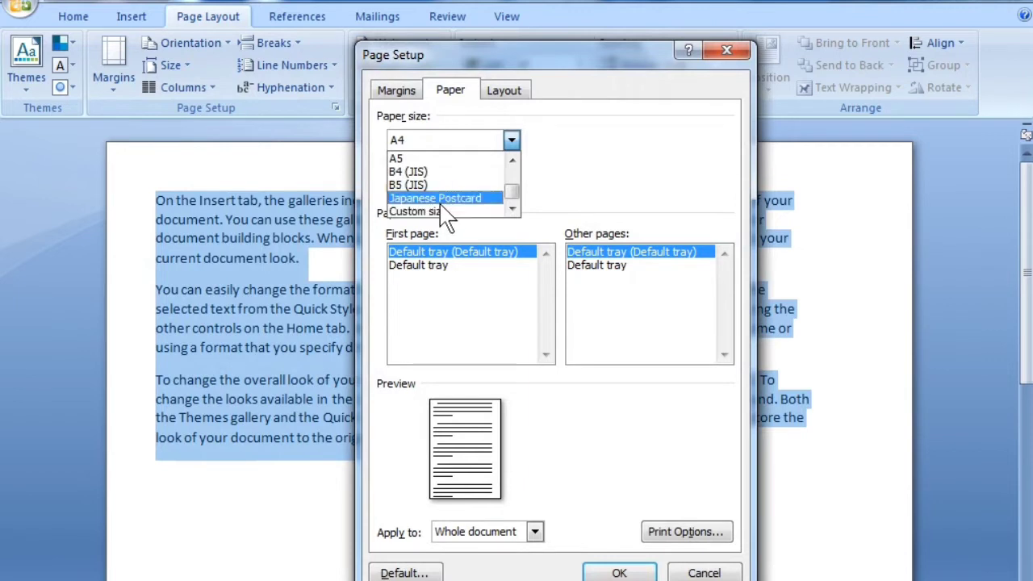
pyautogui.scroll(1, 442, 212)
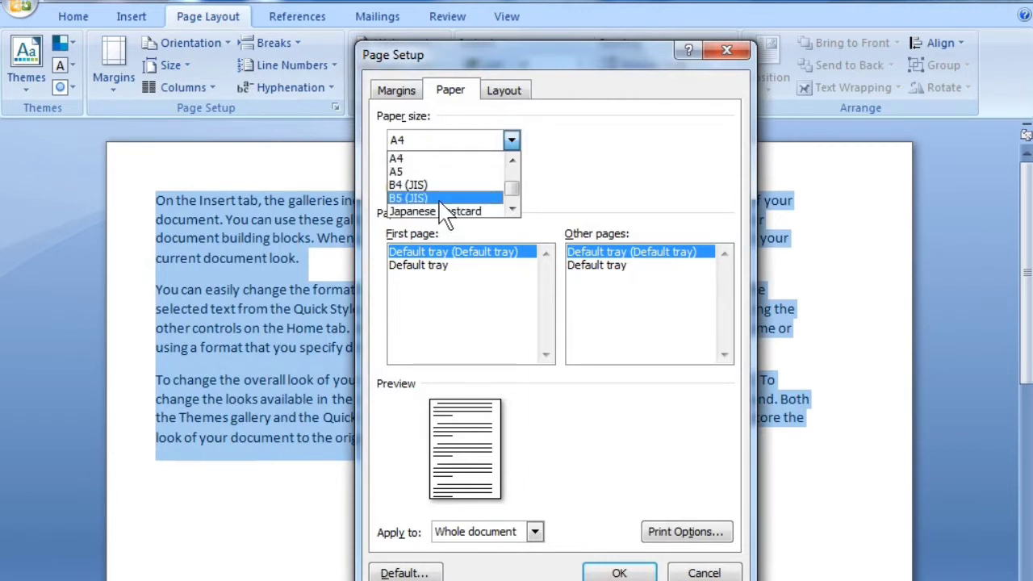
pyautogui.click(430, 159)
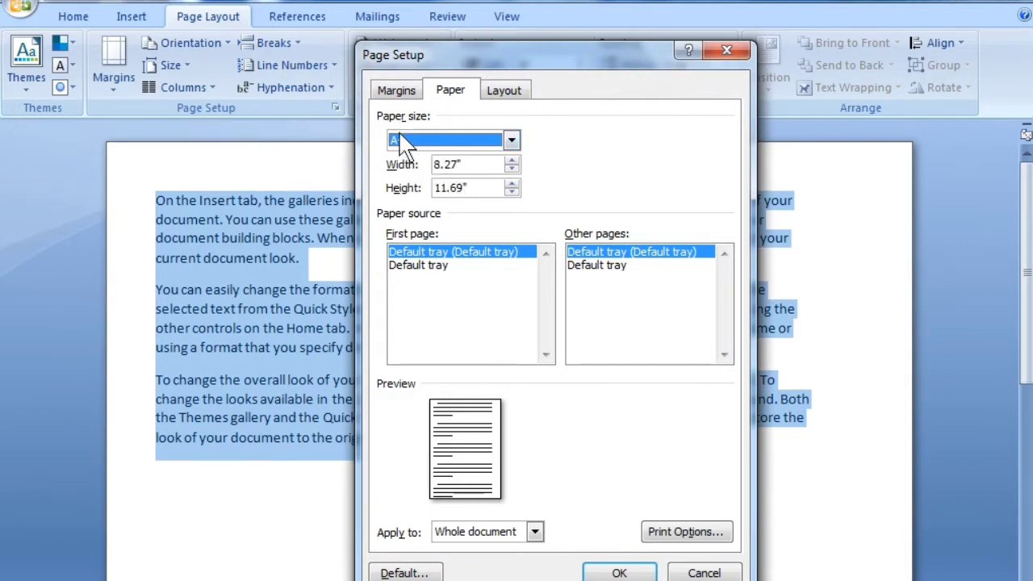
# - Apply a custom paper size 6 inches wide and 4 inches high to the whole document and check the pages
pyautogui.click(491, 164)
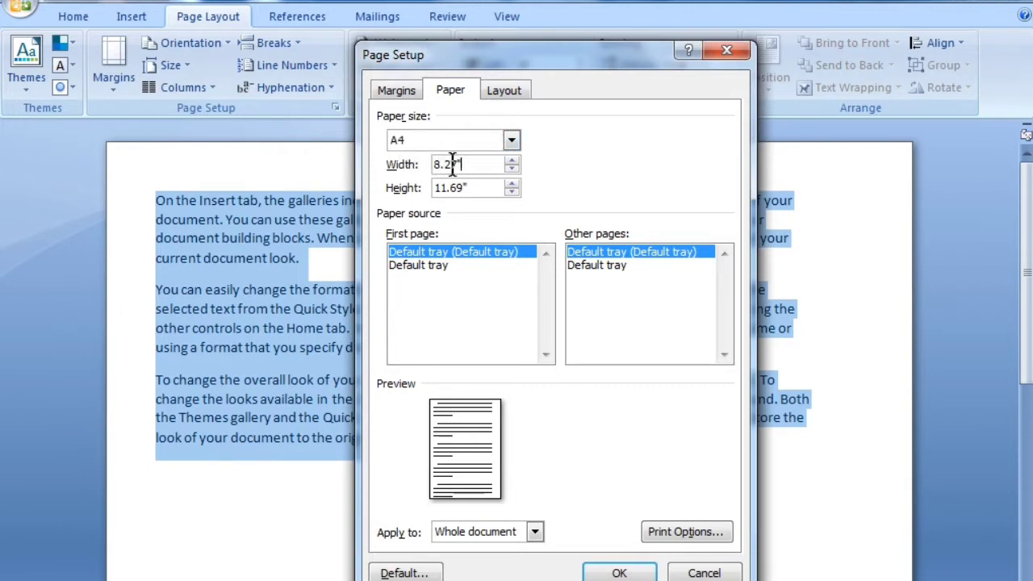
pyautogui.doubleClick(453, 164)
pyautogui.write('6')
pyautogui.press('Tab')
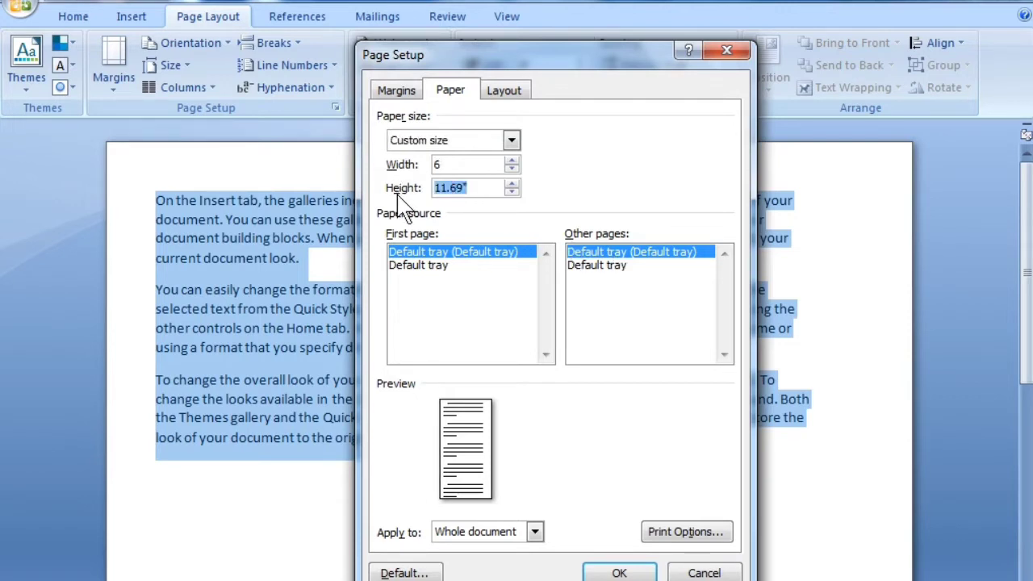
pyautogui.write('4')
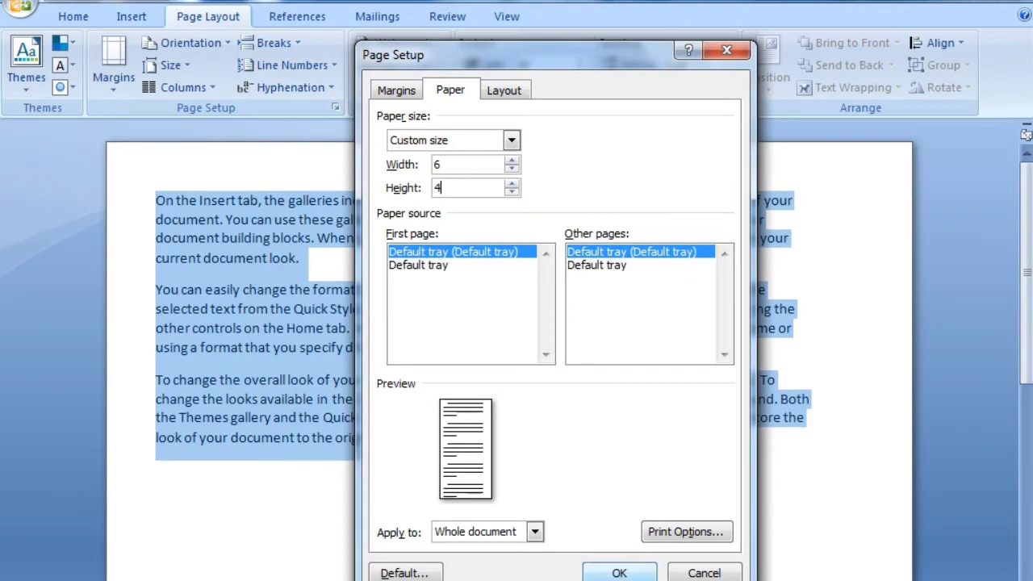
pyautogui.click(619, 573)
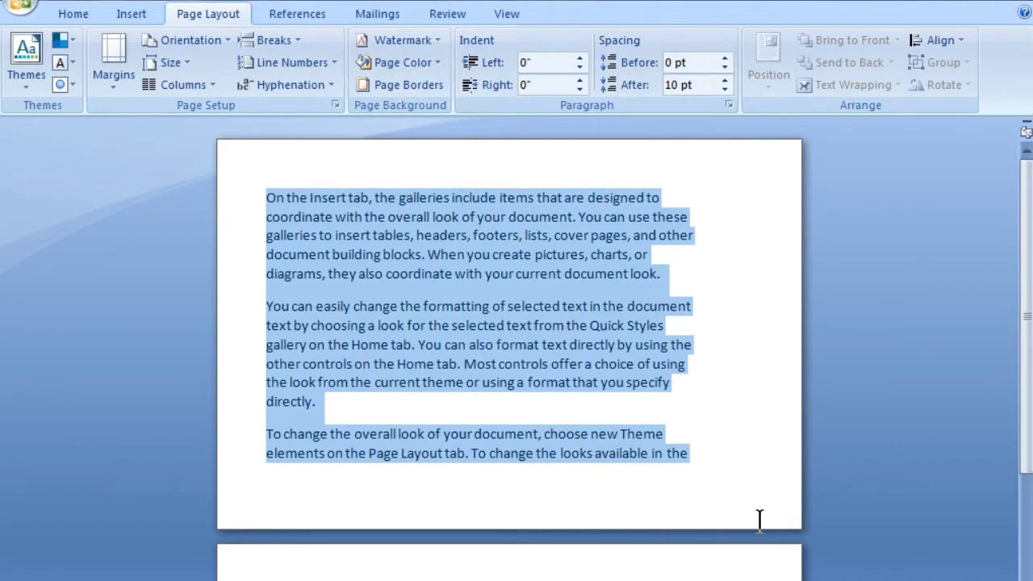
pyautogui.scroll(-5, 519, 387)
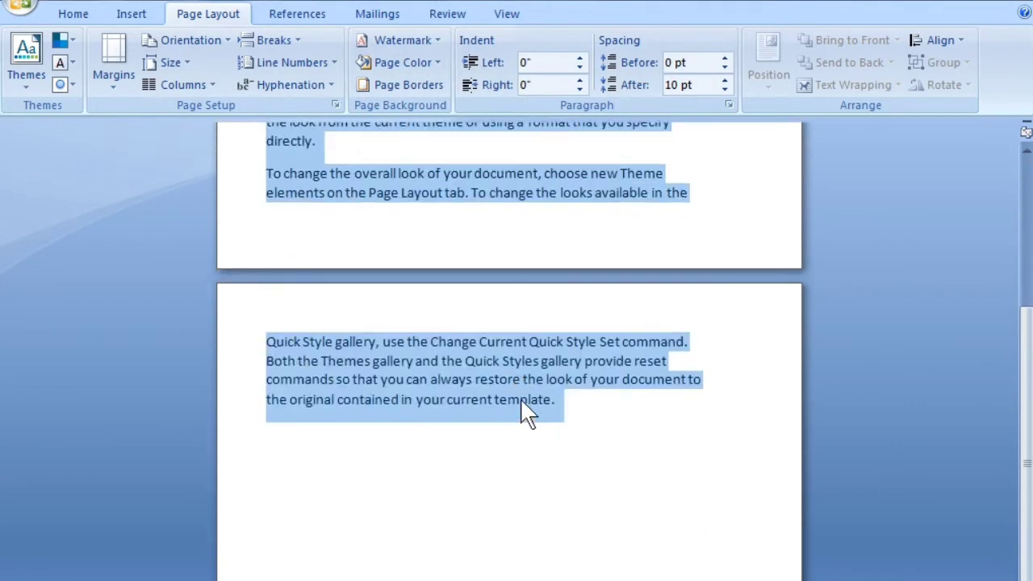
pyautogui.scroll(5, 528, 431)
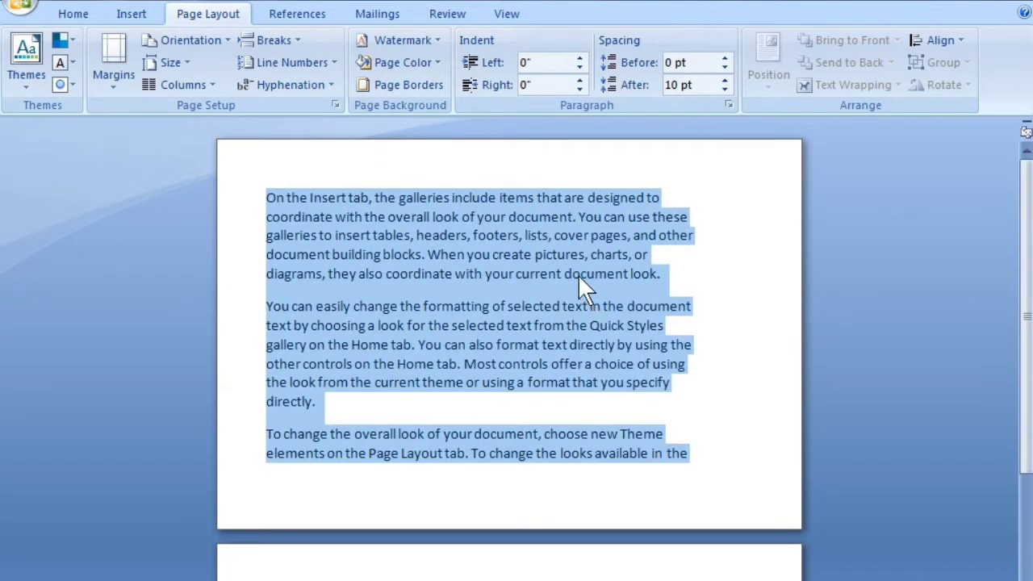
# - Set the custom paper width to 4 inches, edit the height, and apply the size to the whole document
pyautogui.click(169, 63)
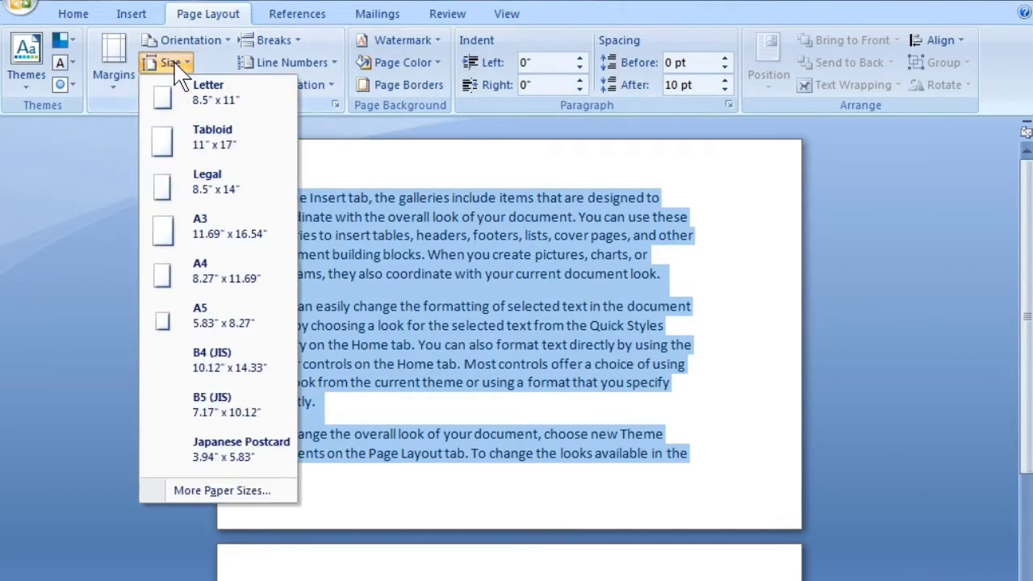
pyautogui.click(193, 491)
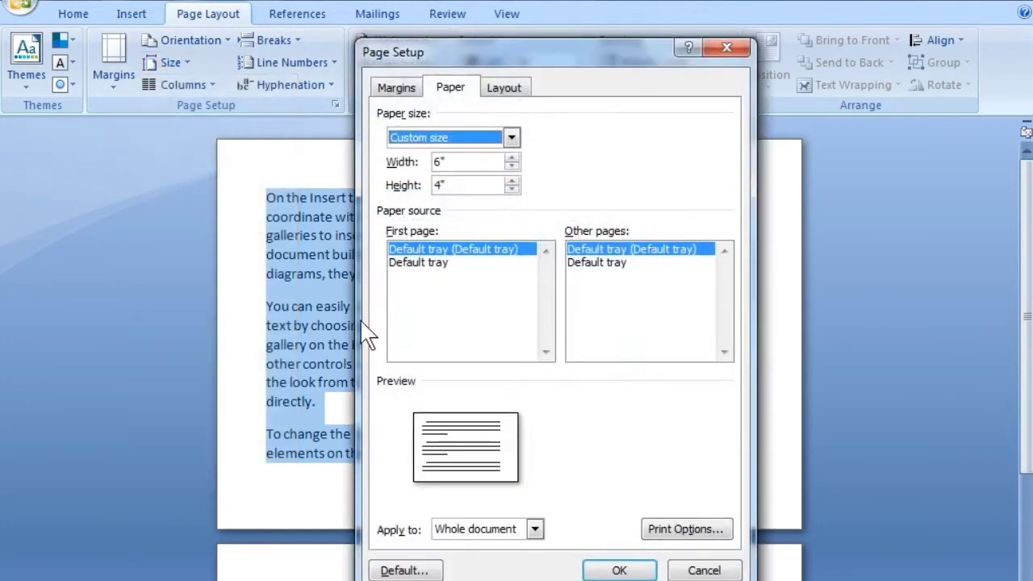
pyautogui.doubleClick(453, 163)
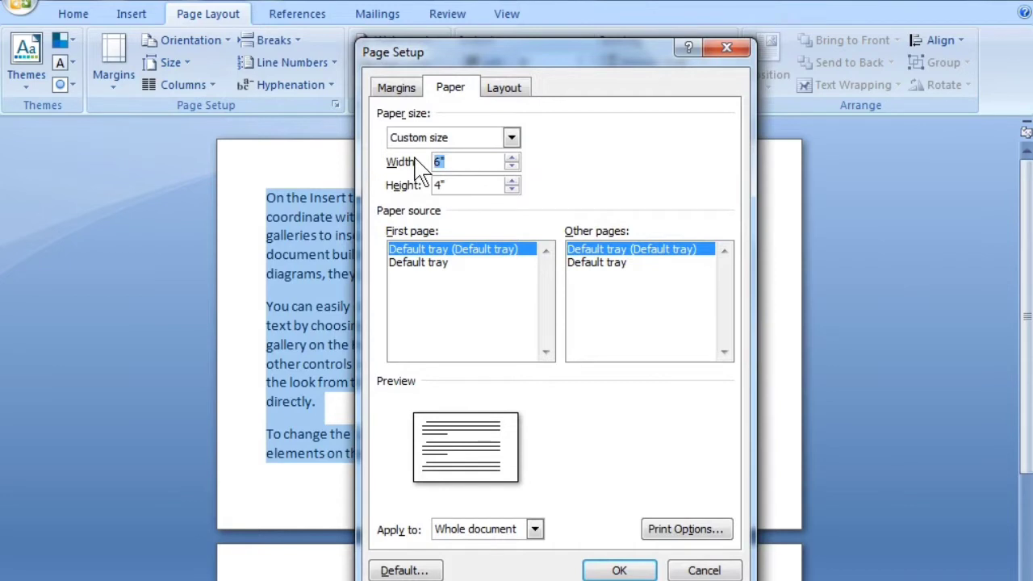
pyautogui.write('4')
pyautogui.doubleClick(436, 184)
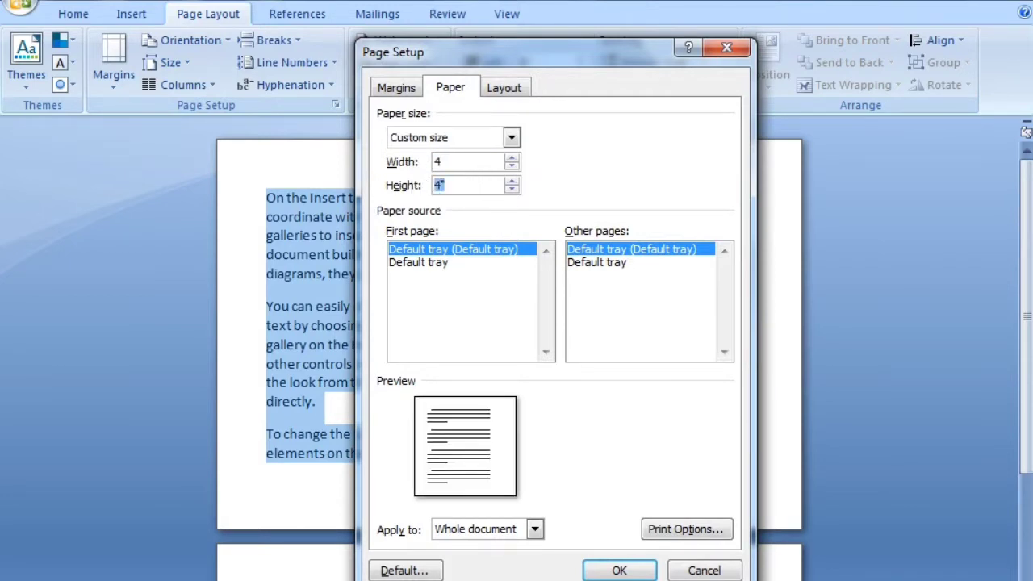
pyautogui.click(619, 571)
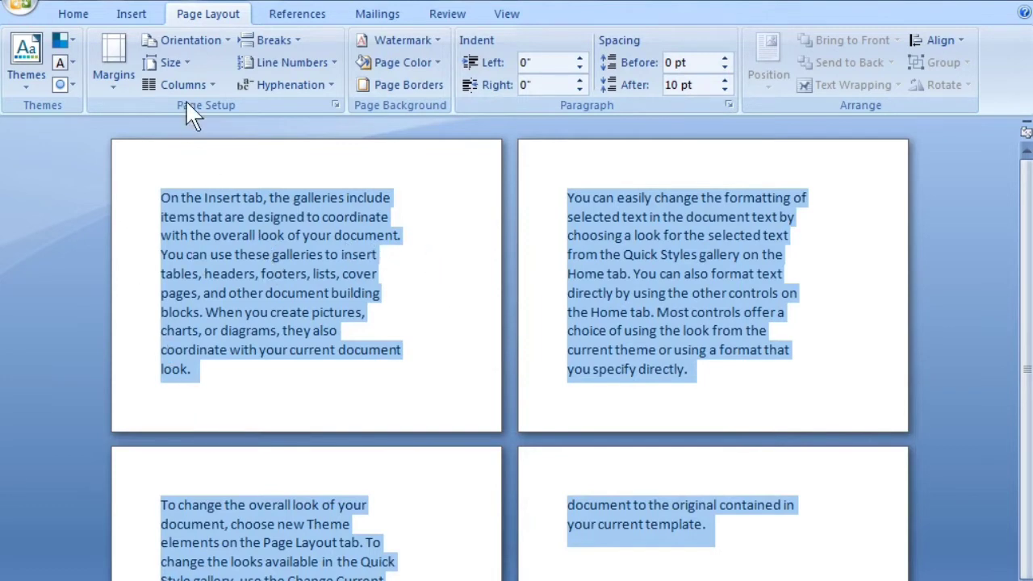
# - Replace the custom paper size with a larger preset size and switch the orientation to portrait
pyautogui.click(168, 62)
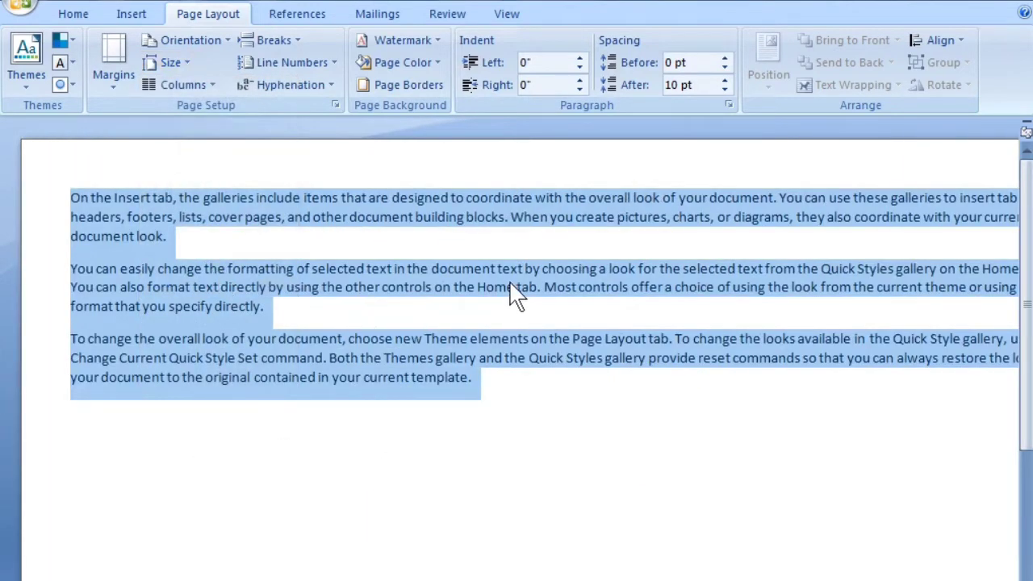
pyautogui.click(184, 40)
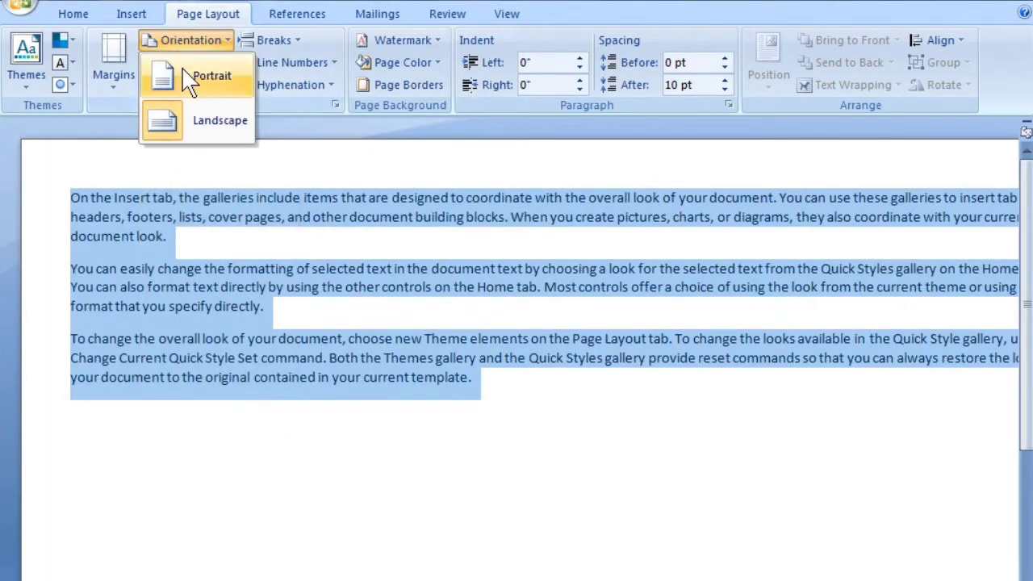
pyautogui.click(202, 76)
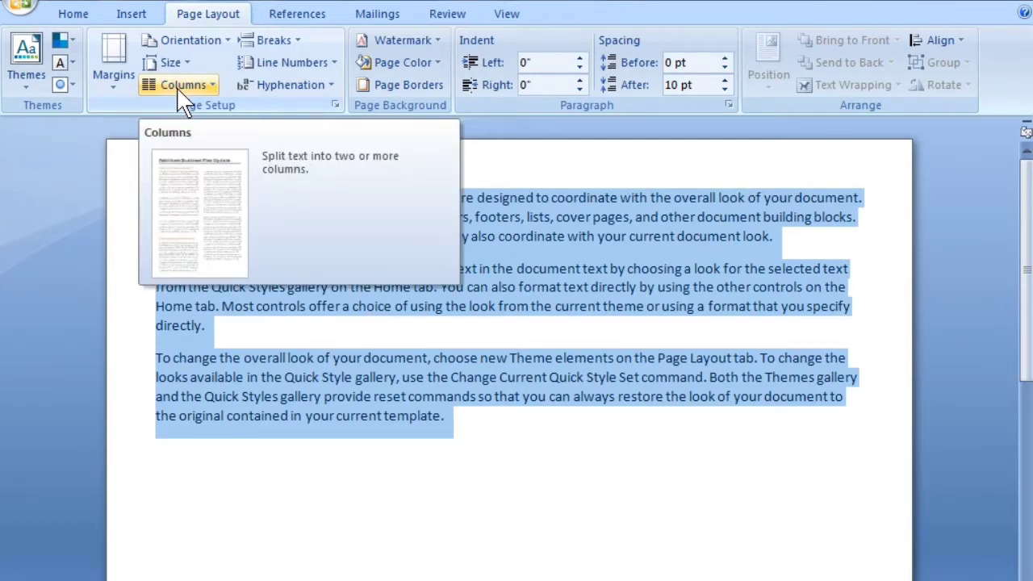
# - Lay out the document text in three columns with the cursor before the second paragraph, and show the ruler
pyautogui.click(269, 260)
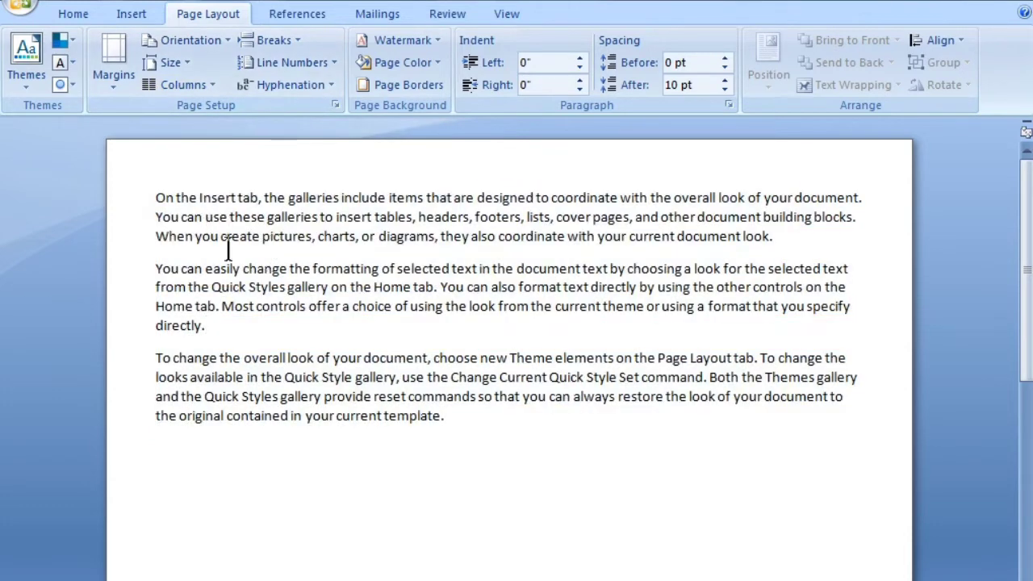
pyautogui.click(156, 267)
pyautogui.click(194, 84)
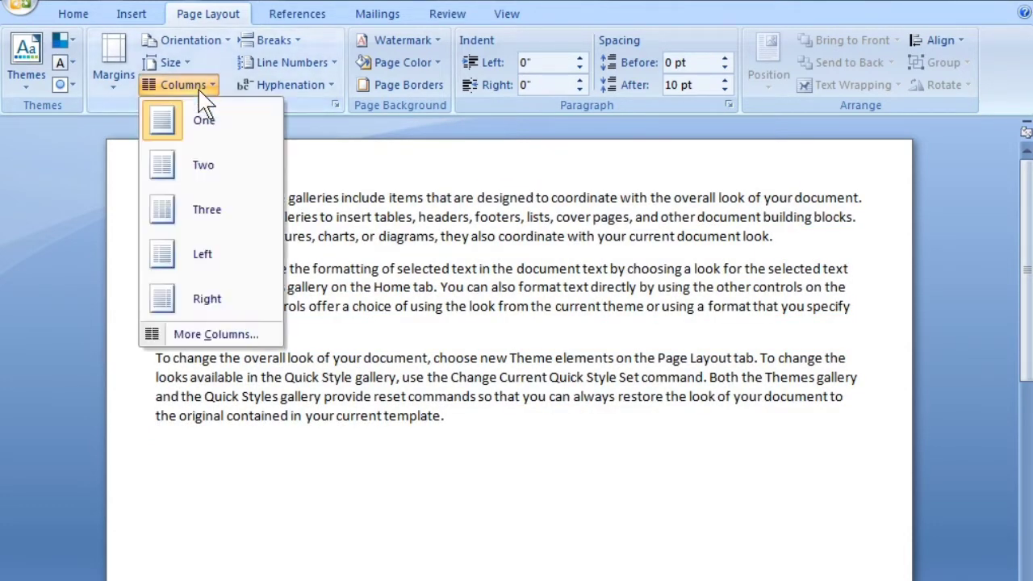
pyautogui.click(187, 214)
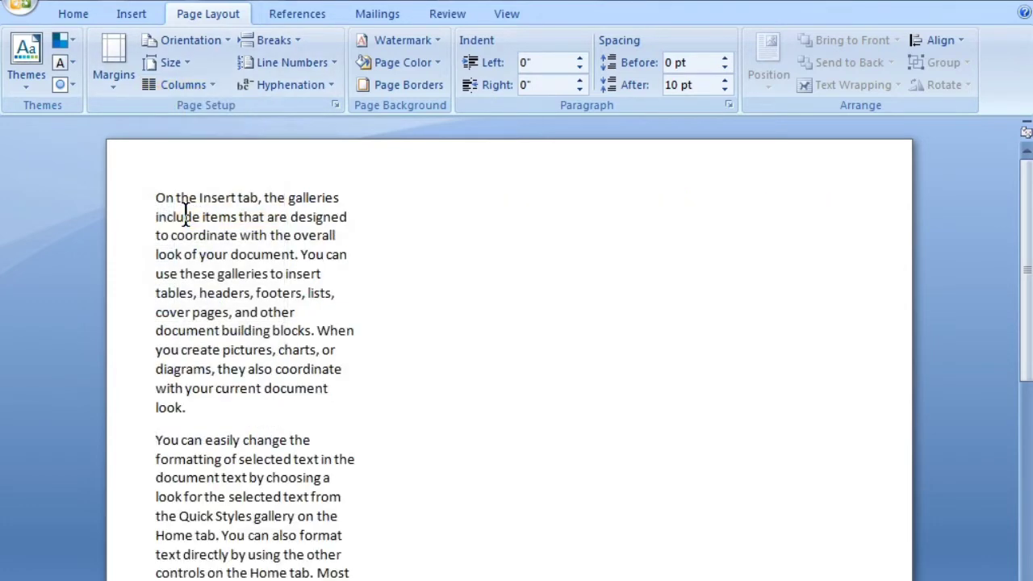
pyautogui.click(503, 19)
pyautogui.click(260, 41)
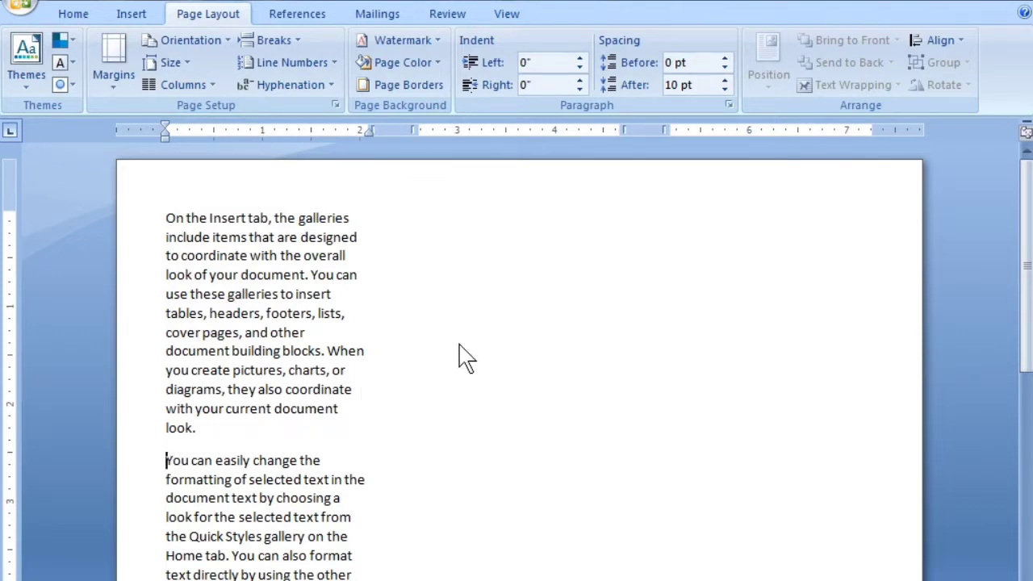
# - Insert column breaks before the second and third paragraphs so each paragraph starts its own column
pyautogui.click(270, 41)
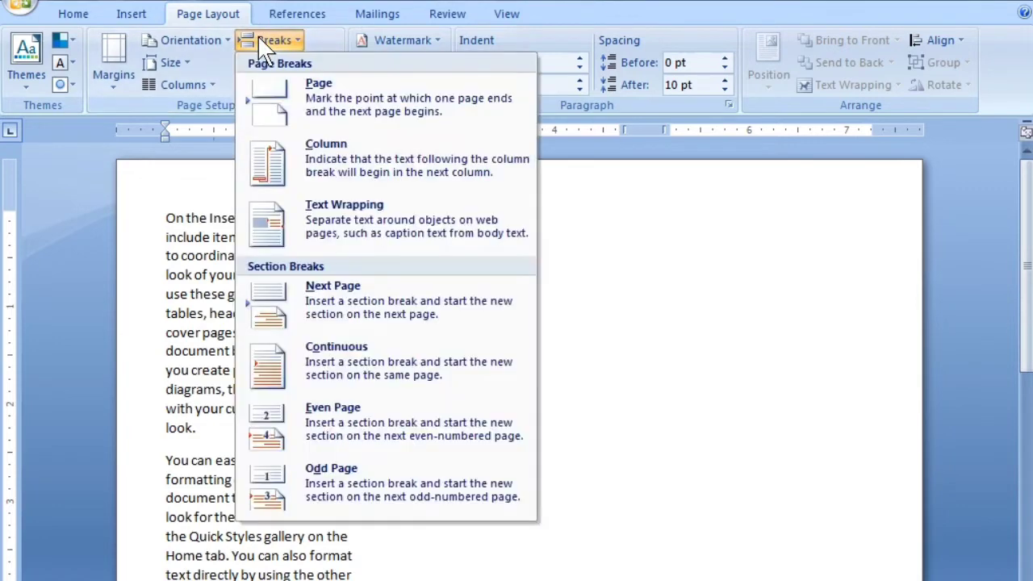
pyautogui.click(322, 155)
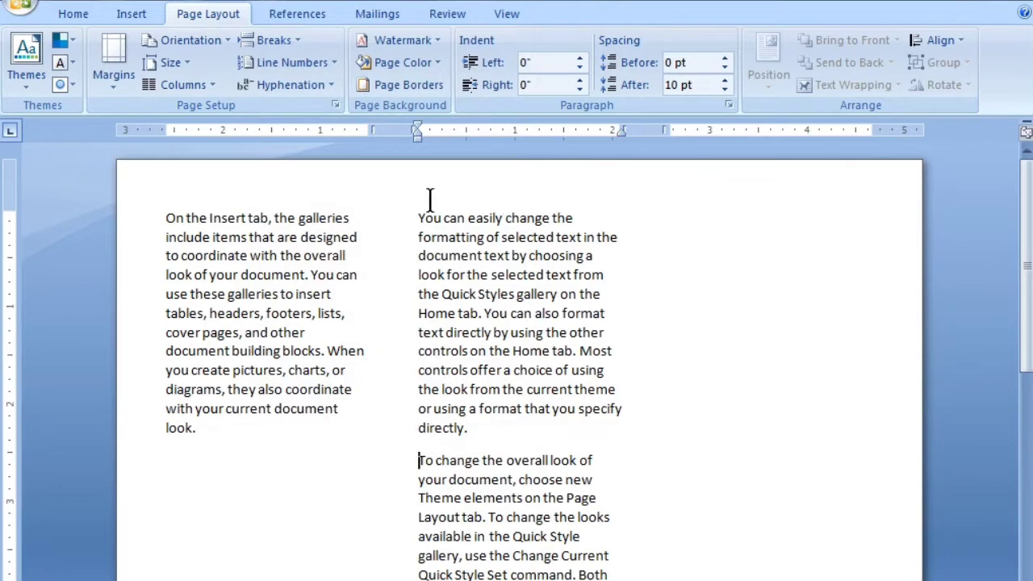
pyautogui.click(270, 40)
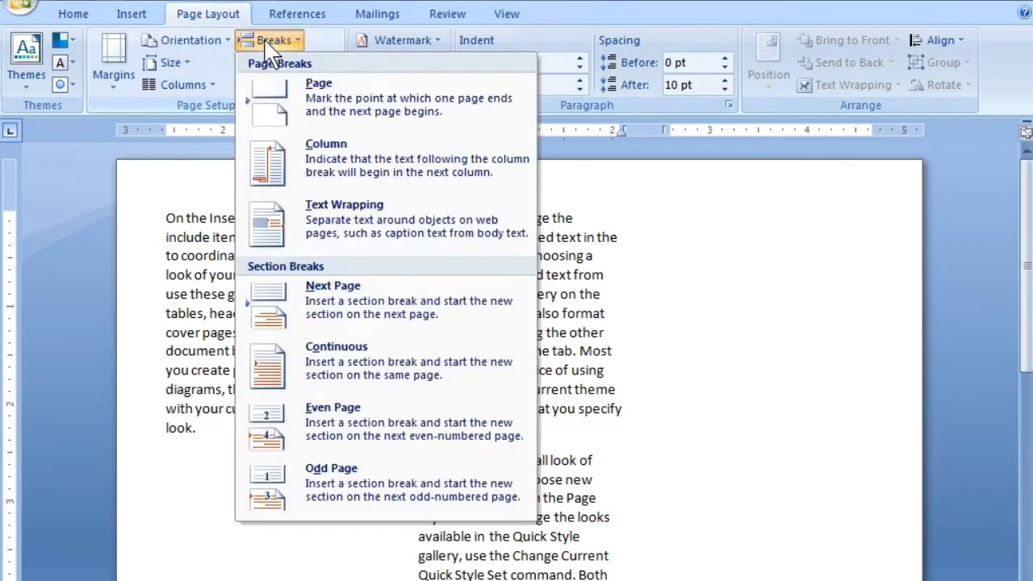
pyautogui.click(327, 181)
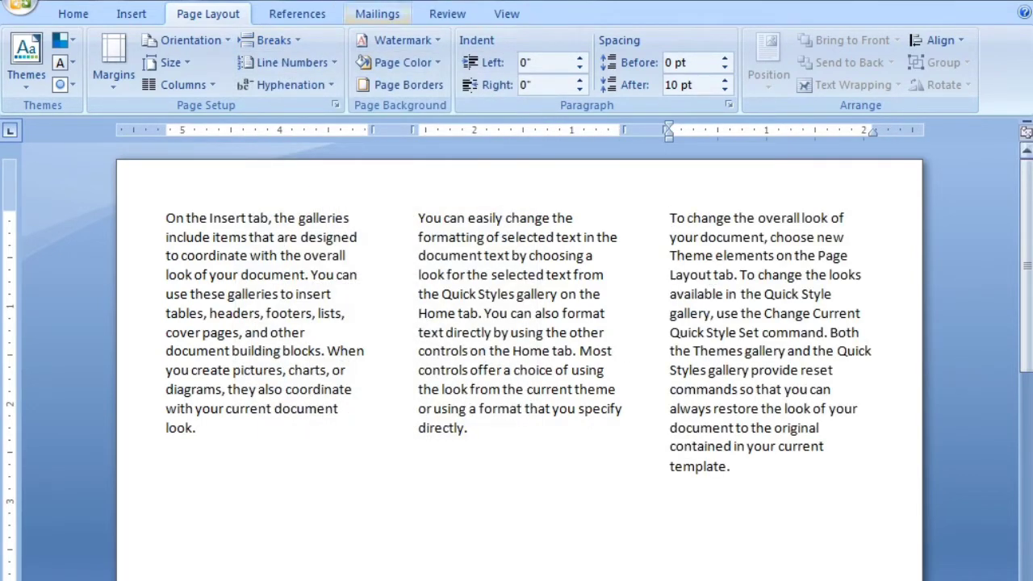
# - Insert a page break before the sentence starting "Both the Themes gallery" and check both pages
pyautogui.click(289, 40)
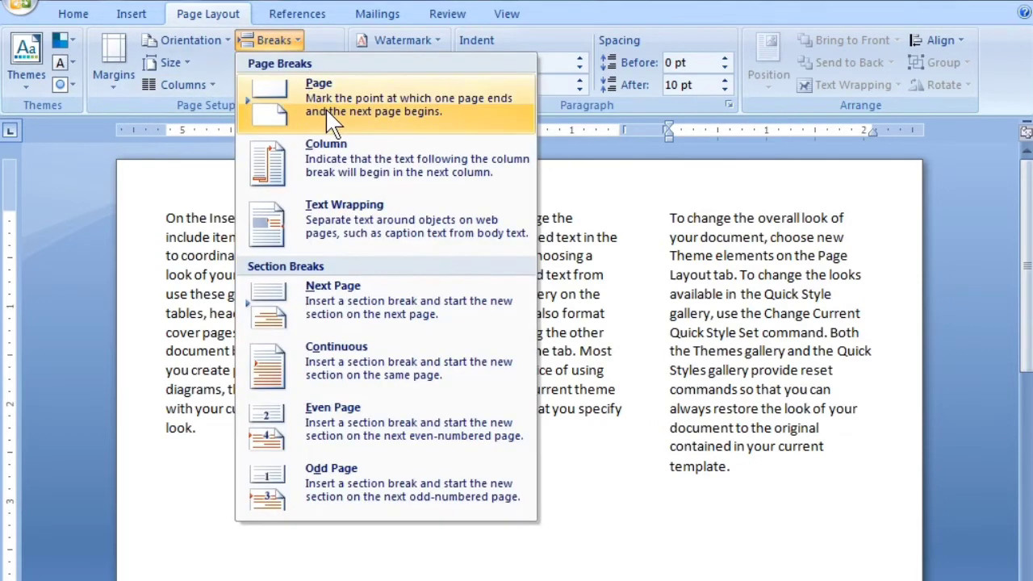
pyautogui.click(759, 412)
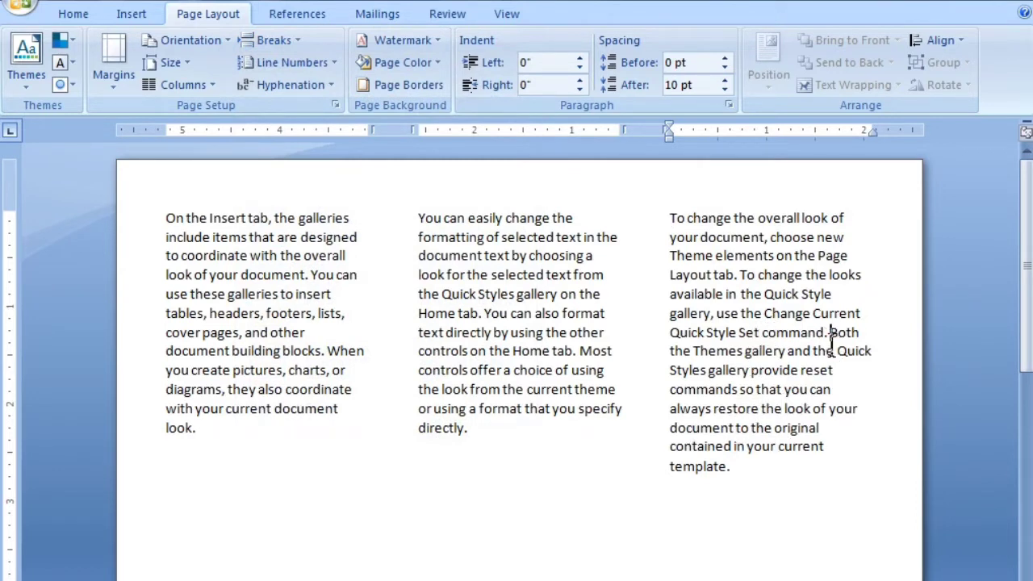
pyautogui.click(273, 40)
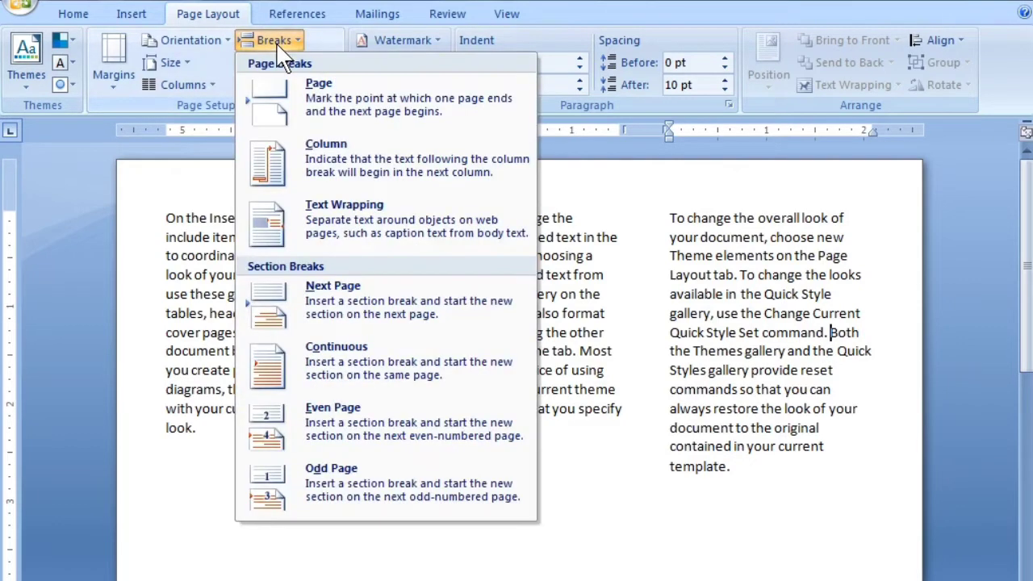
pyautogui.click(321, 104)
pyautogui.scroll(3, 687, 384)
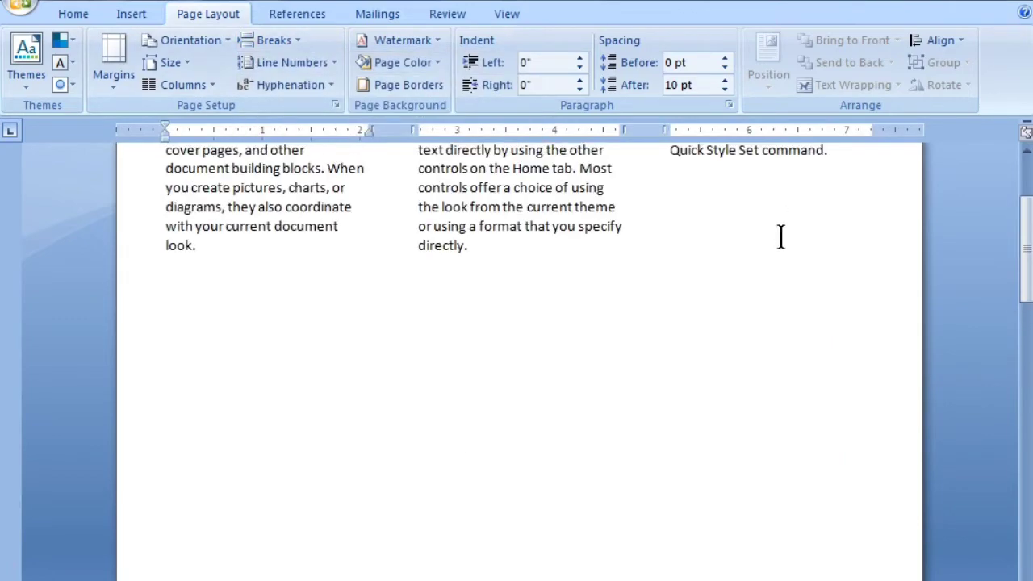
pyautogui.scroll(3, 780, 237)
pyautogui.scroll(-15, 837, 301)
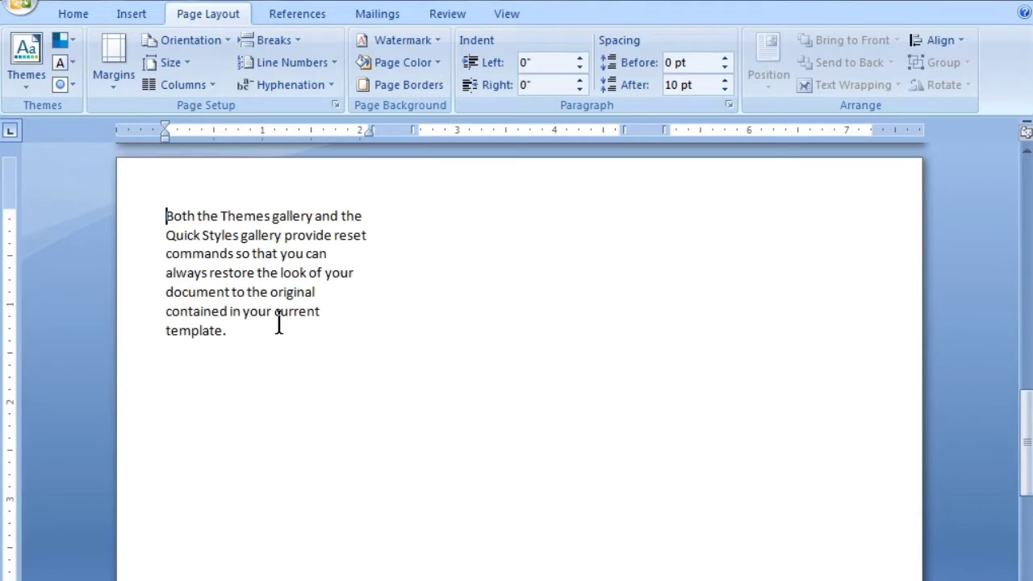
# - Insert a text wrapping break before the word "gallery" in "Quick Styles gallery" on the second page and review both pages
pyautogui.click(271, 40)
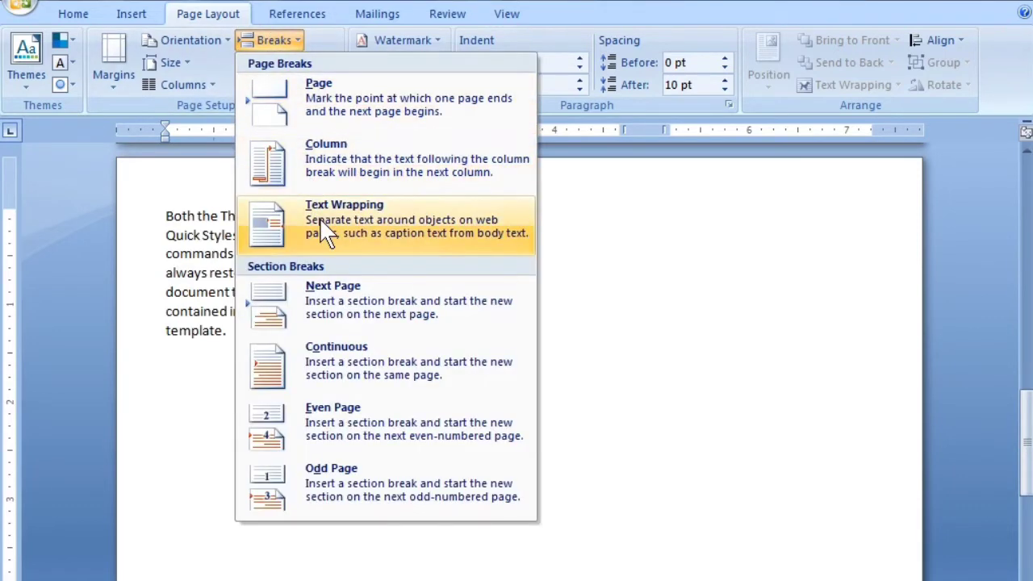
pyautogui.click(685, 307)
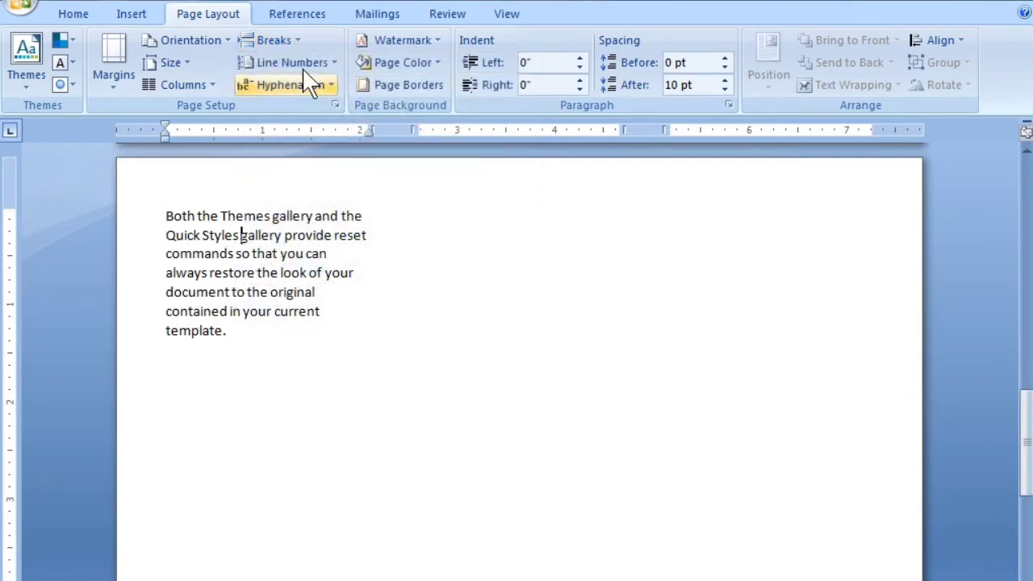
pyautogui.click(282, 39)
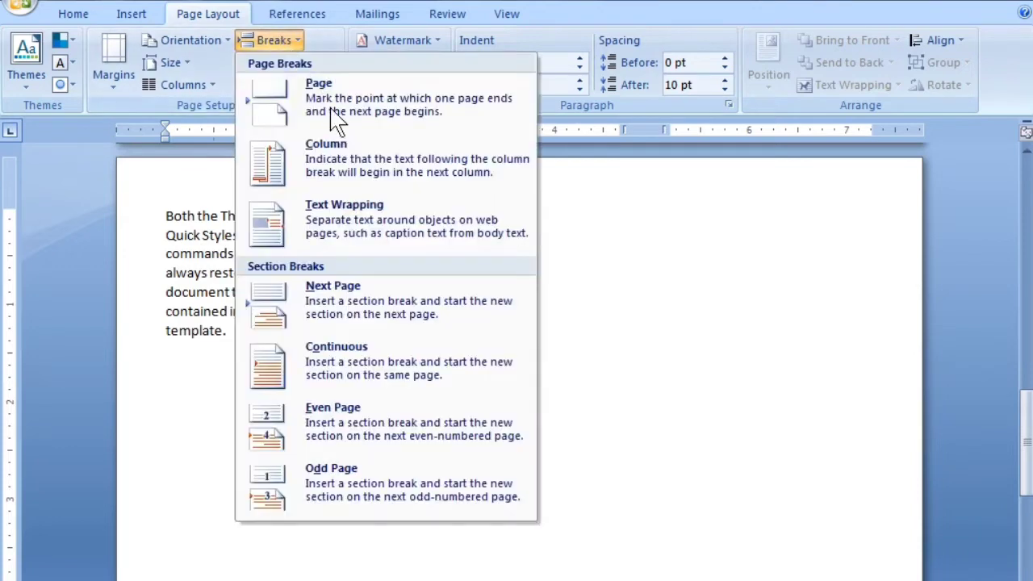
pyautogui.click(321, 217)
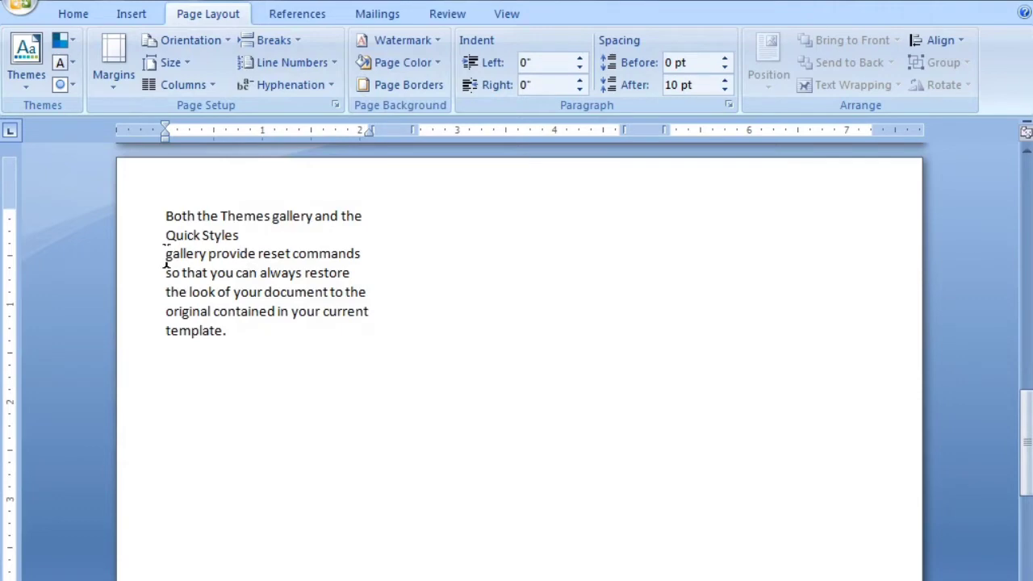
pyautogui.scroll(8, 378, 353)
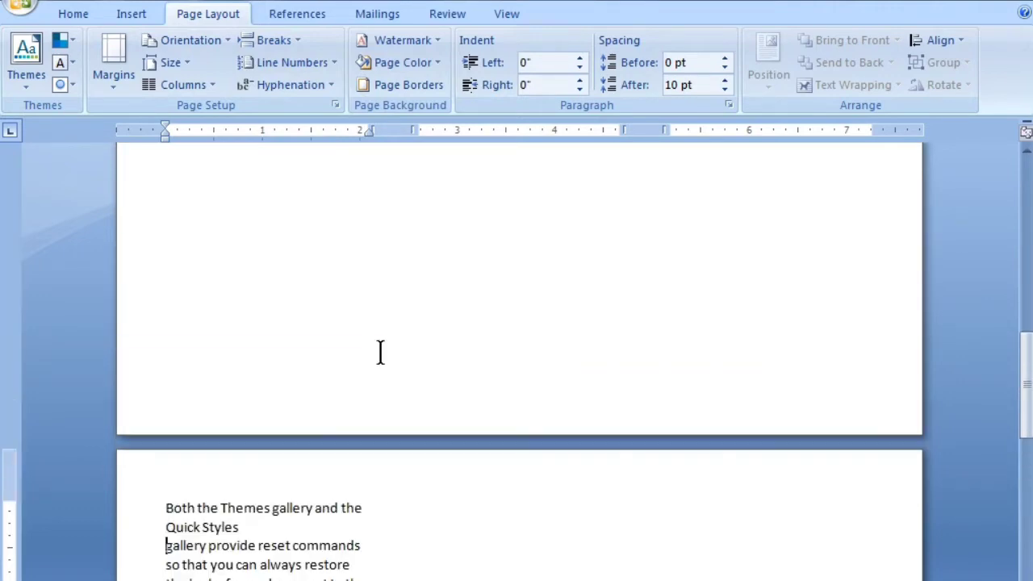
pyautogui.scroll(-6, 380, 353)
pyautogui.scroll(2, 380, 353)
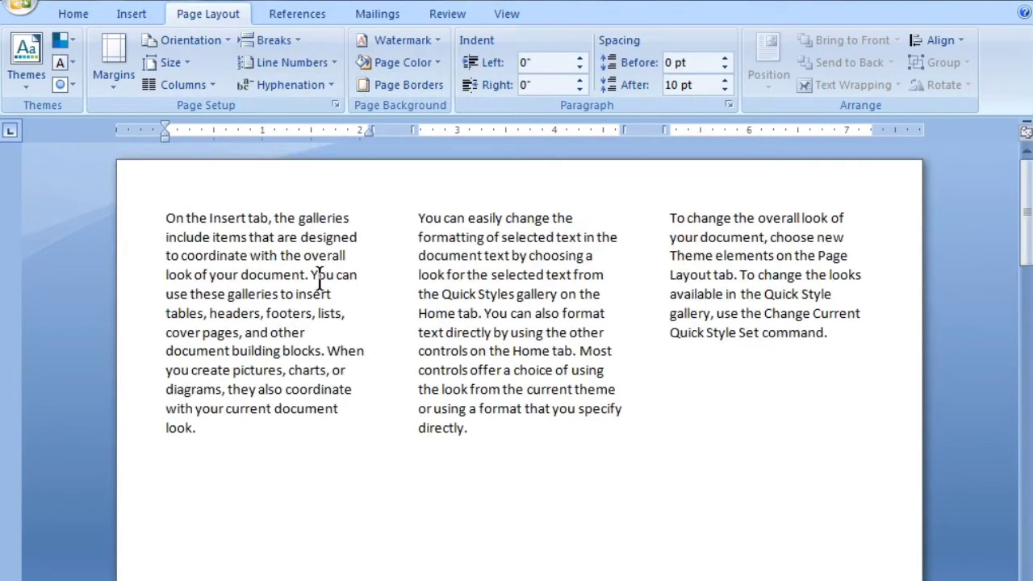
# - Undo the column, page and text wrapping breaks, and check the column setting and the text flow
pyautogui.click(270, 42)
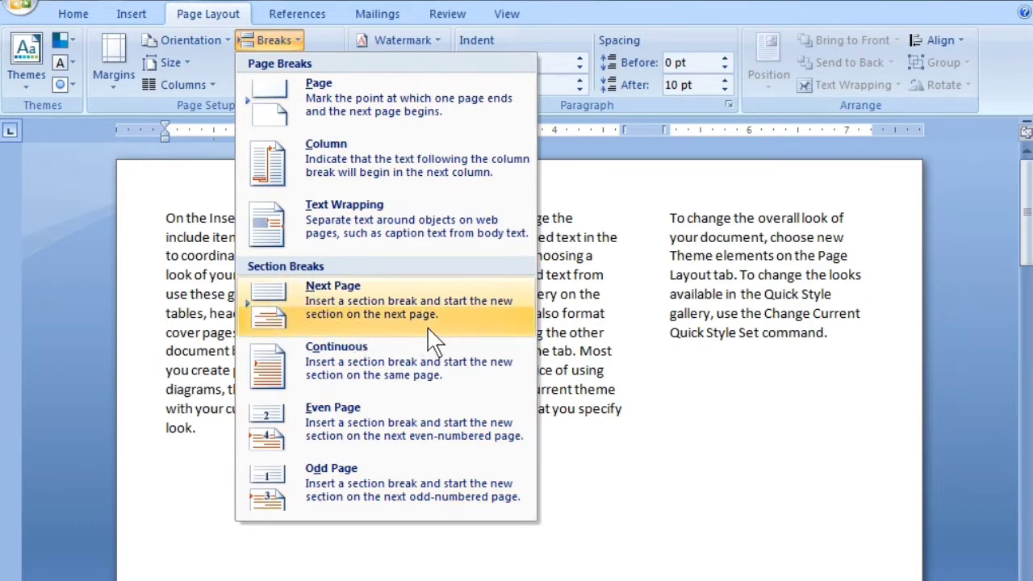
pyautogui.click(634, 387)
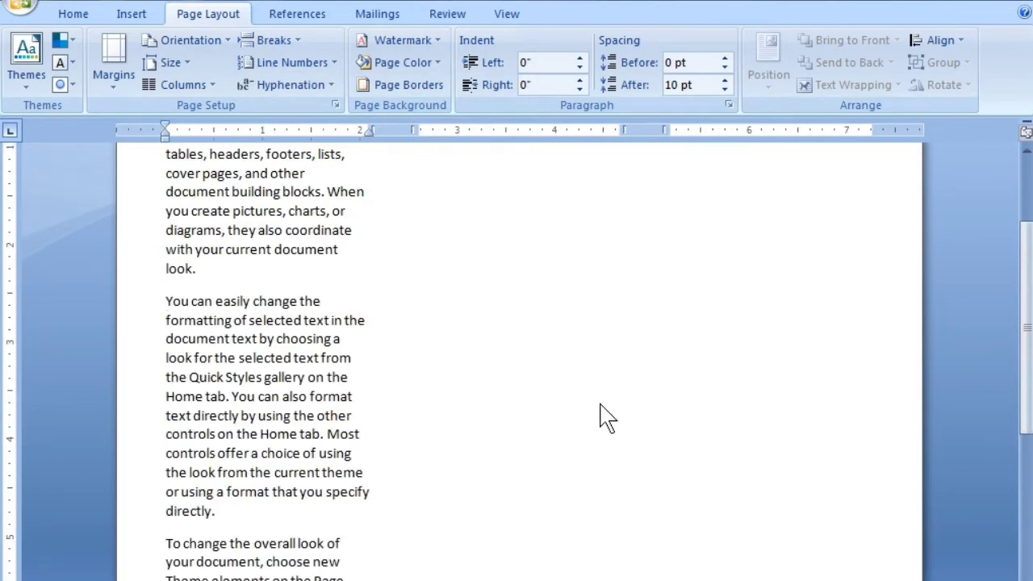
pyautogui.scroll(1, 410, 388)
pyautogui.scroll(2, 410, 387)
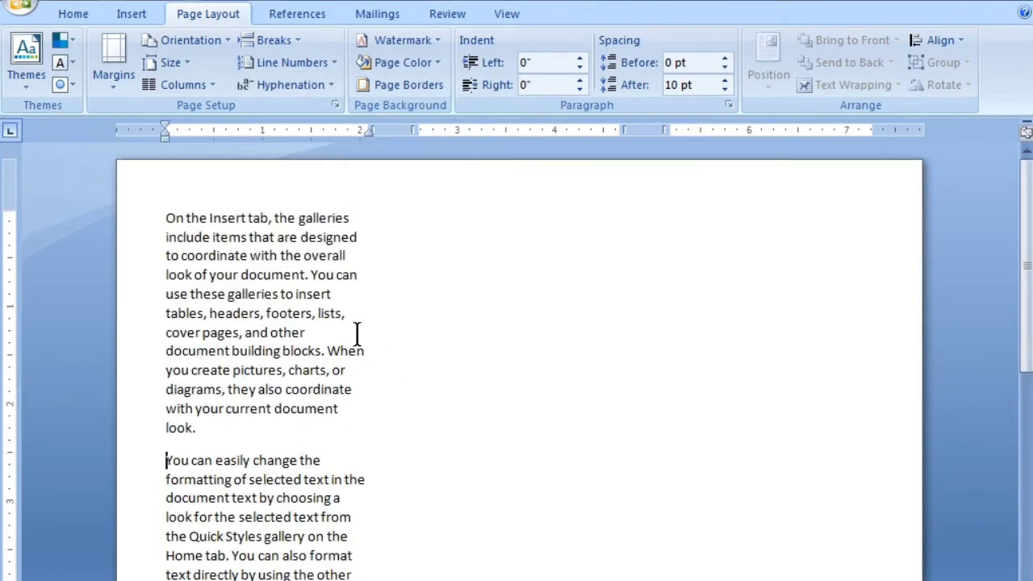
pyautogui.click(179, 85)
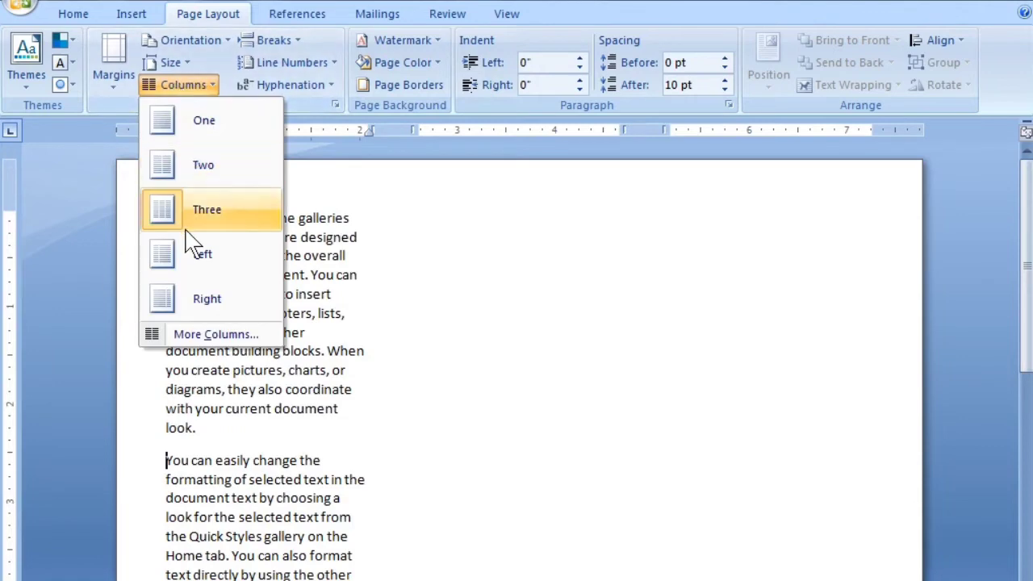
pyautogui.click(476, 370)
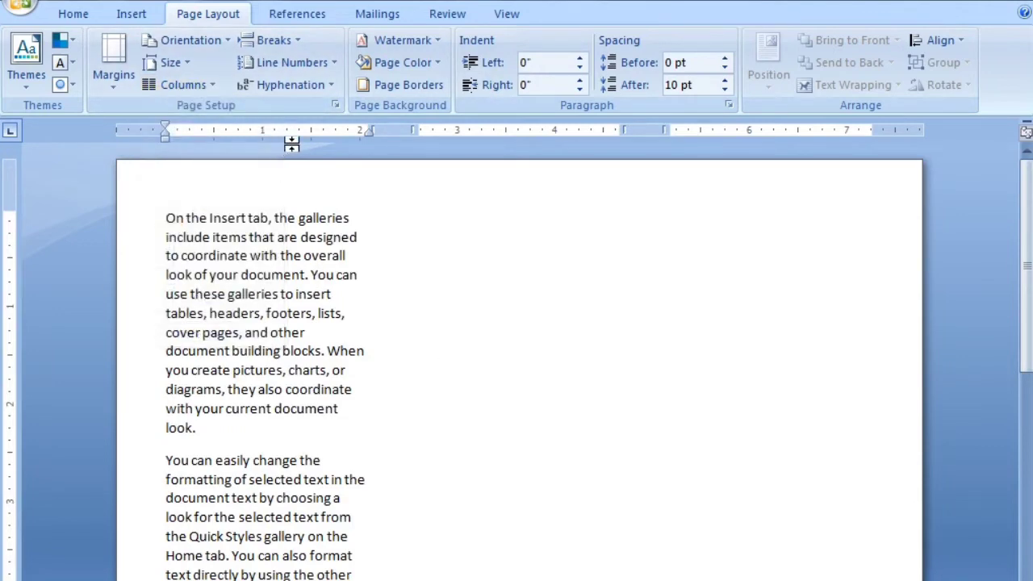
pyautogui.scroll(-4, 344, 415)
pyautogui.scroll(-7, 343, 440)
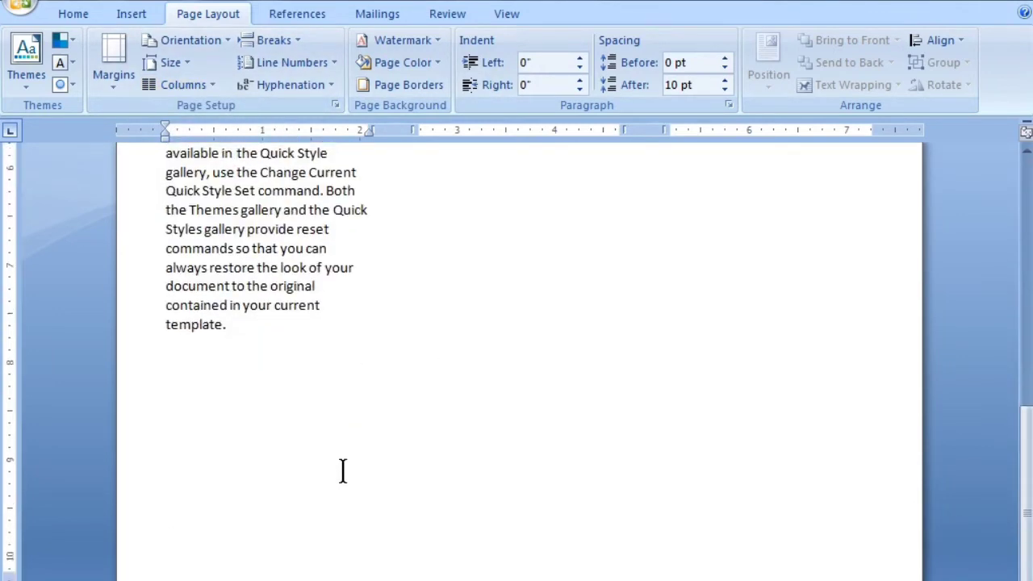
pyautogui.scroll(10, 343, 472)
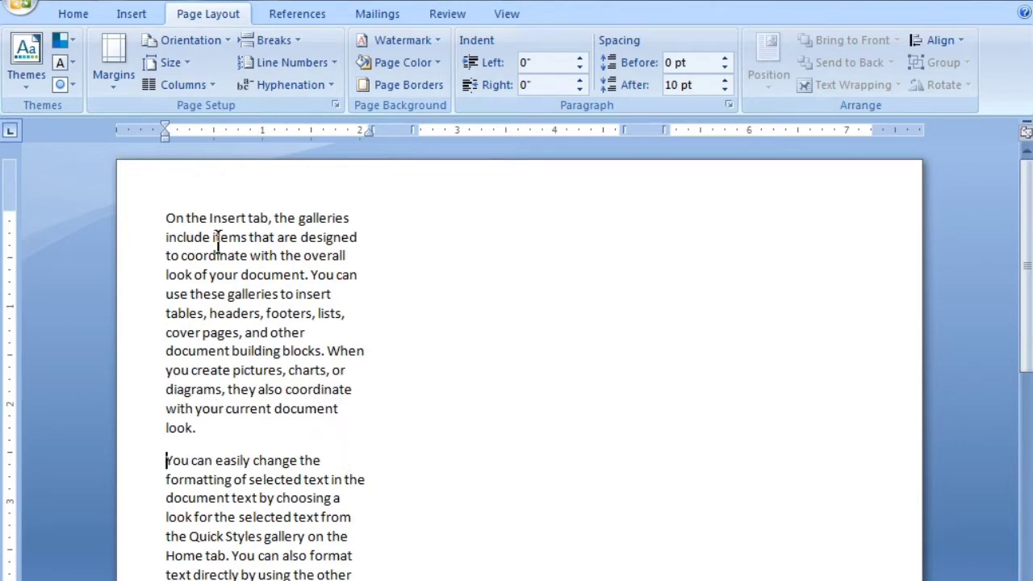
# - Insert a Next Page section break before the paragraph starting "You can easily change" and check the text on both pages
pyautogui.click(274, 41)
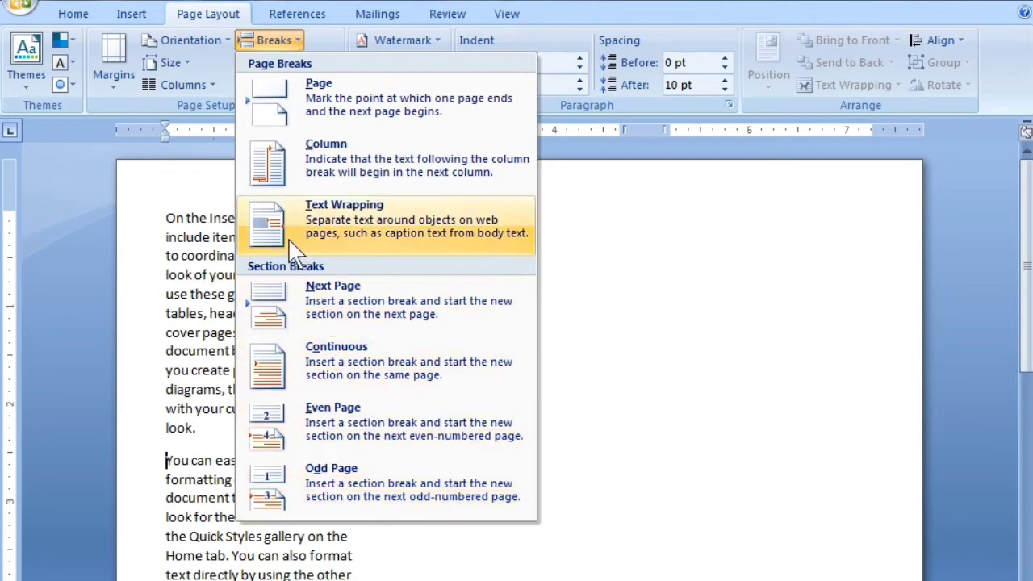
pyautogui.click(327, 297)
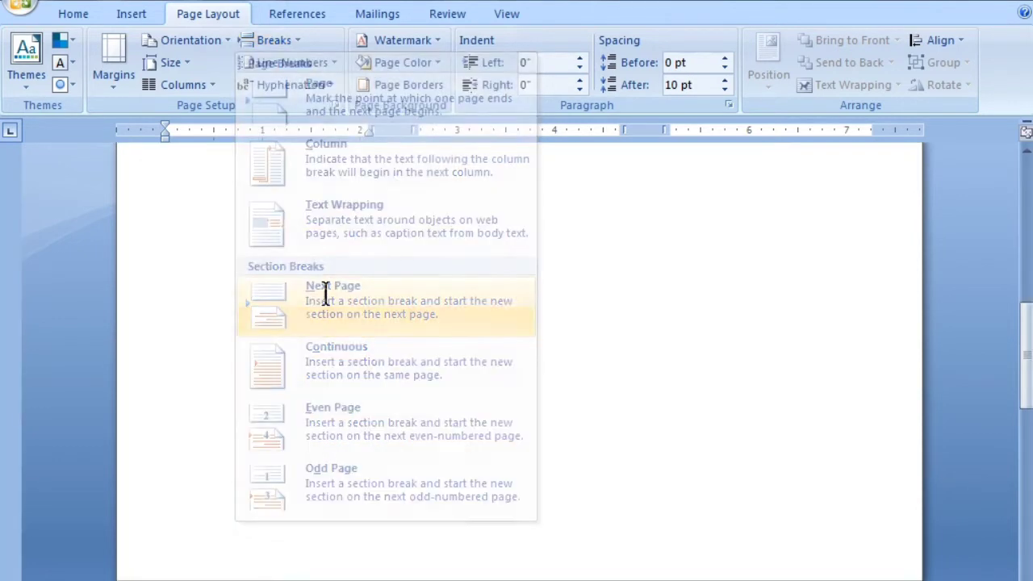
pyautogui.scroll(-5, 399, 490)
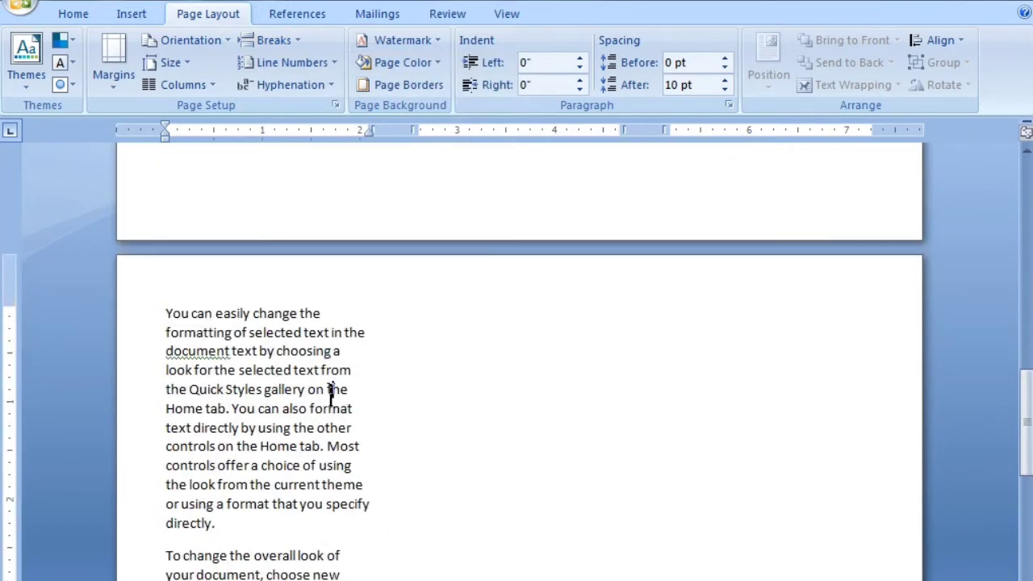
pyautogui.scroll(10, 403, 454)
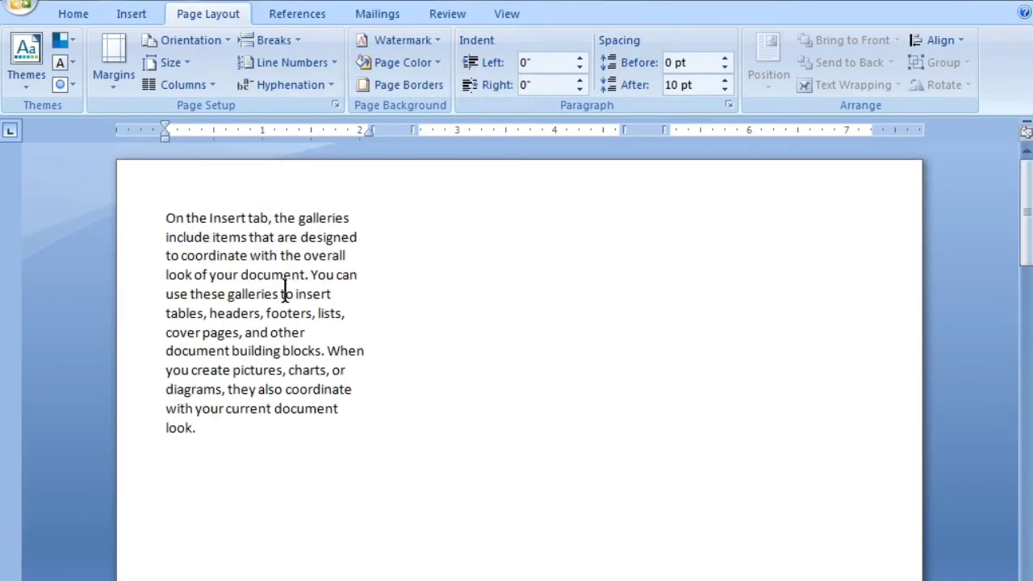
pyautogui.click(264, 275)
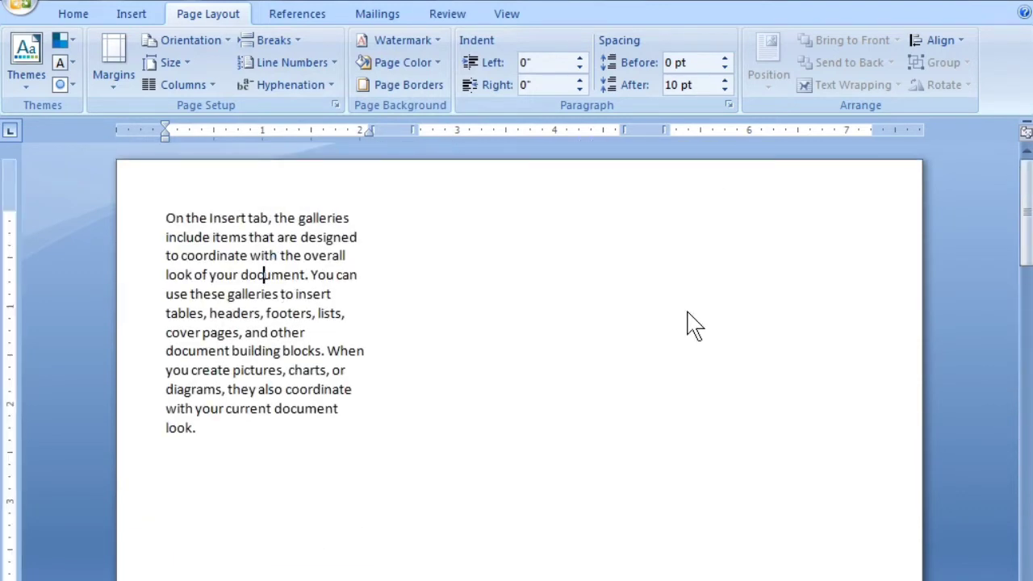
pyautogui.click(300, 333)
# - Set the section on the second page to one column and compare its layout with the first page
pyautogui.scroll(-10, 449, 540)
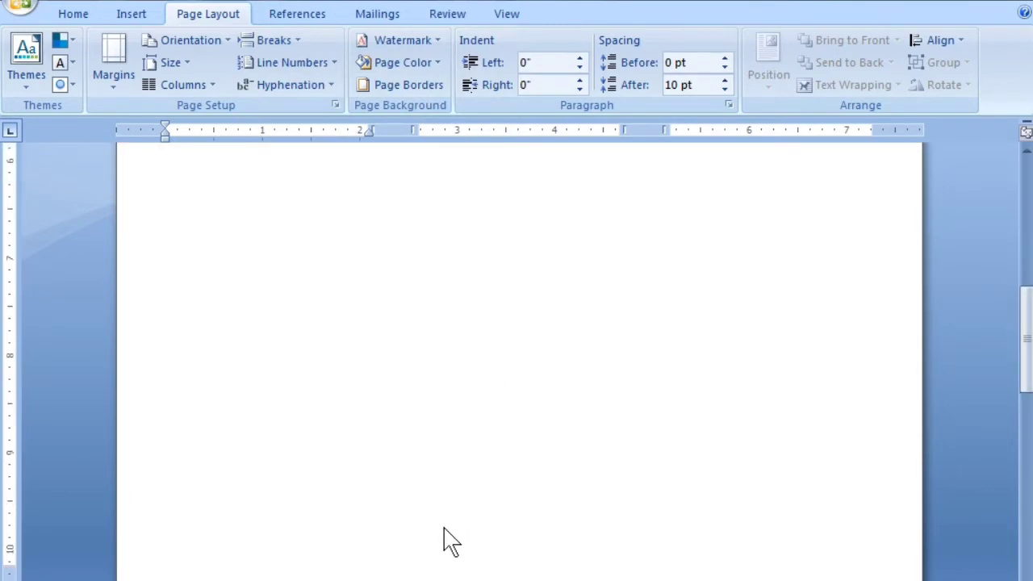
pyautogui.scroll(-7, 449, 540)
pyautogui.click(299, 414)
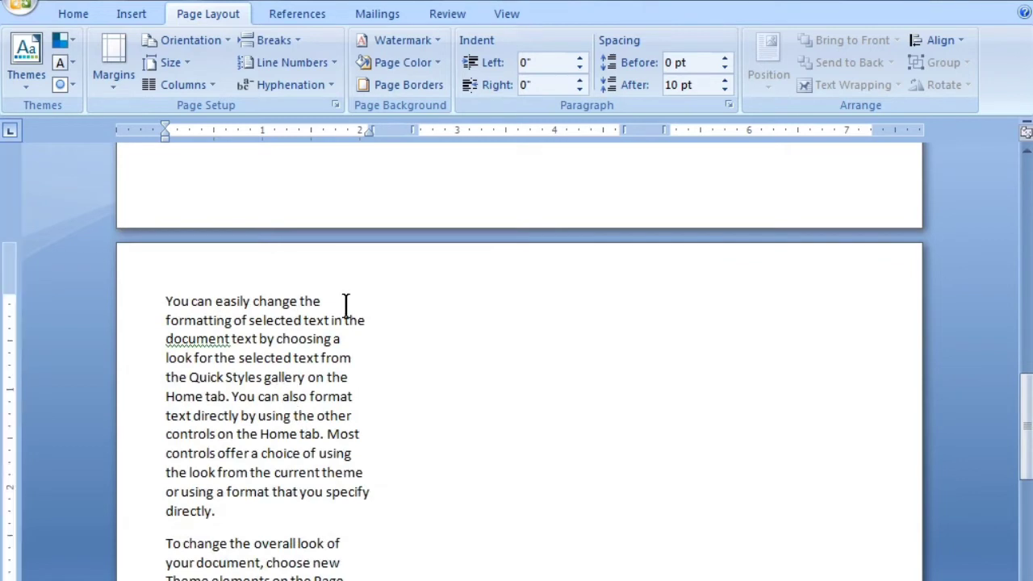
pyautogui.click(178, 84)
pyautogui.click(193, 136)
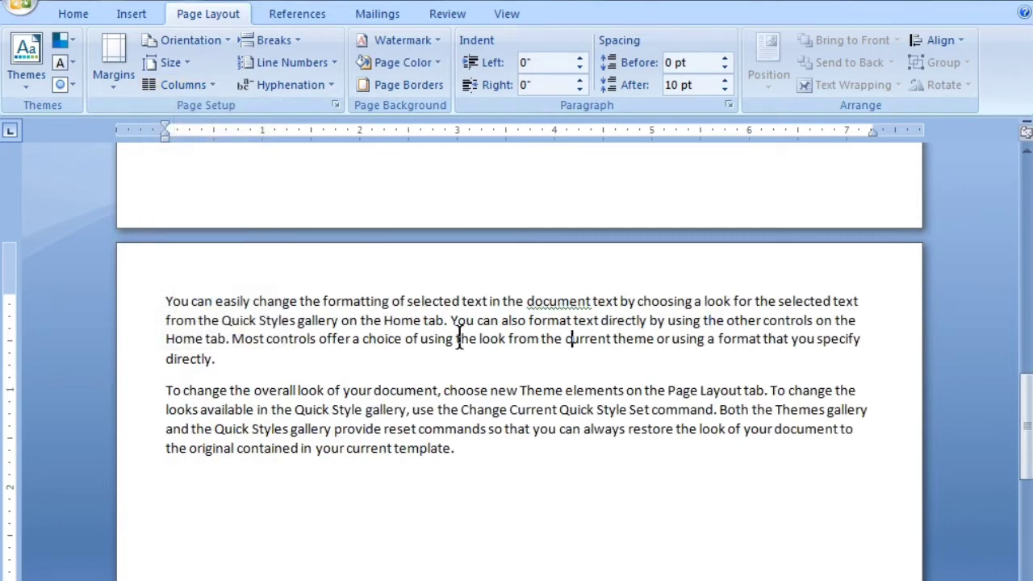
pyautogui.scroll(5, 537, 359)
pyautogui.hotkey('ctrl', 'z')
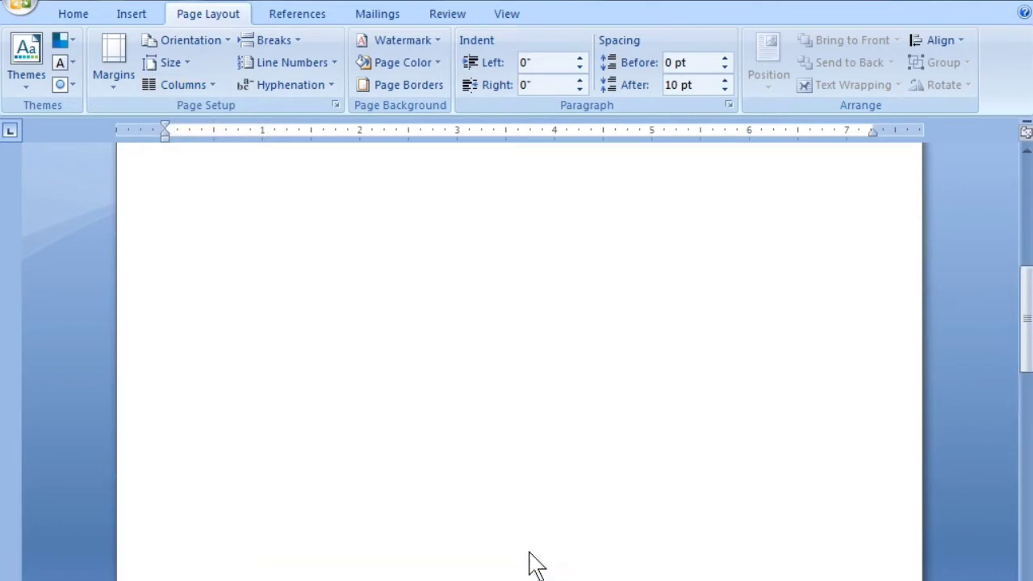
pyautogui.scroll(5, 530, 560)
pyautogui.click(384, 311)
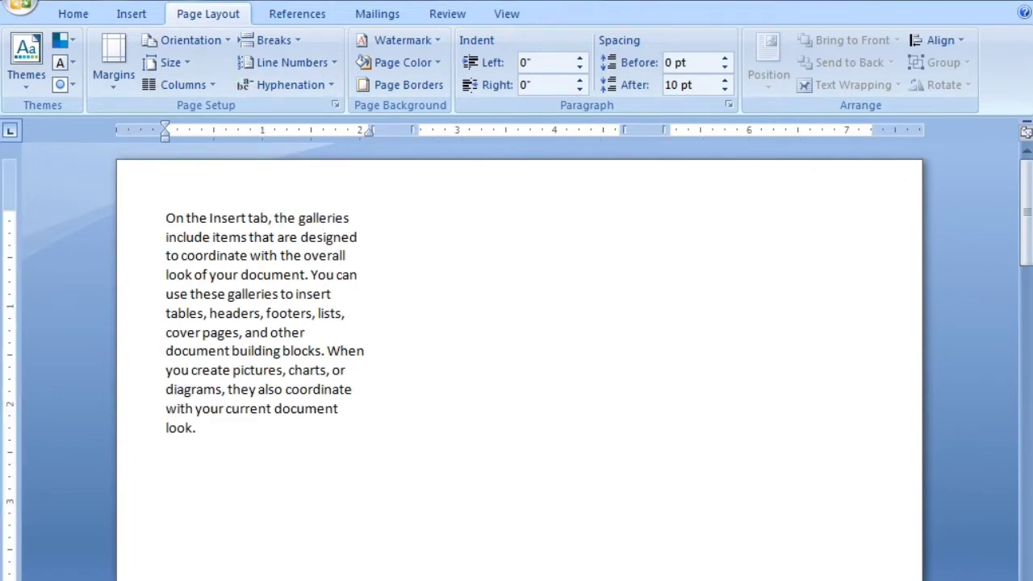
pyautogui.scroll(-15, 346, 568)
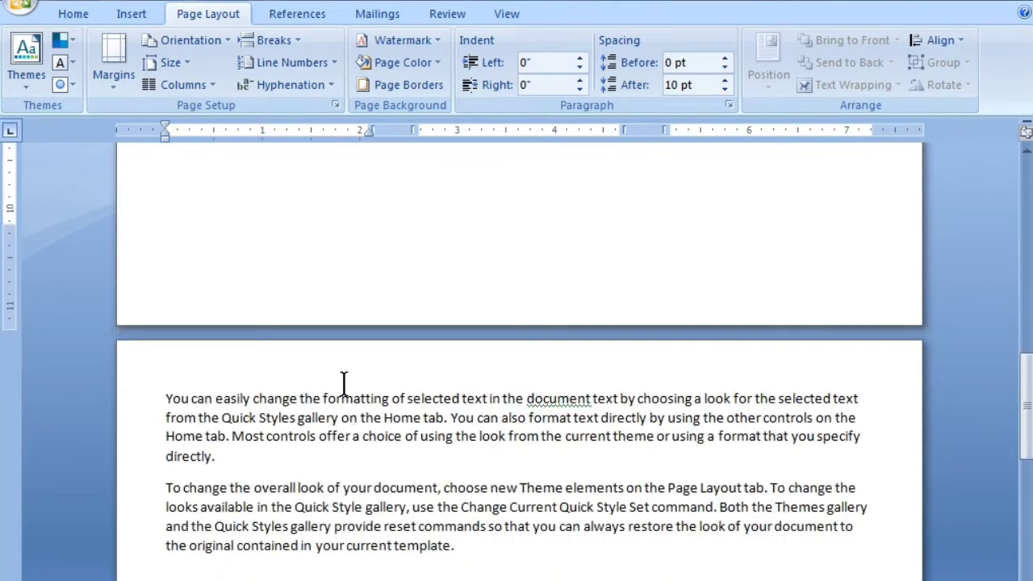
# - Insert a Continuous section break before the paragraph starting "To change the overall look" on the second page
pyautogui.click(341, 395)
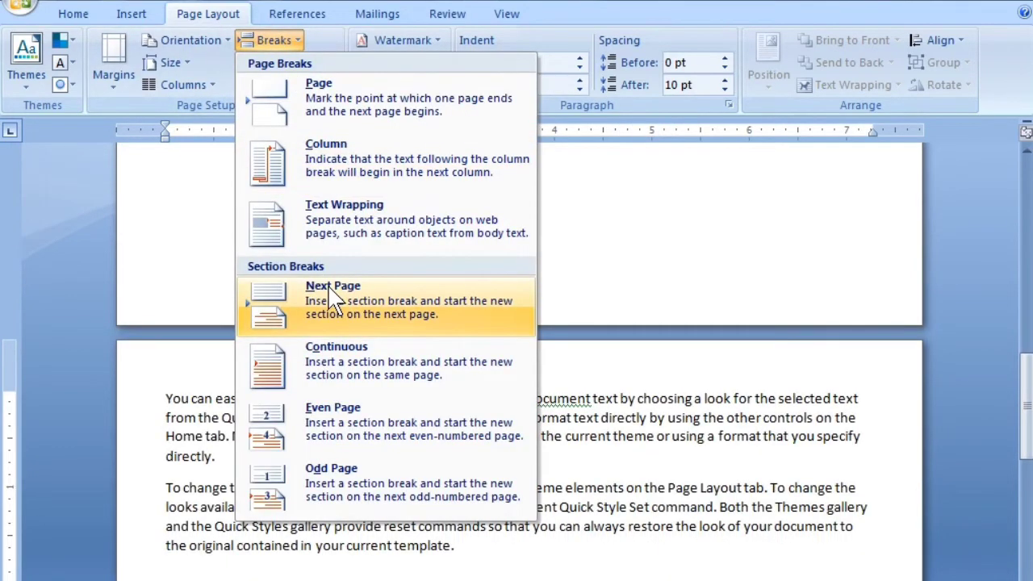
pyautogui.click(703, 417)
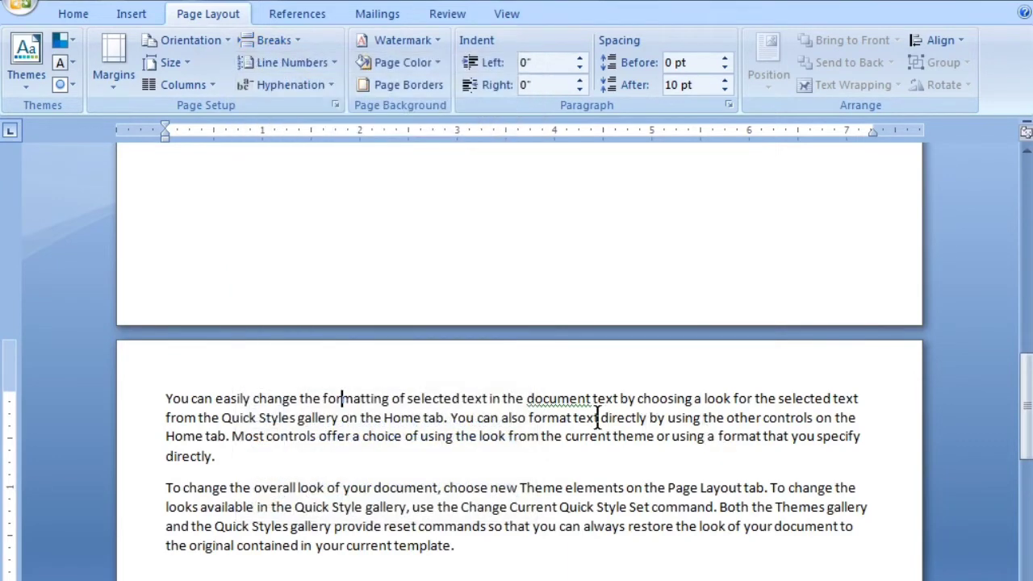
pyautogui.click(164, 487)
pyautogui.click(282, 41)
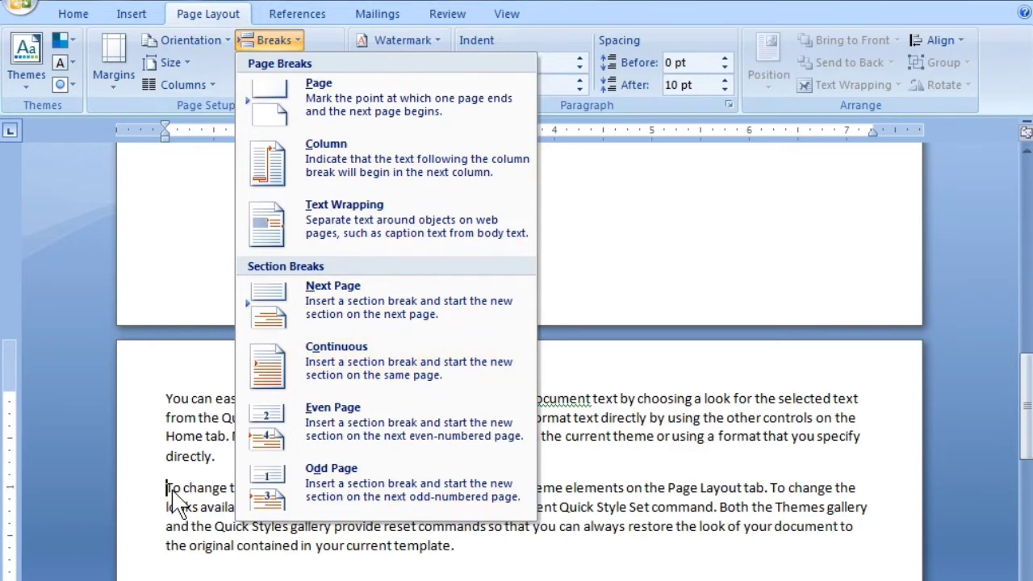
pyautogui.click(367, 379)
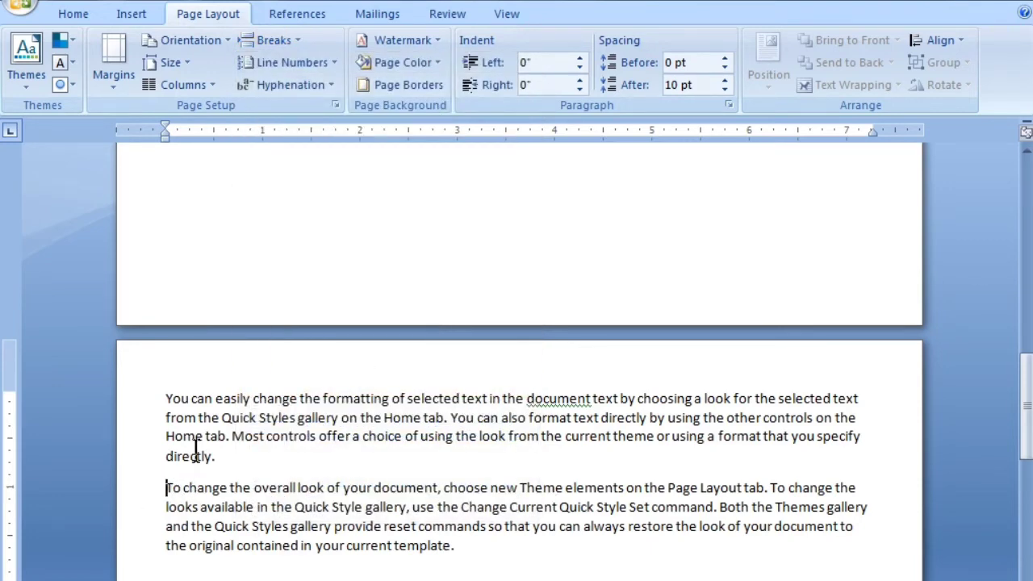
pyautogui.click(197, 457)
pyautogui.click(221, 526)
pyautogui.click(167, 488)
pyautogui.click(274, 40)
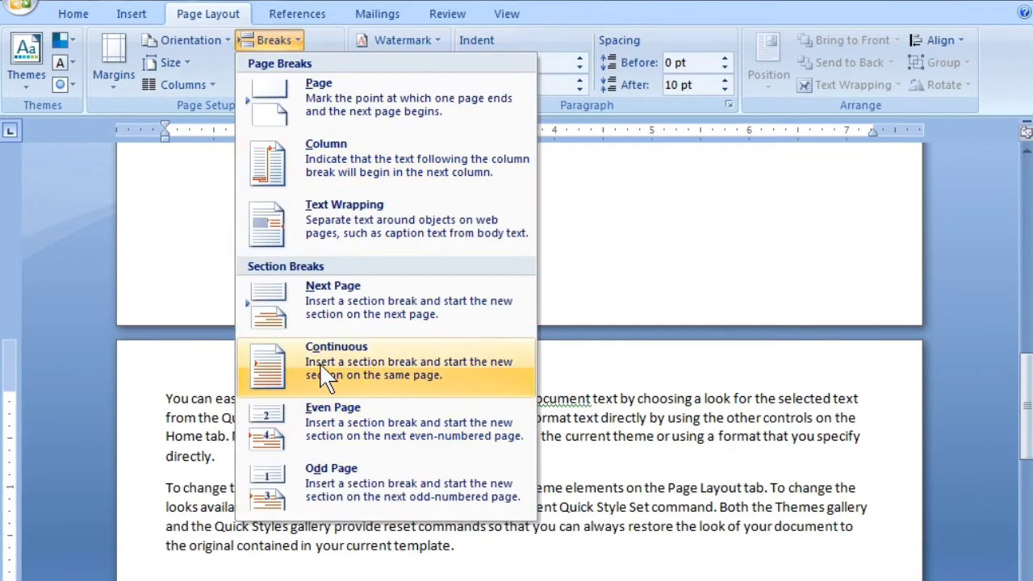
pyautogui.click(339, 369)
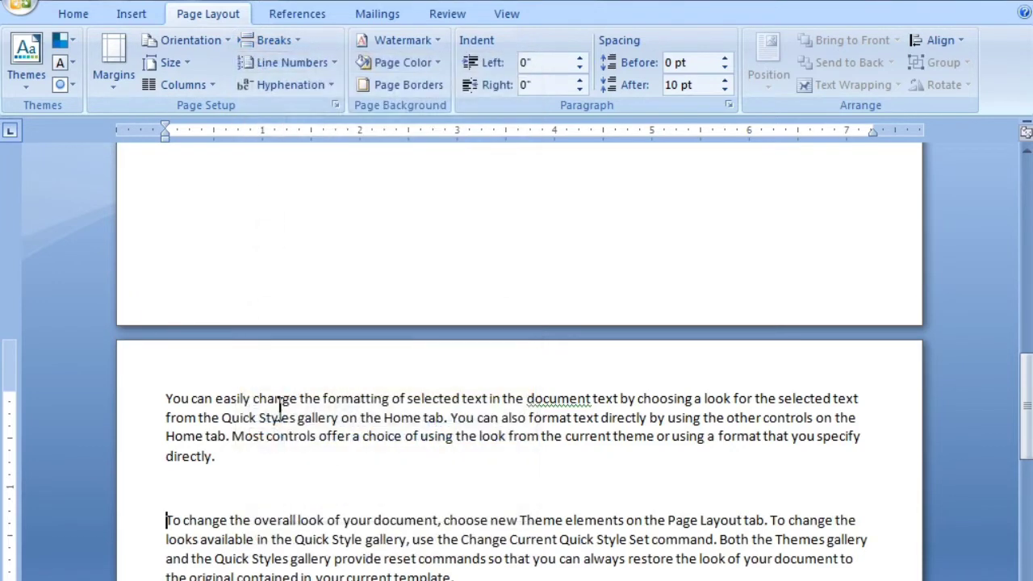
# - Lay out the section starting "To change the overall look" in two columns and compare it with the section above
pyautogui.click(184, 87)
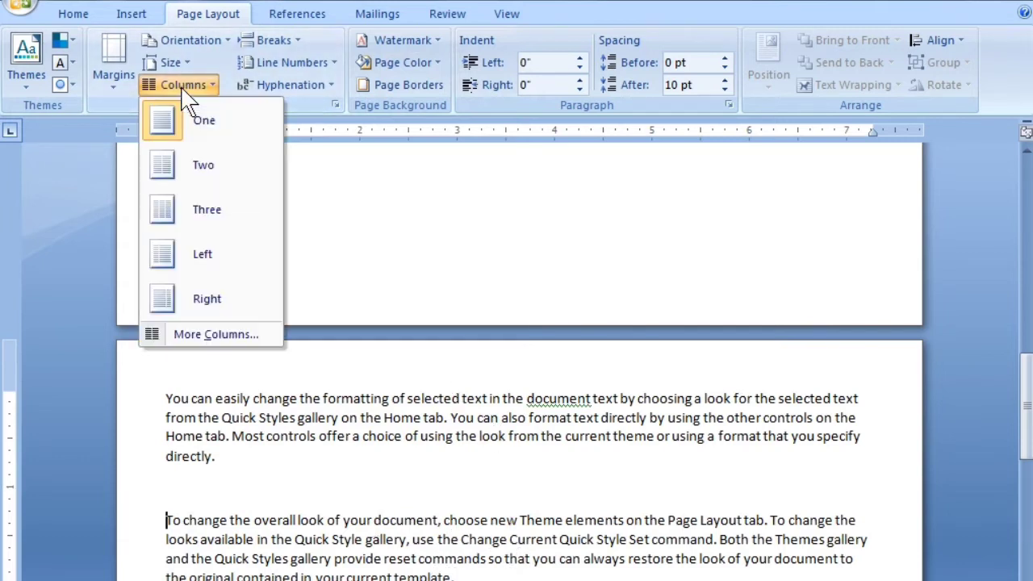
pyautogui.click(185, 167)
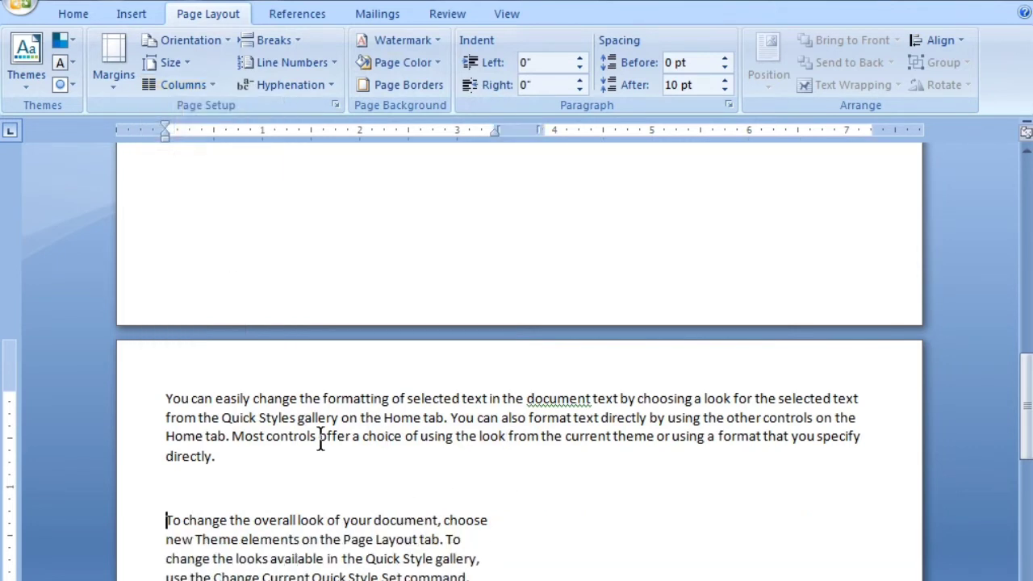
pyautogui.click(340, 417)
pyautogui.click(658, 417)
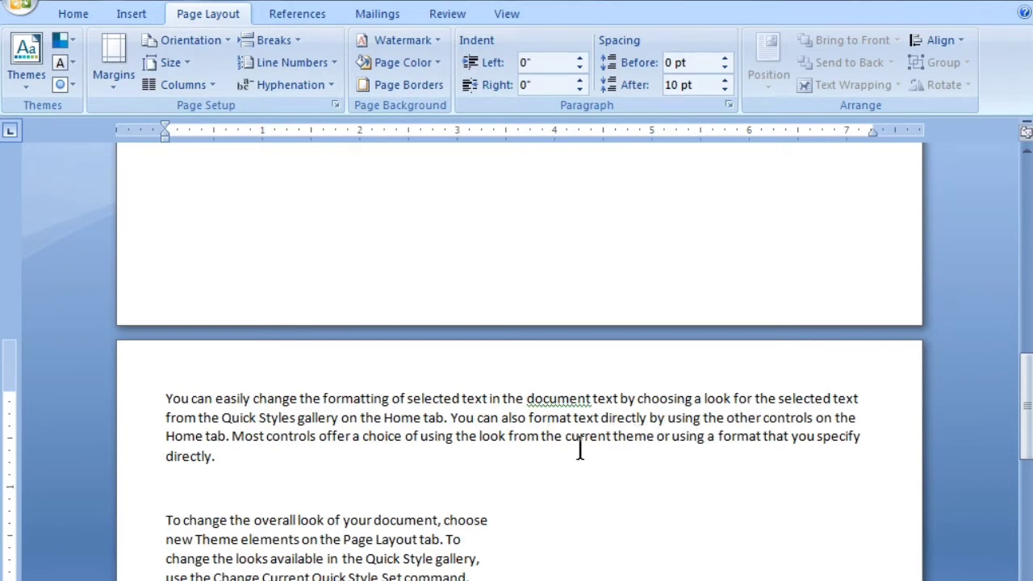
pyautogui.scroll(-1, 579, 448)
pyautogui.scroll(-1, 392, 507)
pyautogui.click(383, 457)
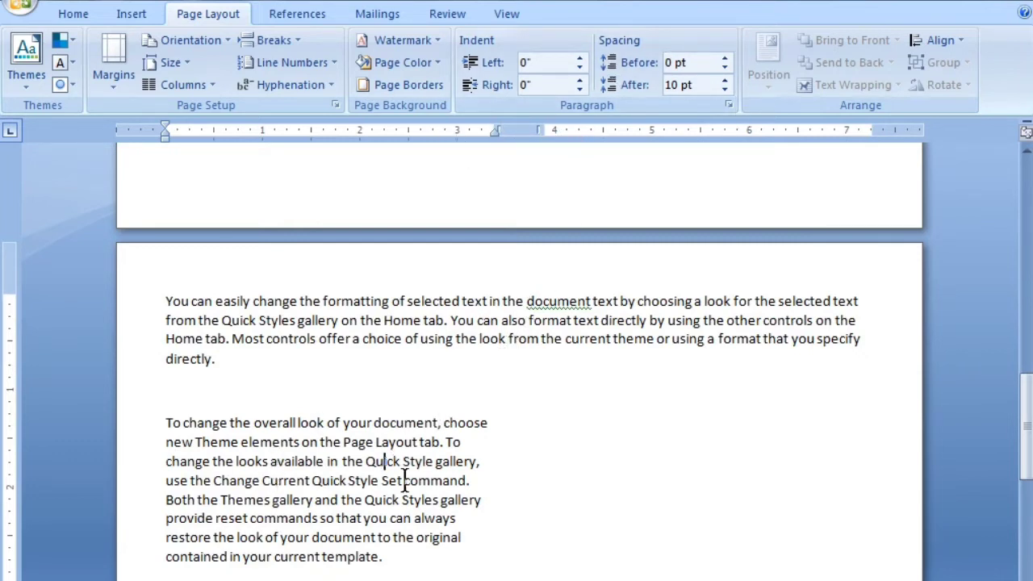
# - Insert Odd Page section breaks before and after "the Quick Styles" in the last paragraph and review how the text is split across pages
pyautogui.click(275, 40)
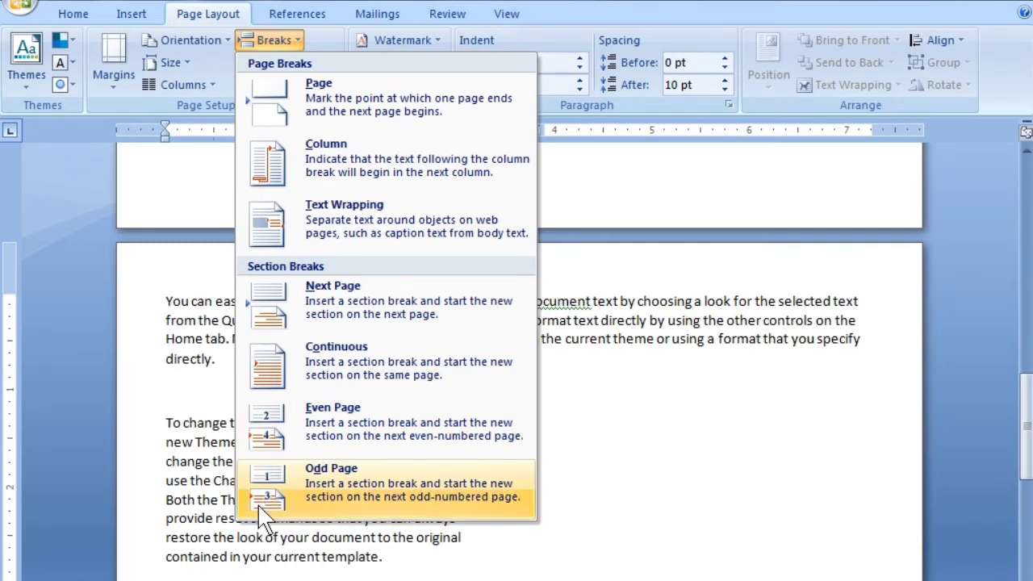
pyautogui.click(372, 480)
pyautogui.scroll(-3, 352, 441)
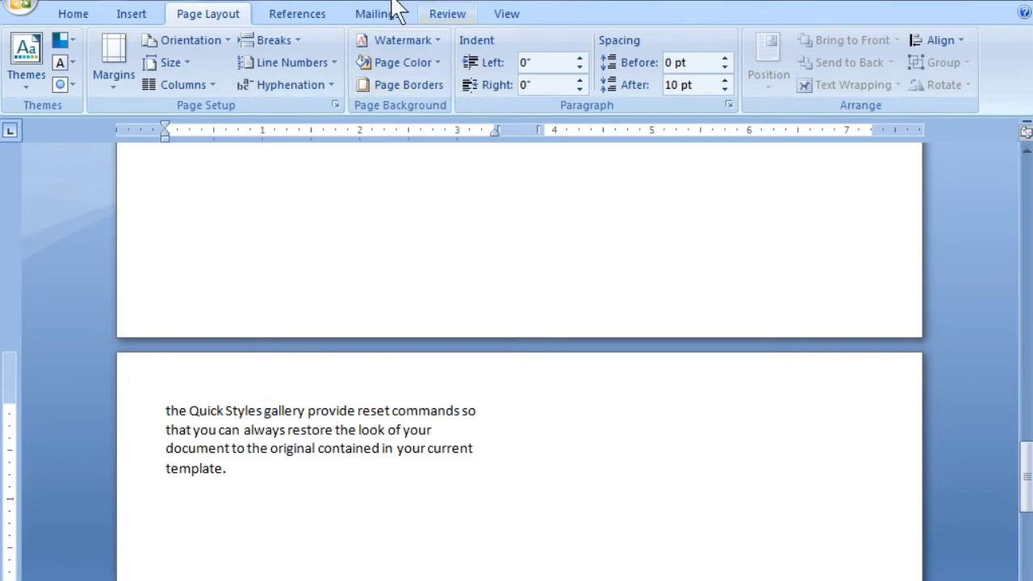
pyautogui.click(297, 41)
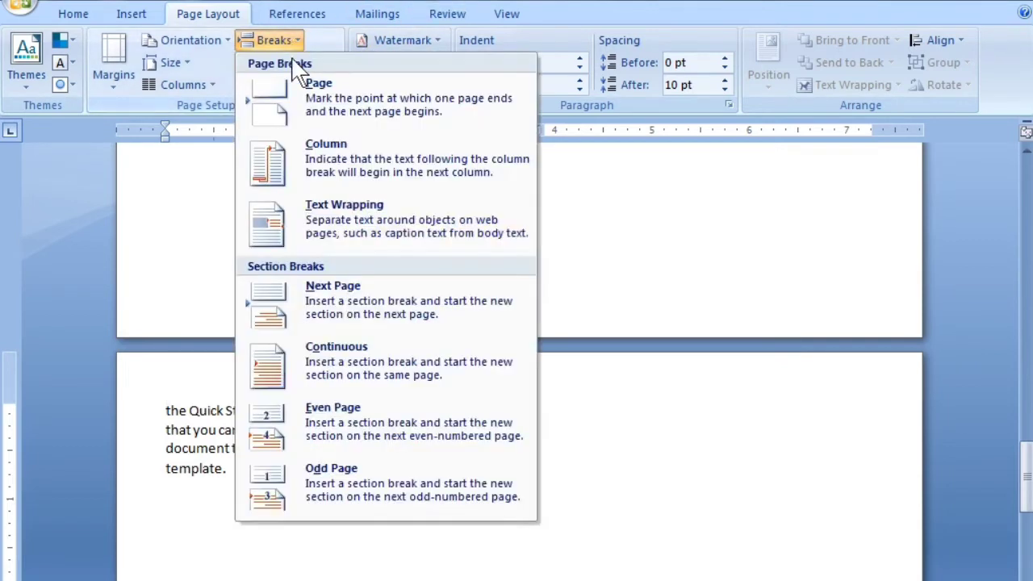
pyautogui.click(317, 476)
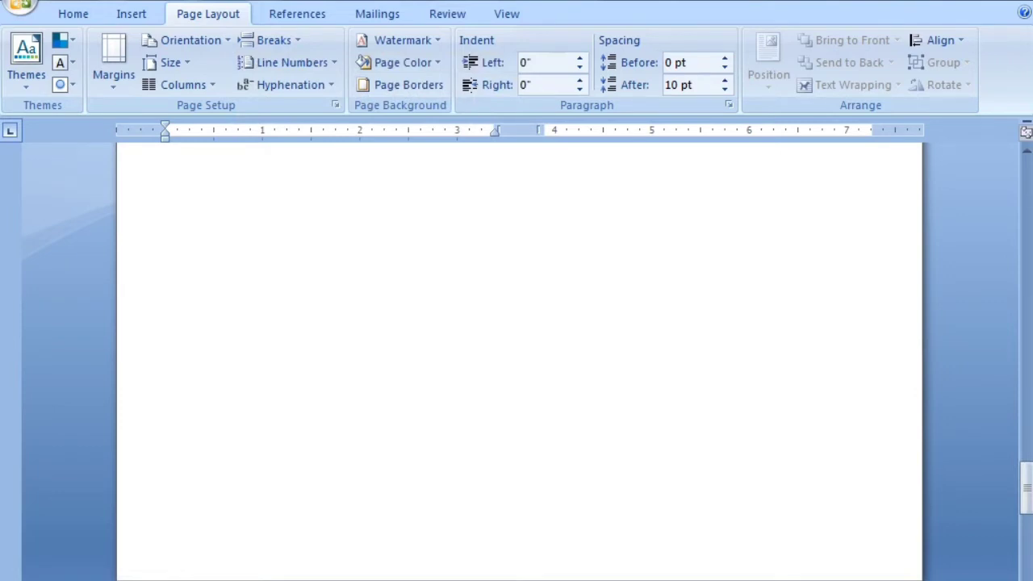
pyautogui.scroll(10, 355, 380)
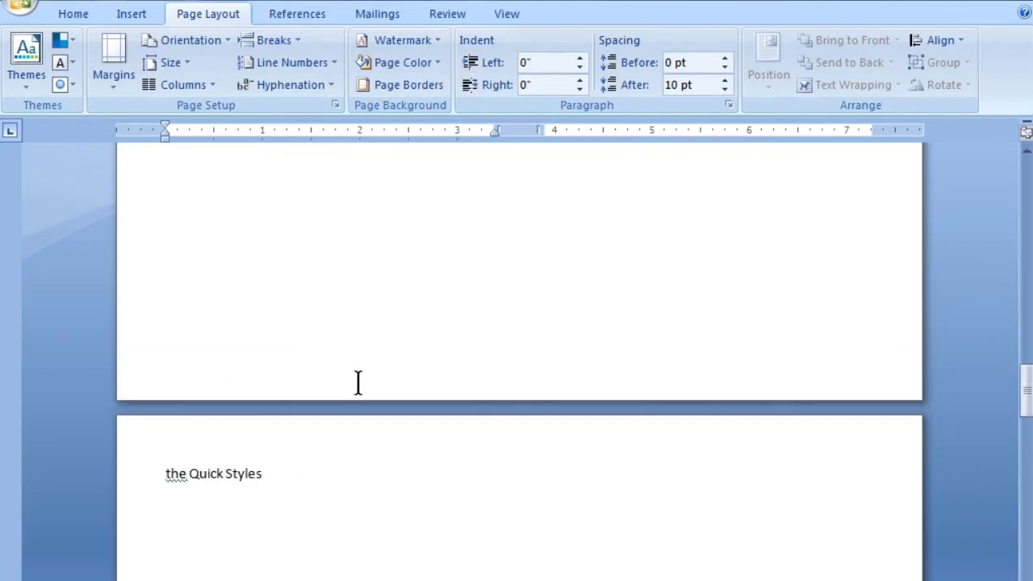
pyautogui.scroll(-4, 312, 452)
pyautogui.click(327, 502)
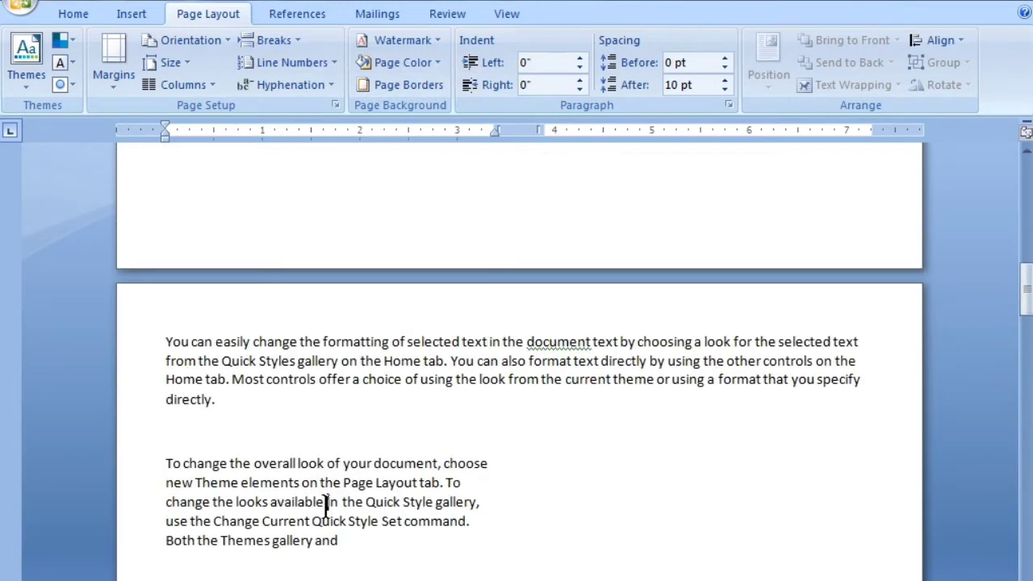
pyautogui.click(279, 40)
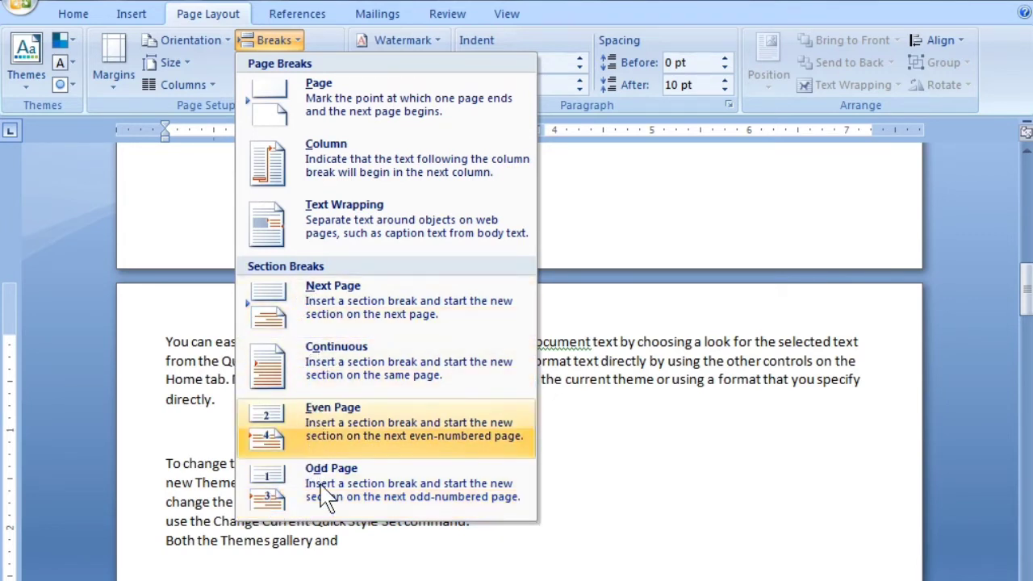
pyautogui.click(770, 363)
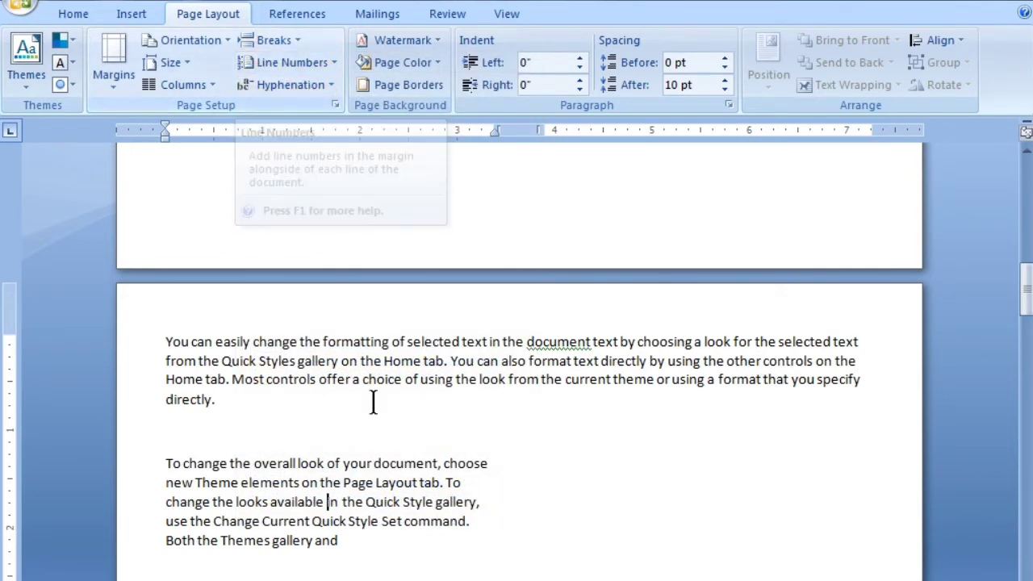
# - Undo the section breaks and their column changes until all paragraphs share one page in the three-column layout
pyautogui.scroll(4, 389, 442)
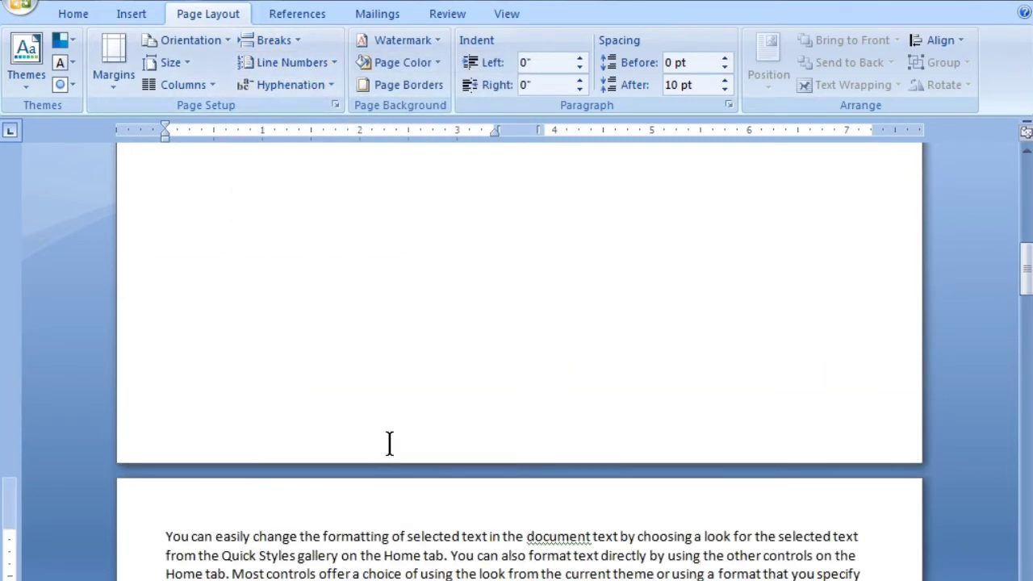
pyautogui.scroll(-8, 389, 442)
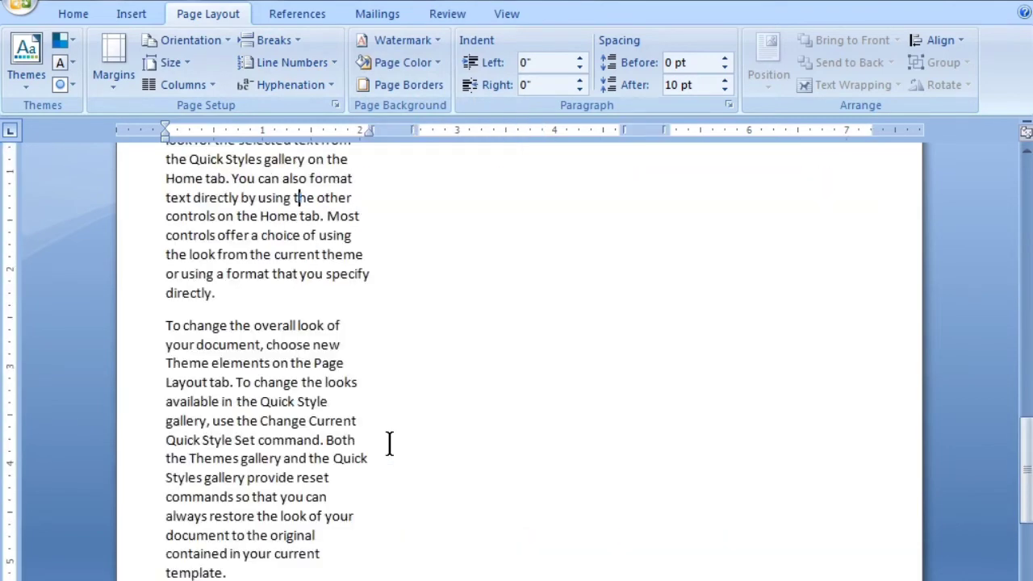
pyautogui.scroll(10, 389, 442)
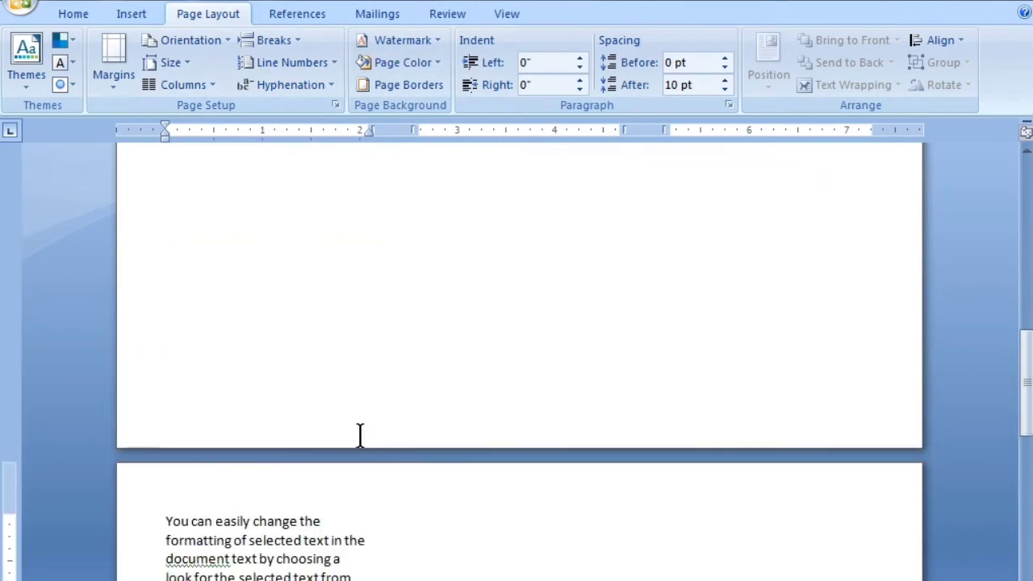
pyautogui.scroll(-3, 420, 439)
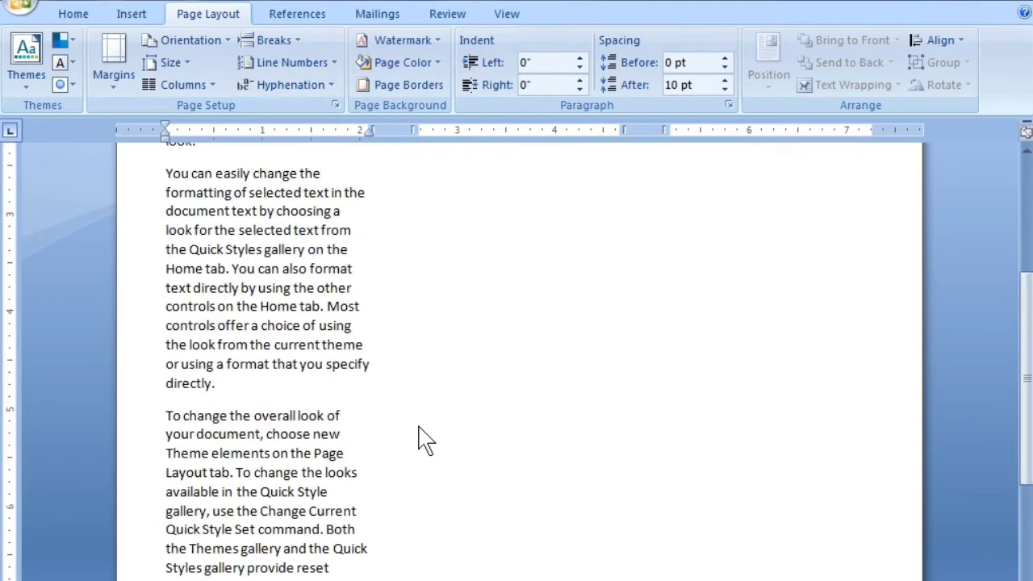
pyautogui.scroll(-5, 419, 440)
pyautogui.click(383, 413)
# - Select the text from the first paragraph into the last one, add Continuous line numbers, and check the numbering down the page
pyautogui.moveTo(147, 218); pyautogui.dragTo(145, 313)
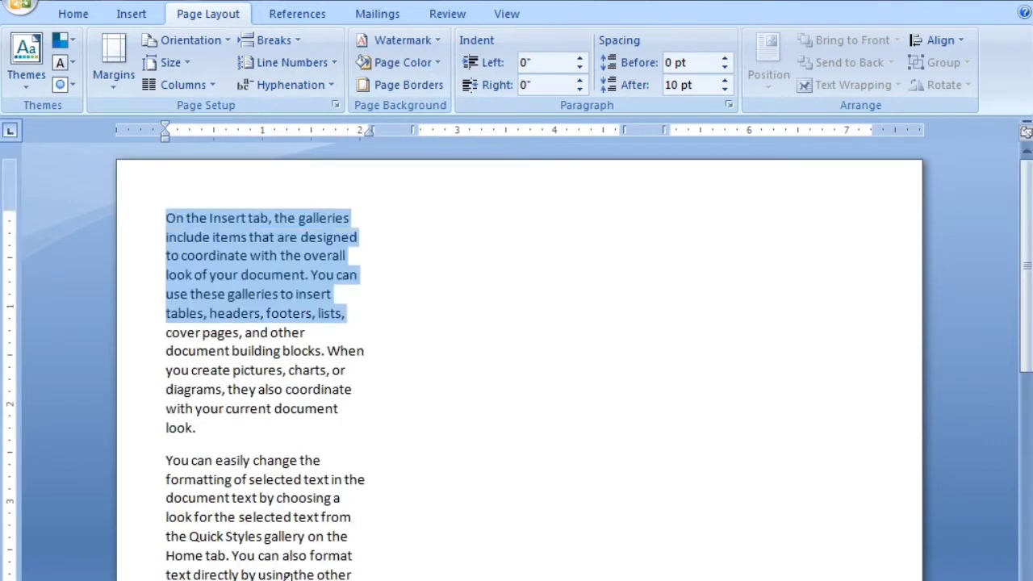
pyautogui.scroll(-3, 287, 565)
pyautogui.keyDown('shift'); pyautogui.click(597, 501); pyautogui.keyUp('shift')
pyautogui.scroll(3, 492, 334)
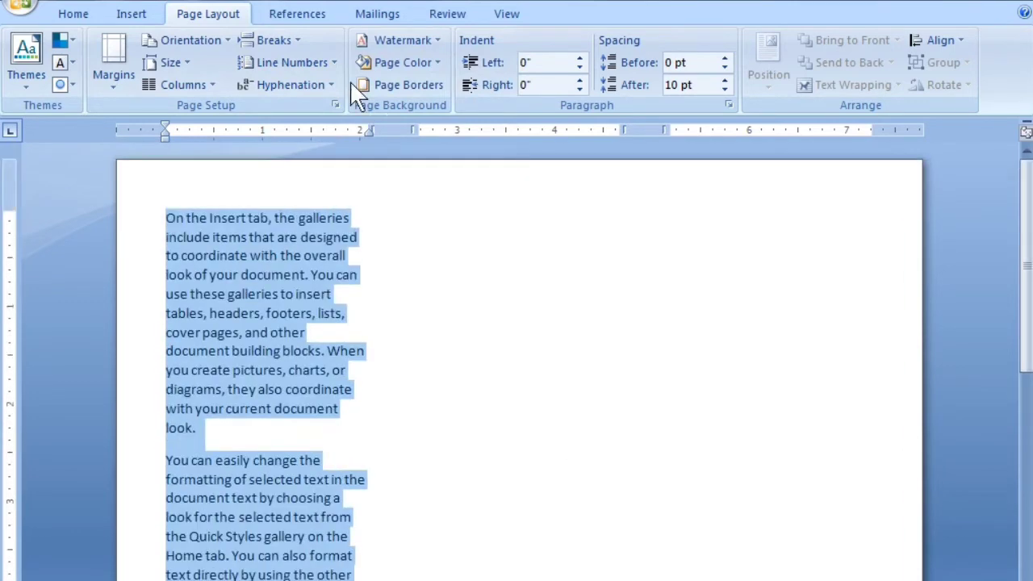
pyautogui.click(286, 63)
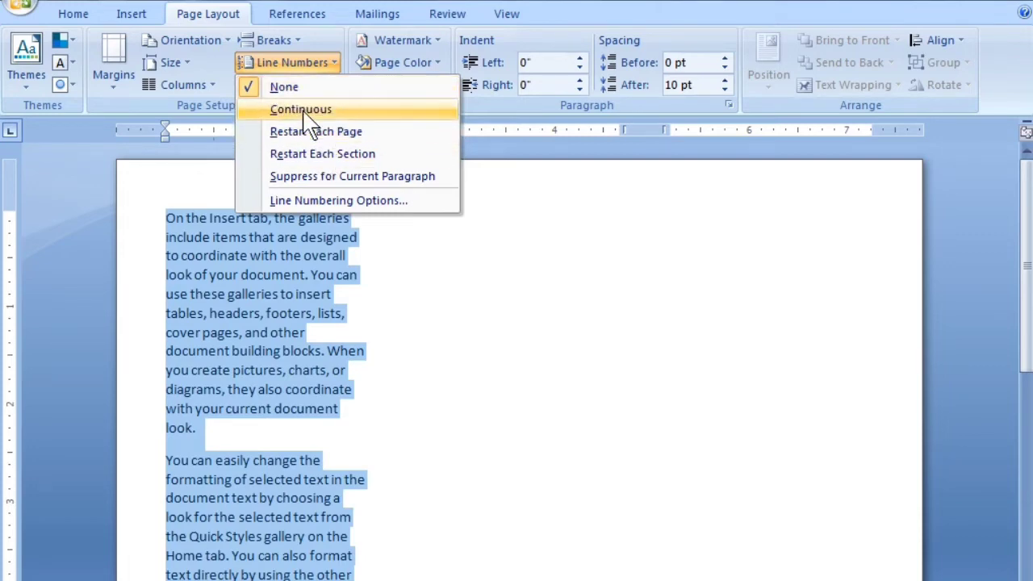
pyautogui.click(304, 111)
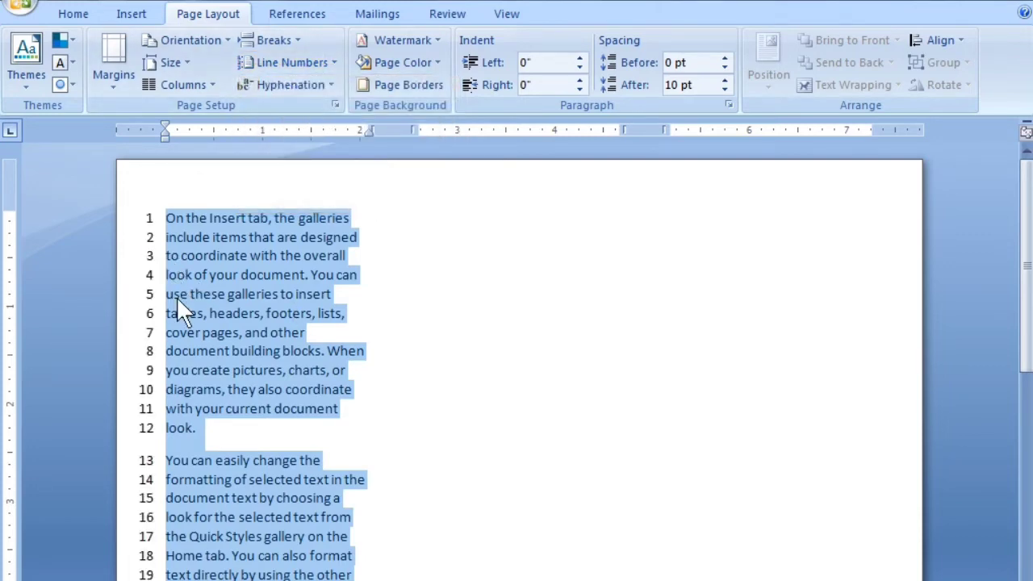
pyautogui.scroll(-5, 176, 306)
pyautogui.scroll(-5, 175, 387)
pyautogui.scroll(7, 224, 379)
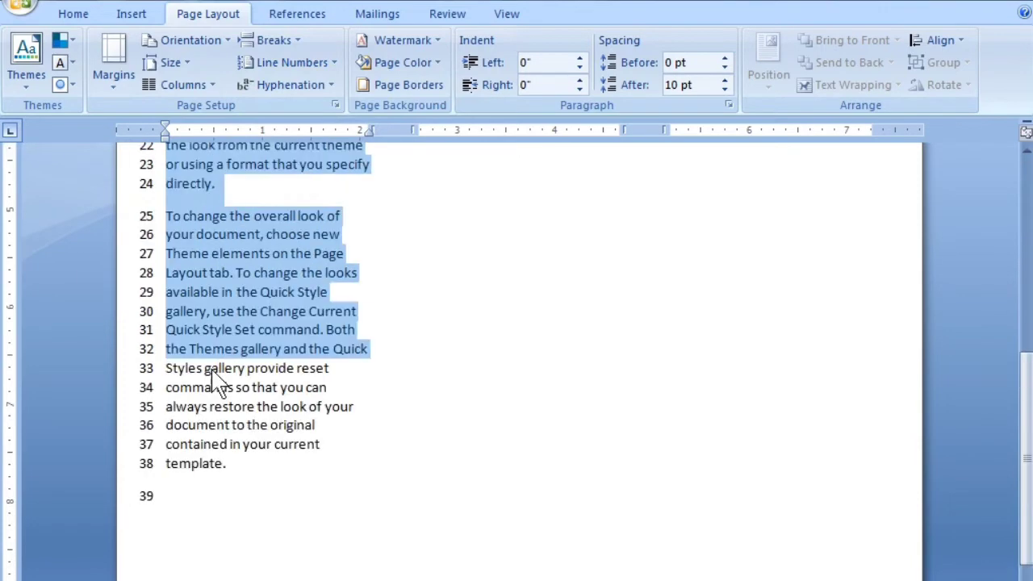
pyautogui.scroll(3, 230, 359)
pyautogui.click(290, 63)
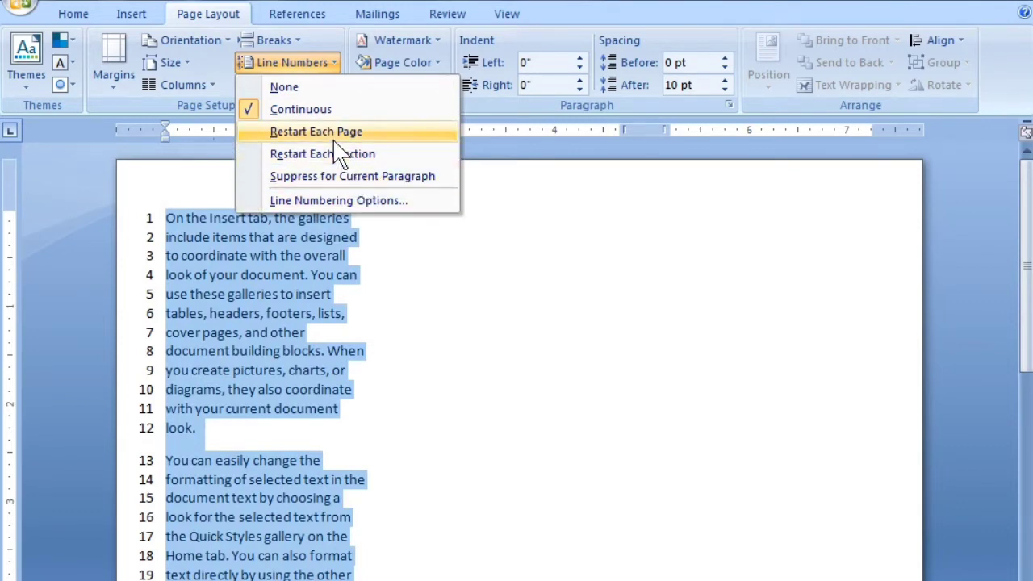
pyautogui.click(415, 488)
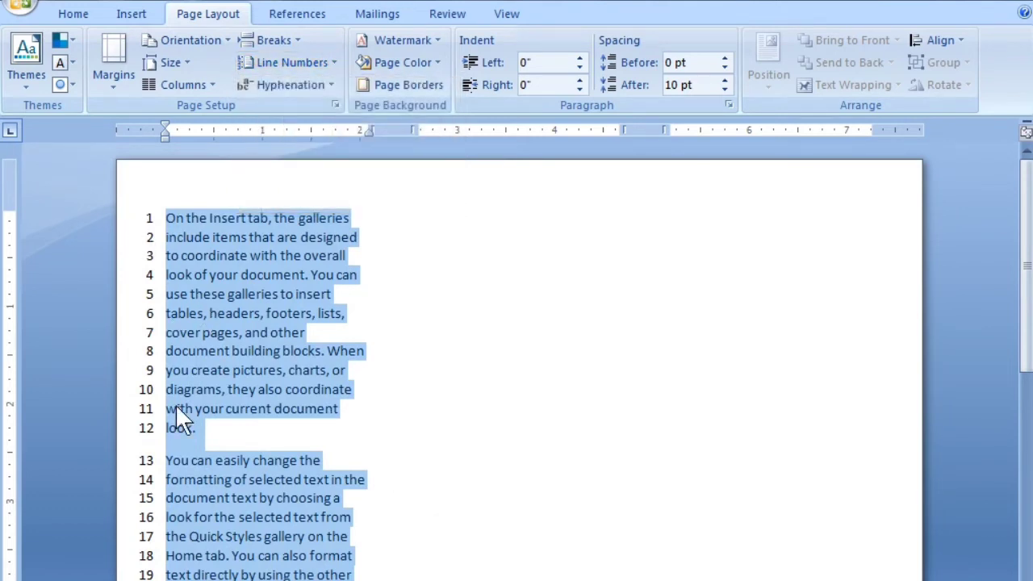
# - Insert a page break before the paragraph starting "You can easily change" and check its line numbers on the second page
pyautogui.click(165, 466)
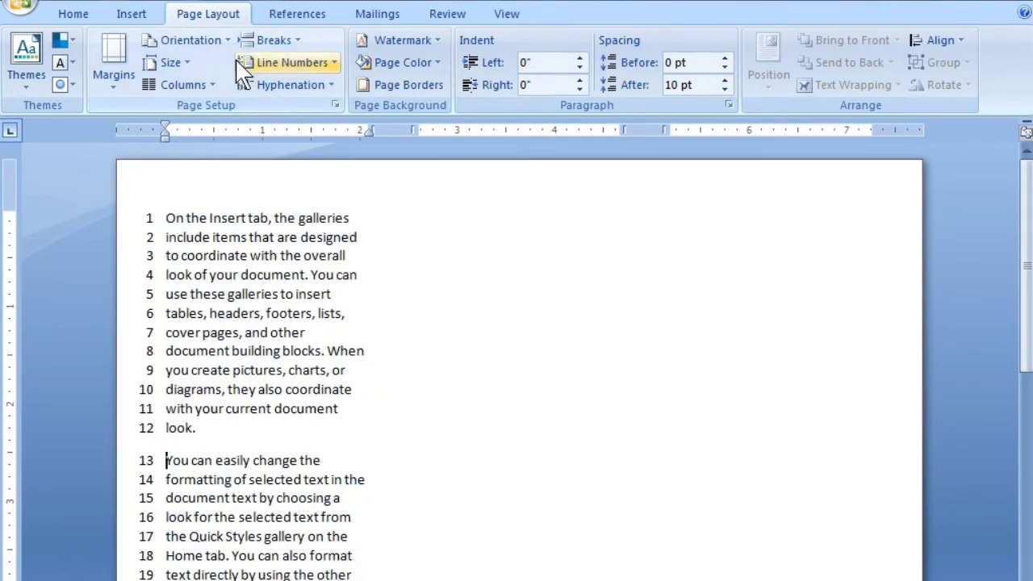
pyautogui.click(127, 13)
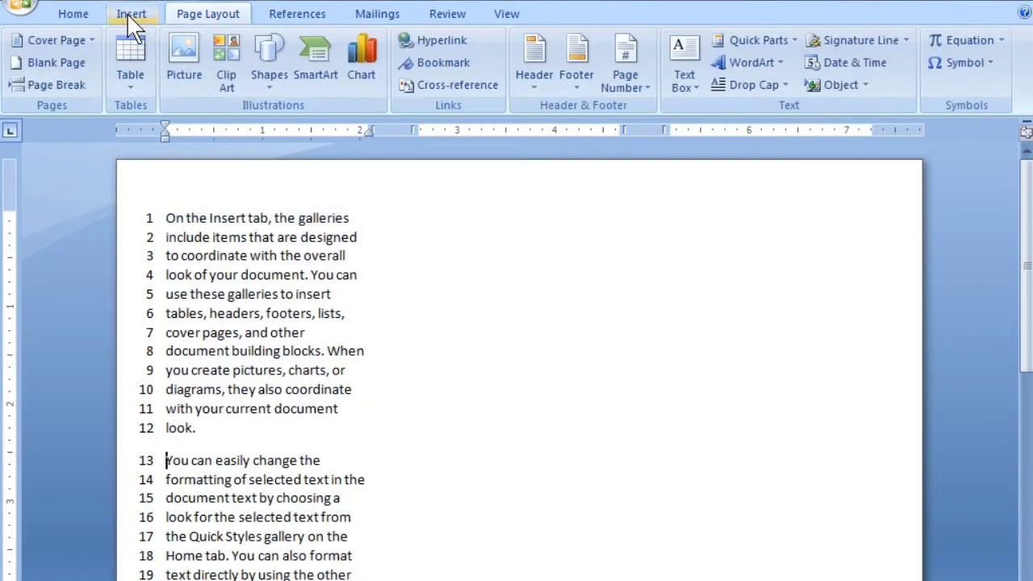
pyautogui.click(48, 82)
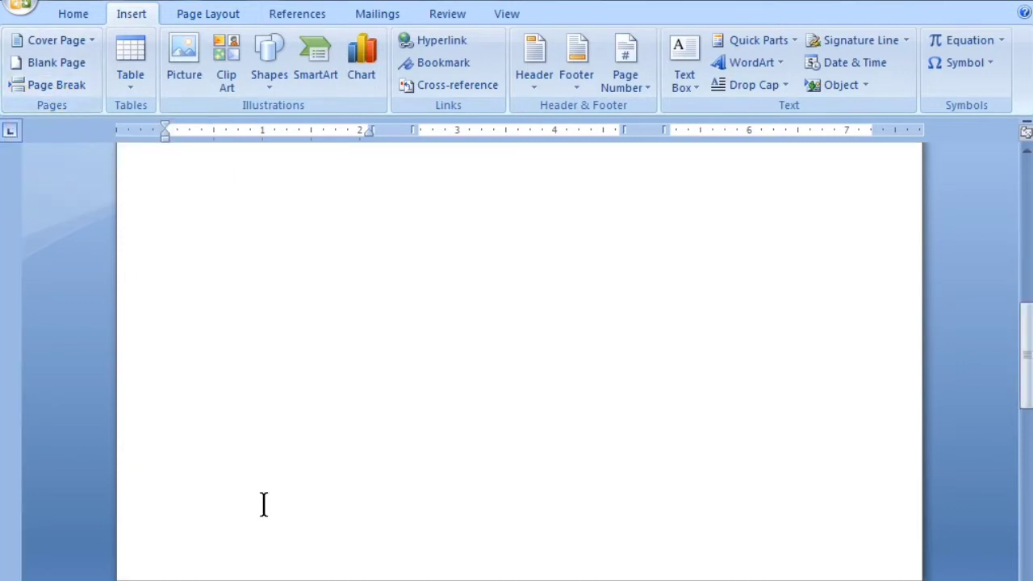
pyautogui.scroll(-3, 262, 508)
pyautogui.scroll(-1, 260, 519)
pyautogui.click(181, 416)
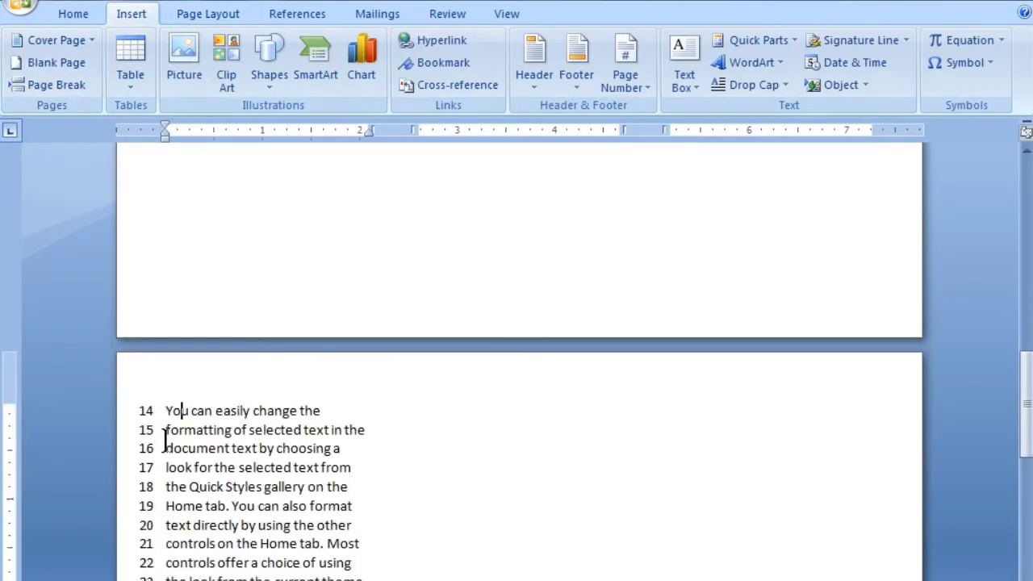
# - Select the text starting "You can easily change", set its line numbering to Restart Each Page, and compare the numbering on both pages
pyautogui.moveTo(167, 411); pyautogui.dragTo(230, 565)
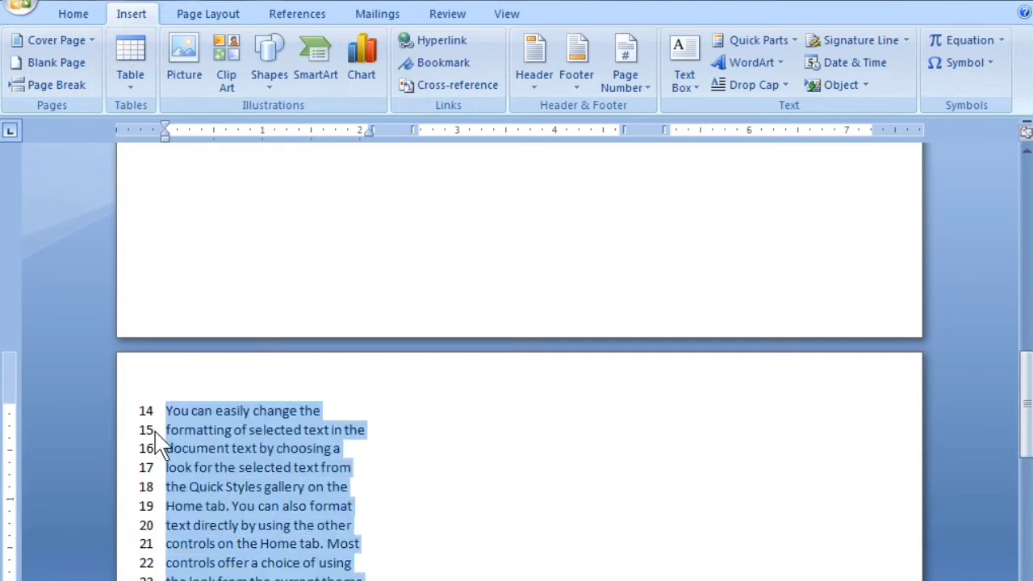
pyautogui.click(228, 16)
pyautogui.click(287, 64)
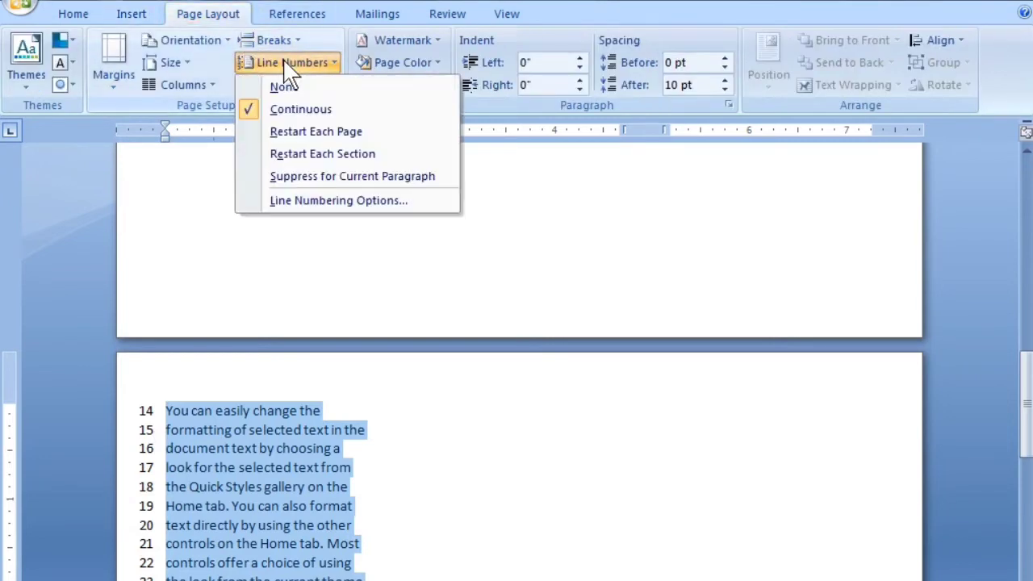
pyautogui.click(311, 133)
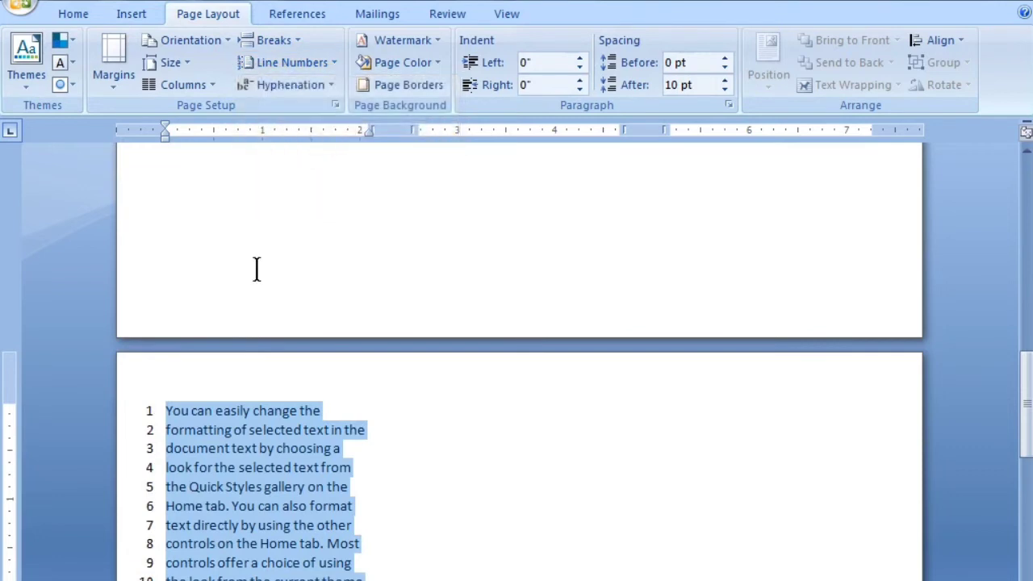
pyautogui.click(173, 415)
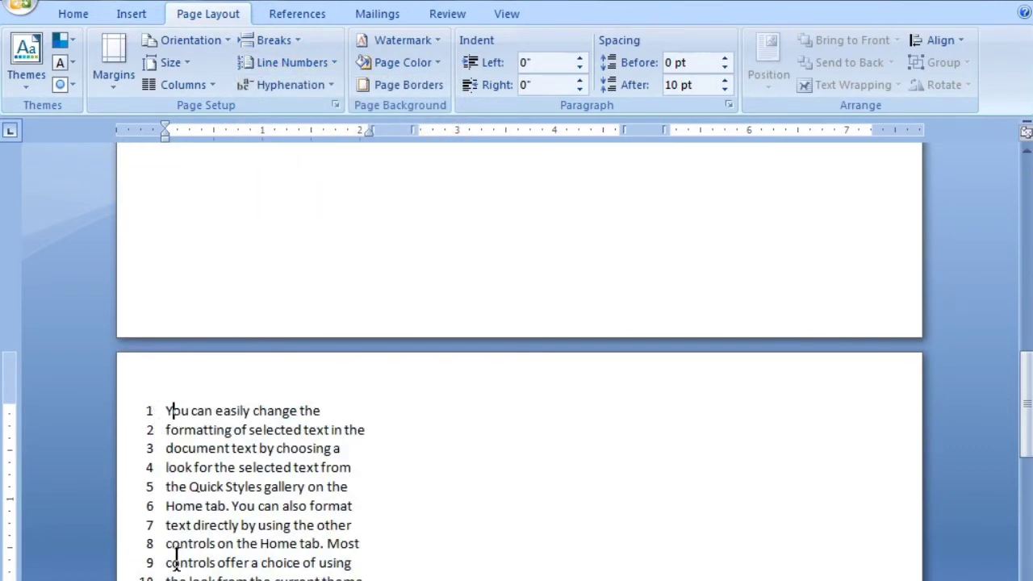
pyautogui.scroll(15, 254, 335)
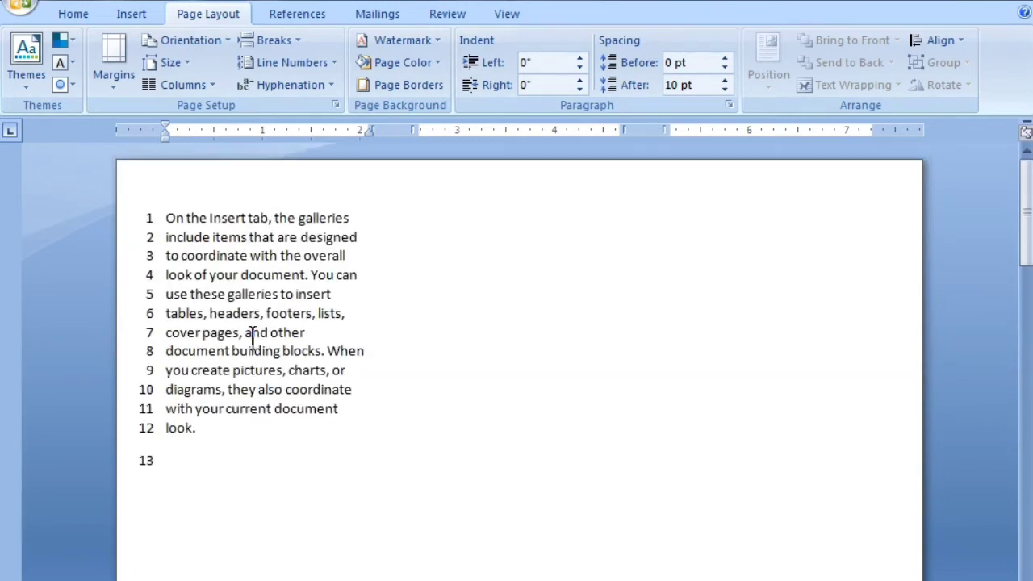
pyautogui.scroll(-5, 200, 394)
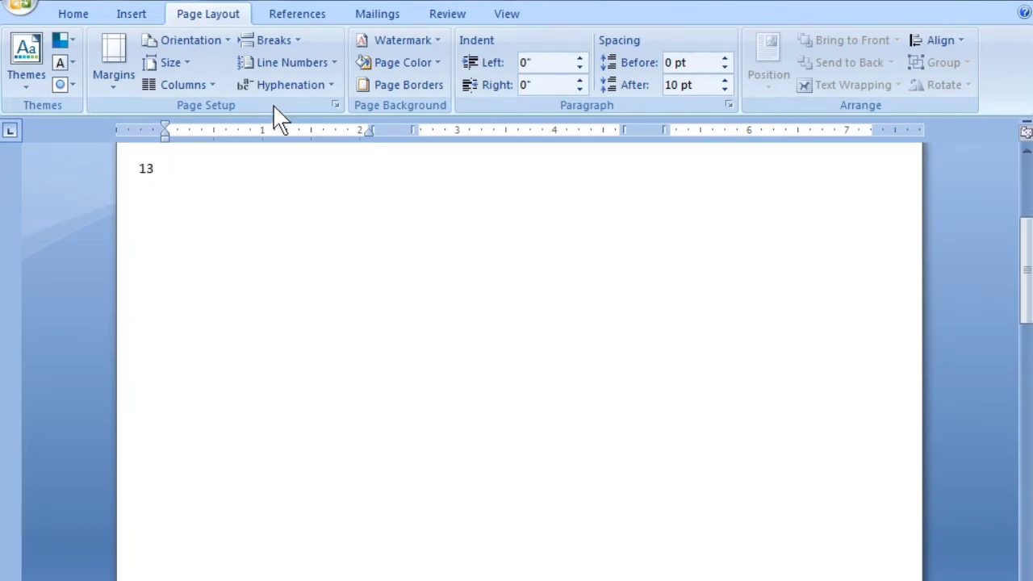
pyautogui.click(290, 62)
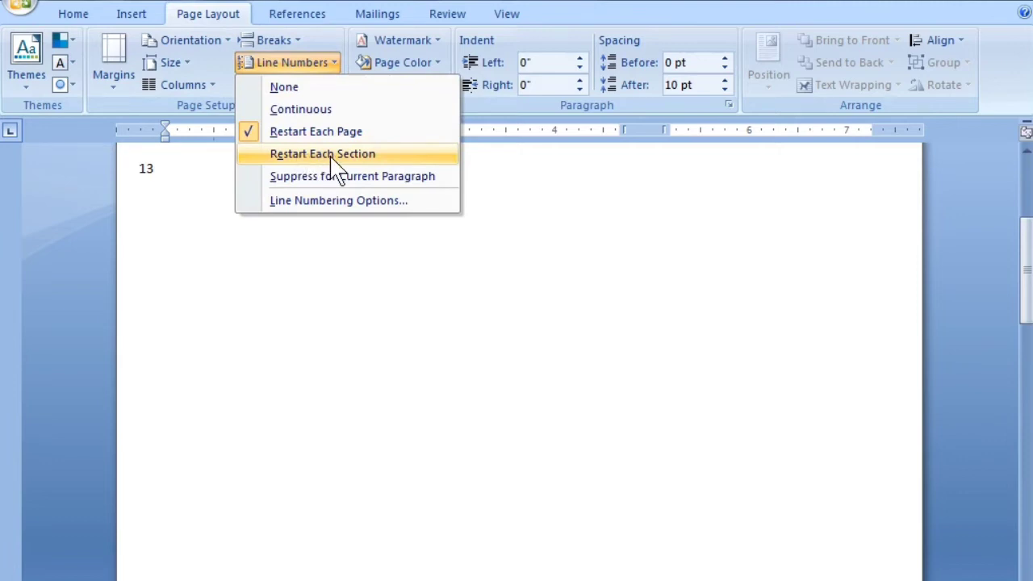
pyautogui.click(342, 365)
pyautogui.scroll(-10, 339, 369)
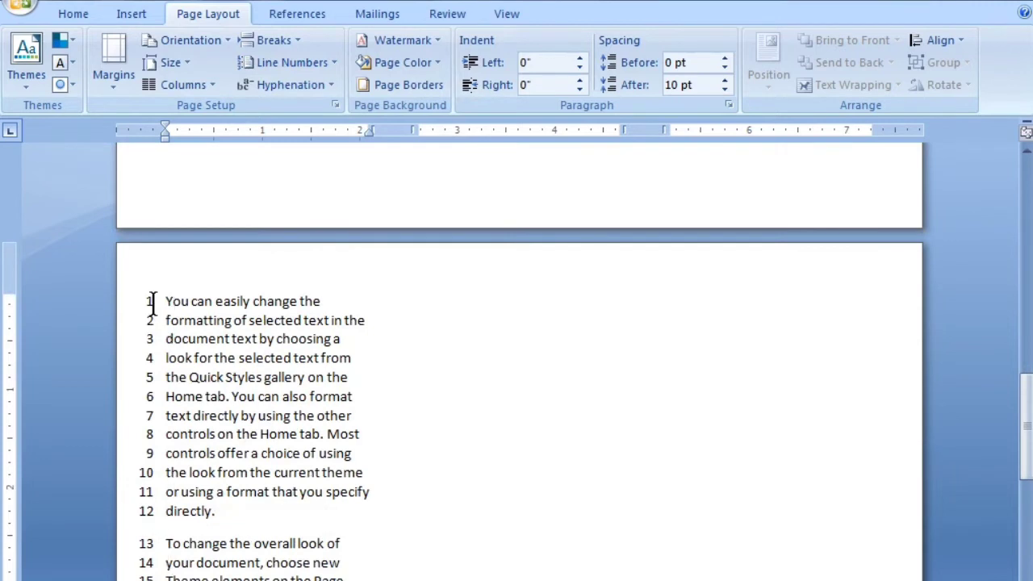
# - Insert a continuous section break before the paragraph starting "To change the overall look" on the second page
pyautogui.click(312, 64)
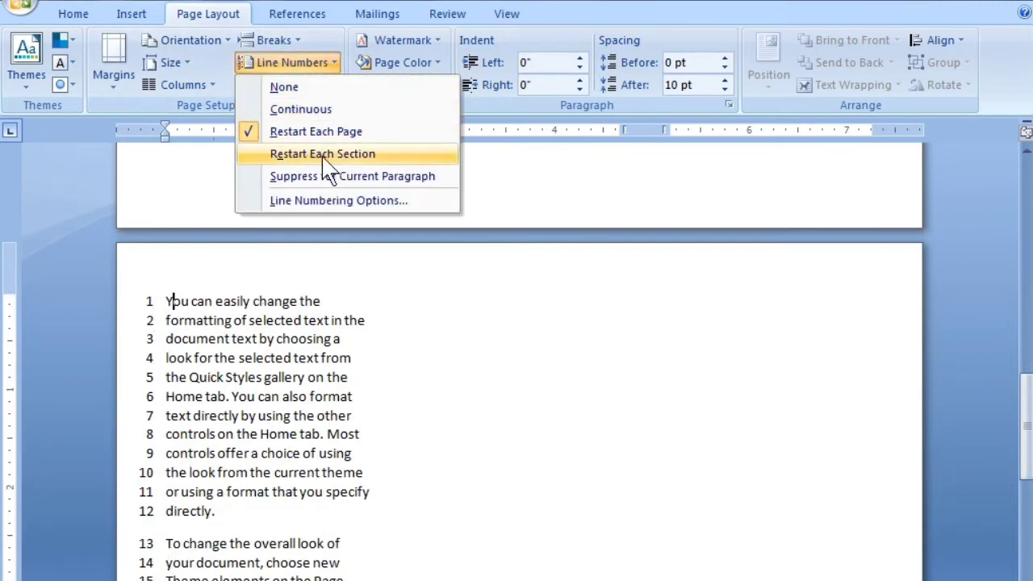
pyautogui.click(327, 359)
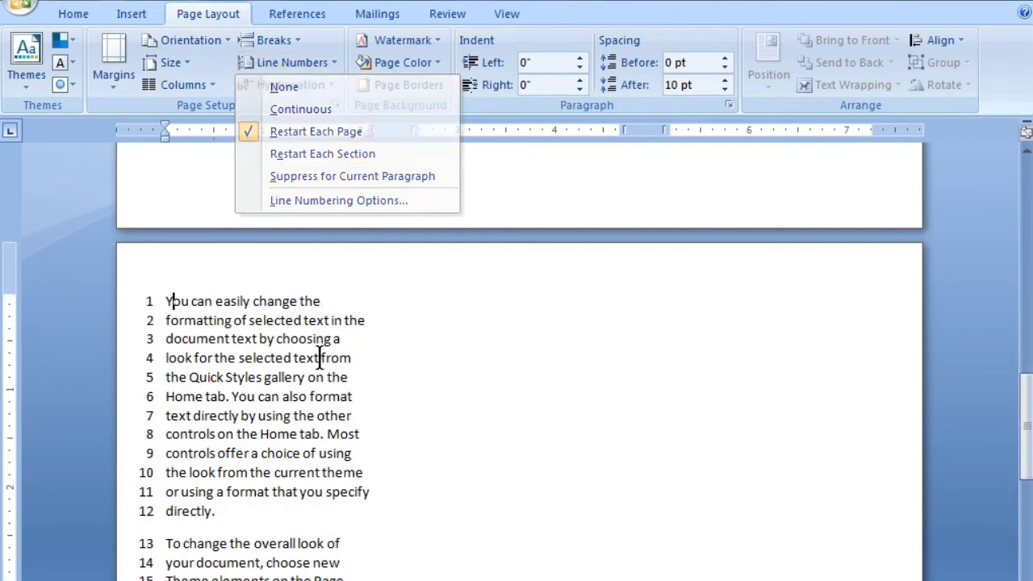
pyautogui.scroll(-1, 248, 542)
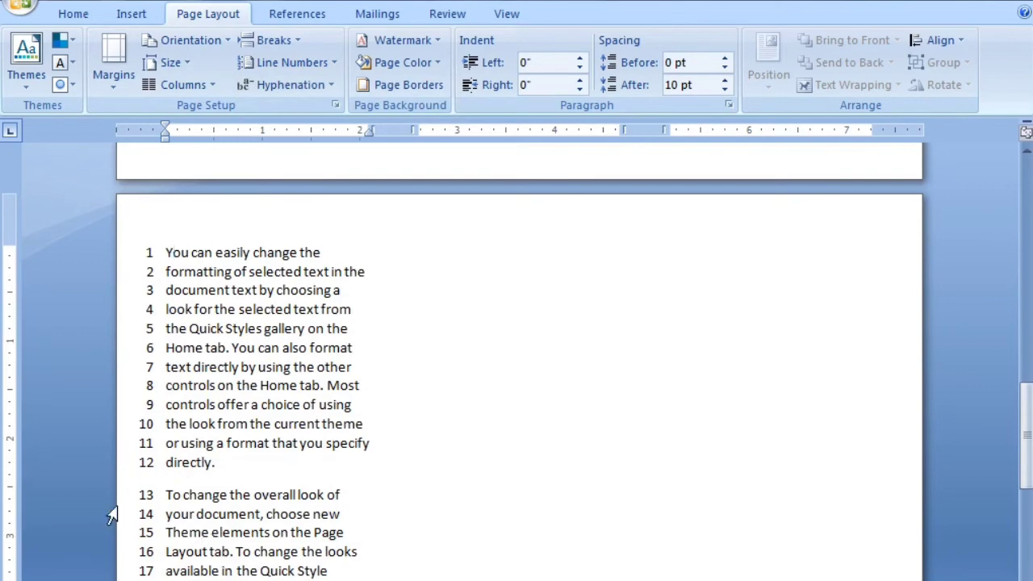
pyautogui.click(164, 494)
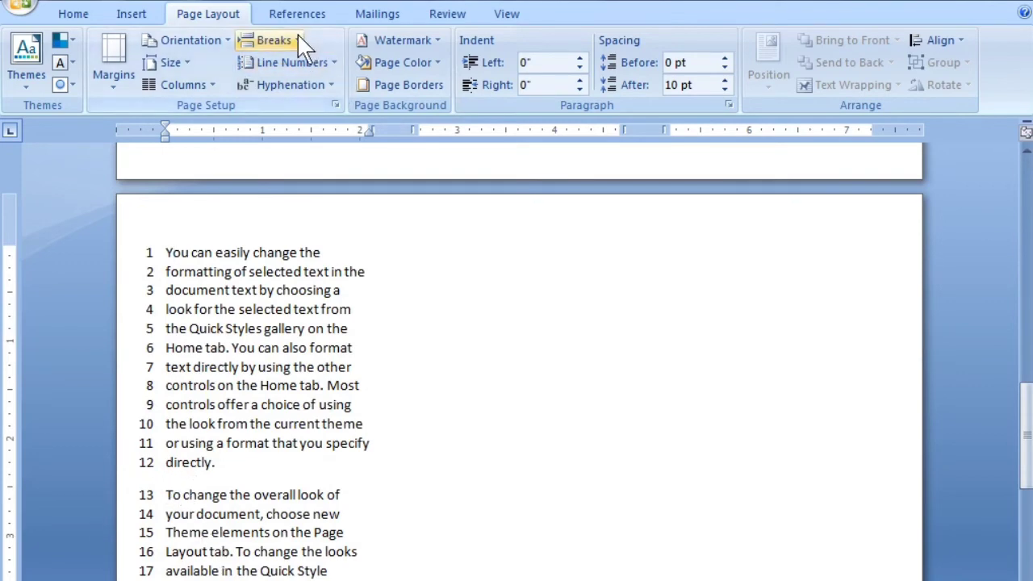
pyautogui.click(274, 40)
pyautogui.click(336, 355)
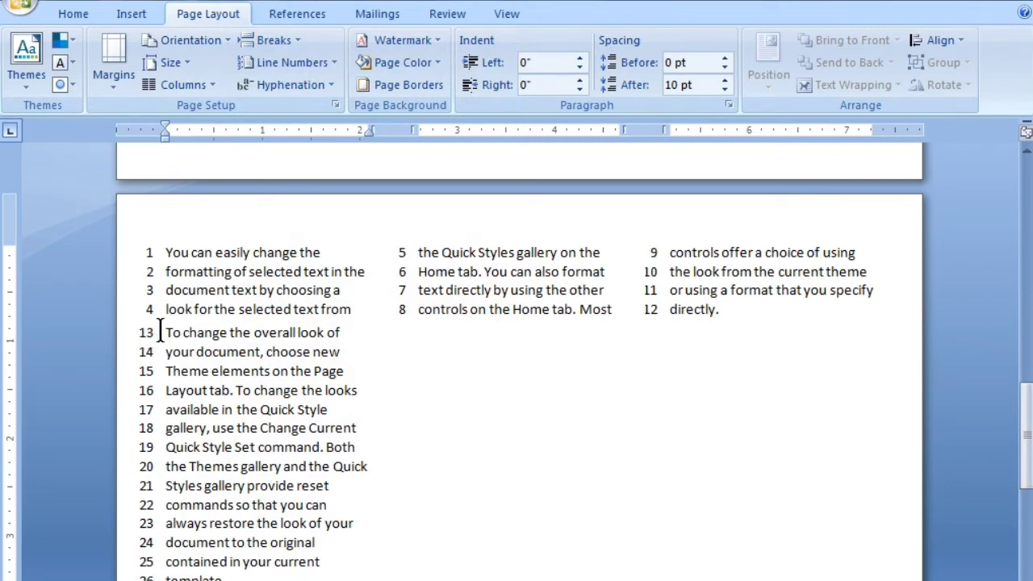
# - Select the paragraph starting "To change the overall look" and set its line numbering to Restart Each Section
pyautogui.moveTo(162, 331); pyautogui.dragTo(267, 574)
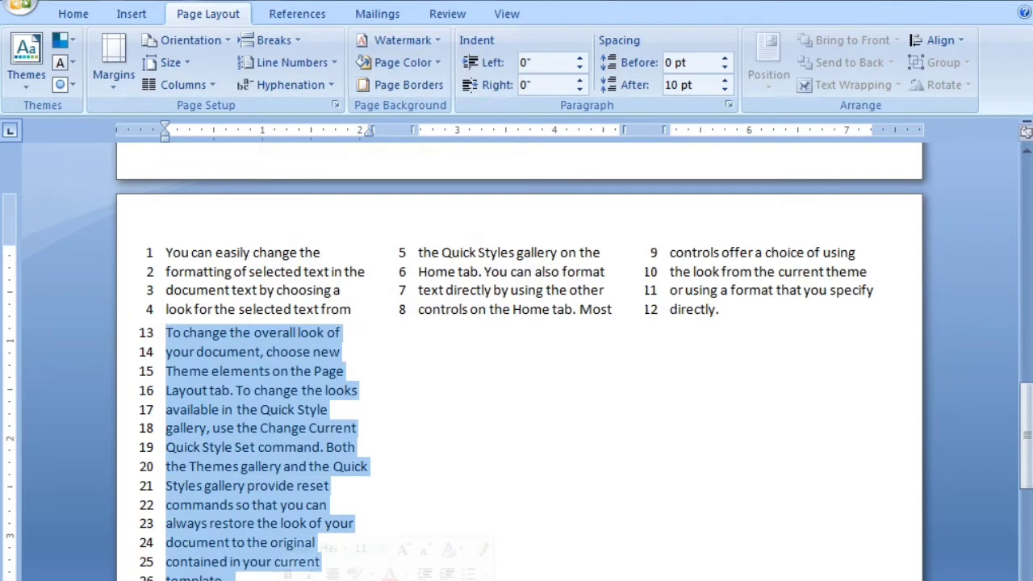
pyautogui.click(305, 78)
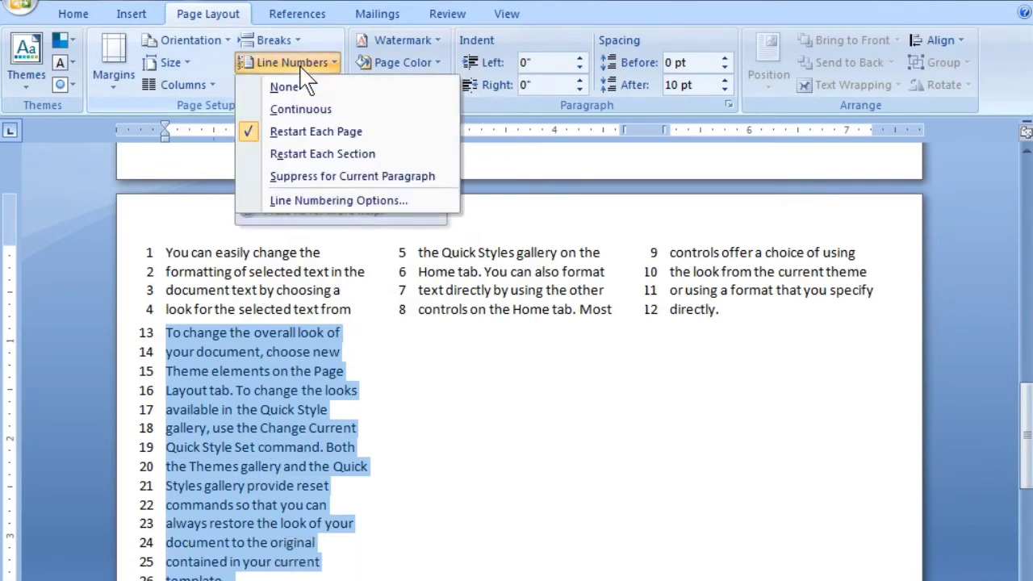
pyautogui.click(345, 155)
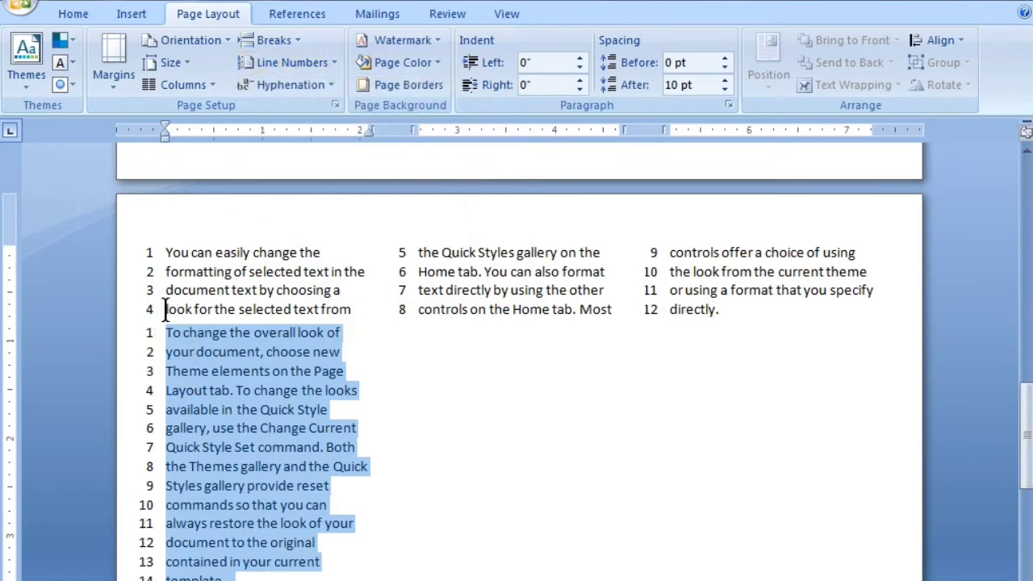
pyautogui.click(170, 347)
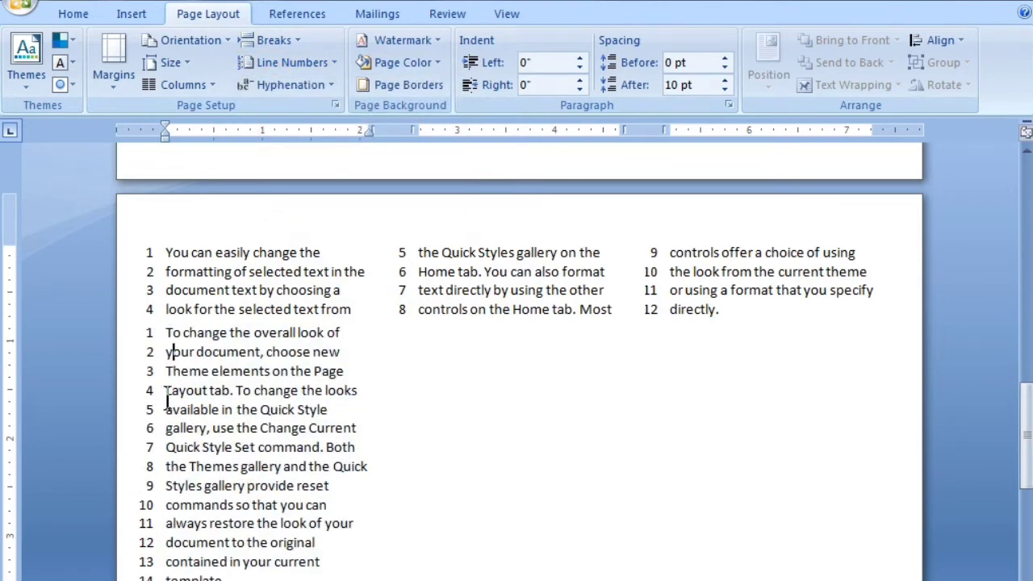
# - In the line numbering options' page setup, keep the section start Continuous and enable different odd and even and different first page headers and footers
pyautogui.click(297, 65)
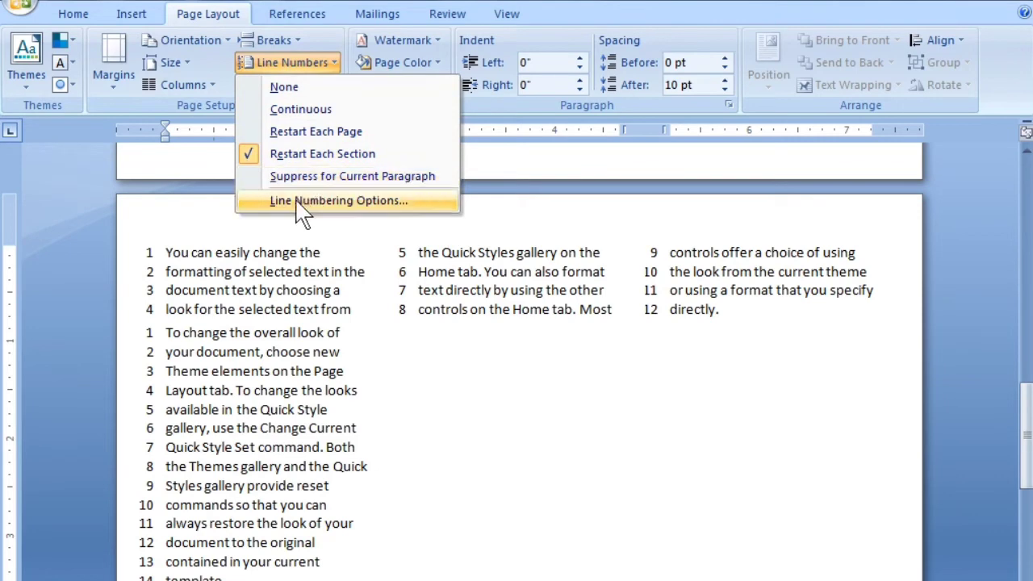
pyautogui.click(328, 204)
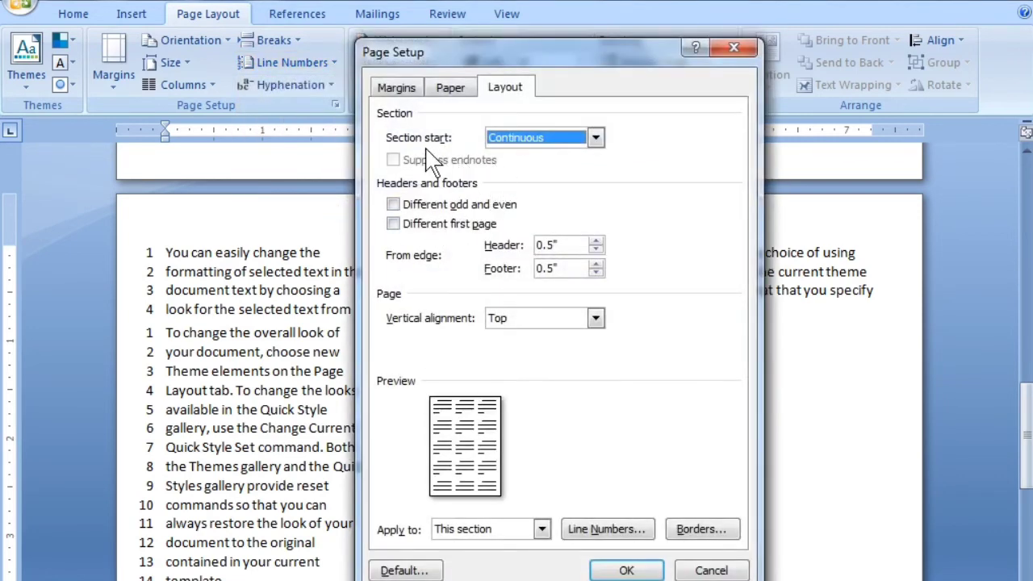
pyautogui.click(516, 142)
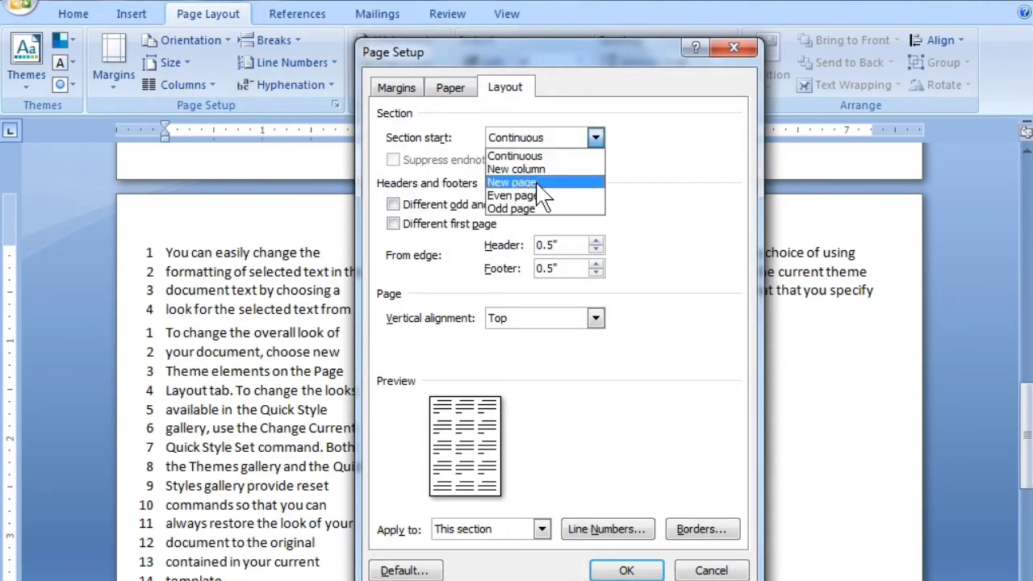
pyautogui.click(531, 156)
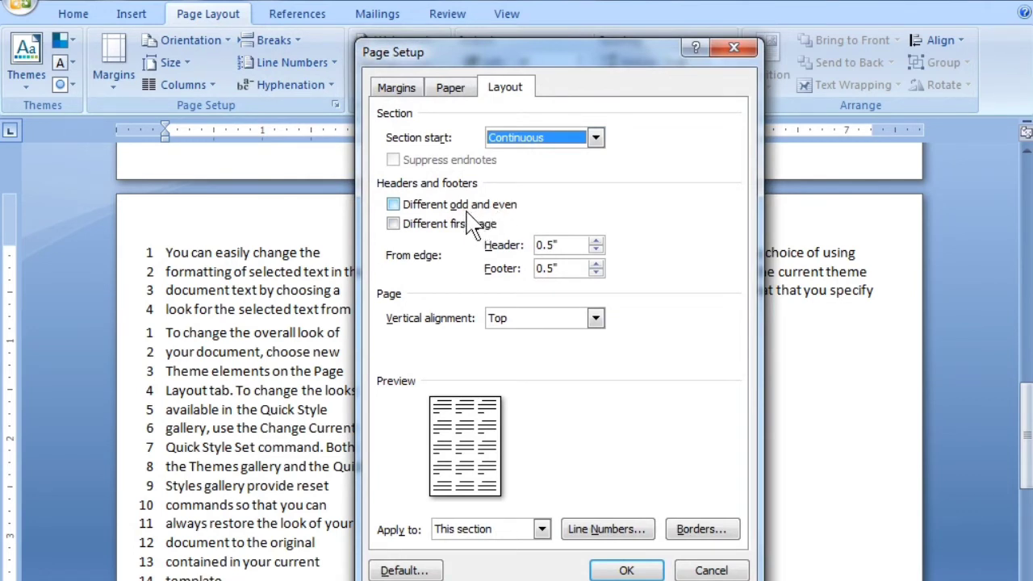
pyautogui.click(393, 204)
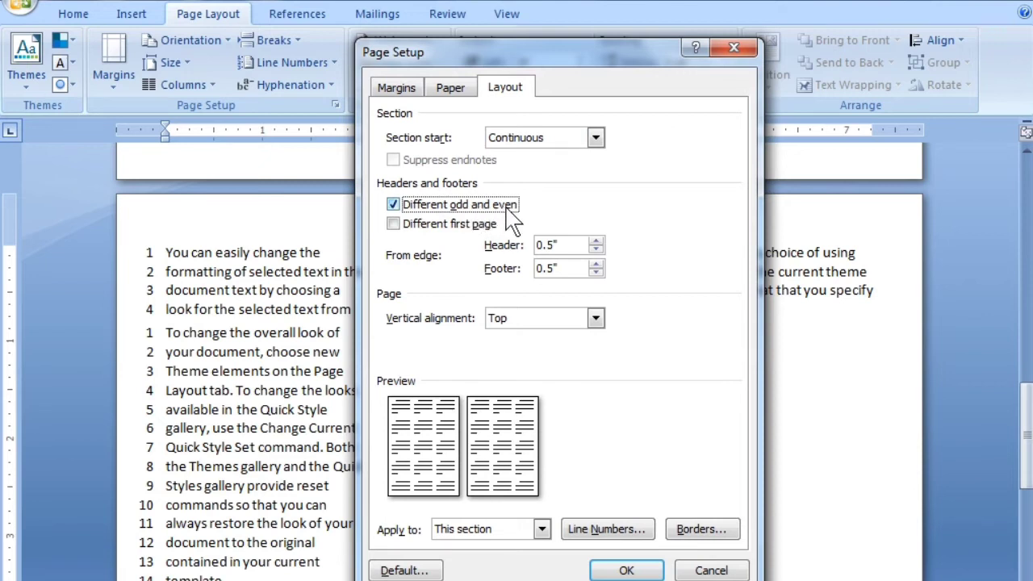
pyautogui.click(401, 225)
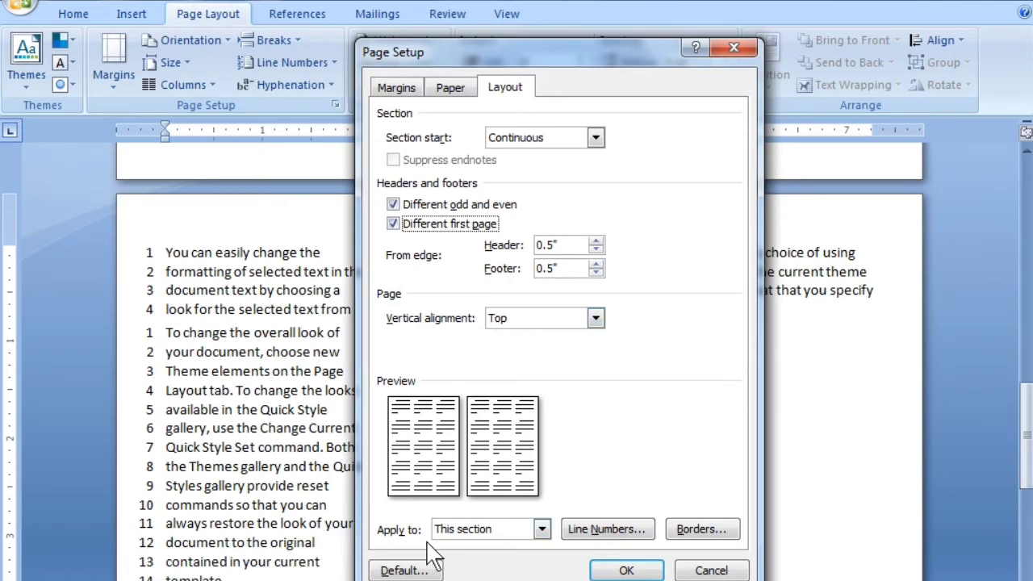
# - Set this section's line numbers to start at 41, count by 2 and restart each section, and apply the page setup
pyautogui.click(605, 531)
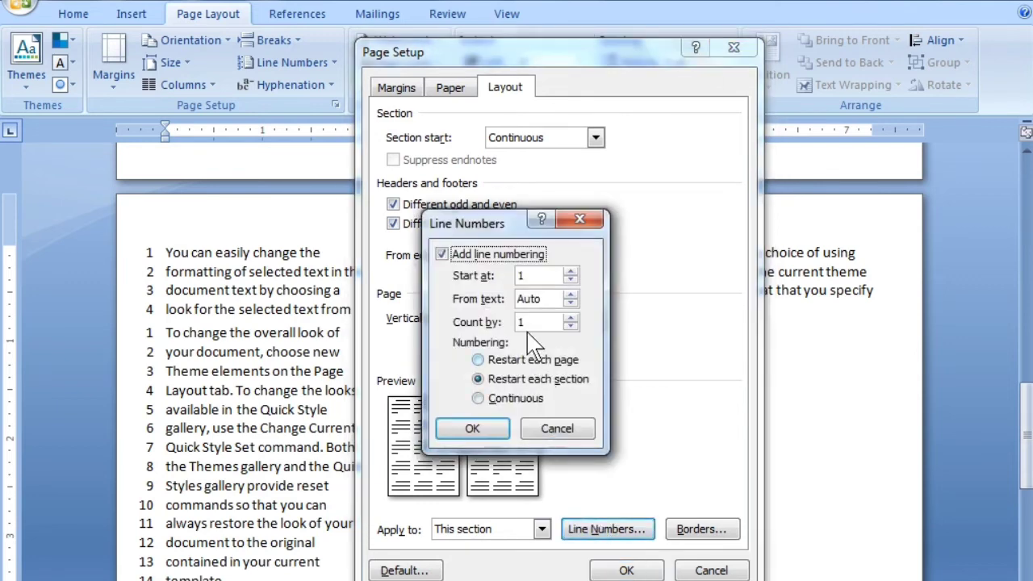
pyautogui.doubleClick(533, 277)
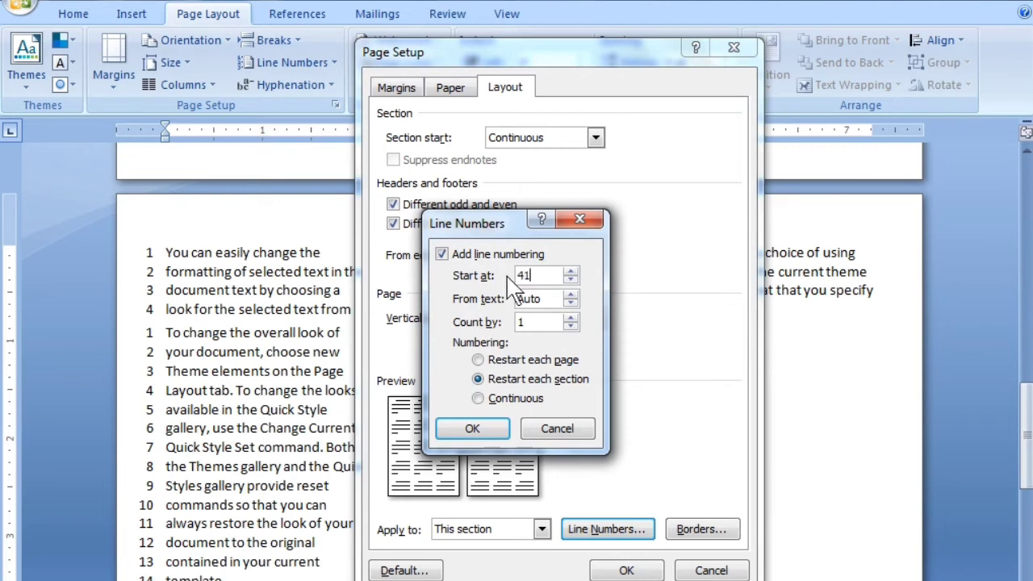
pyautogui.doubleClick(513, 323)
pyautogui.write('2')
pyautogui.click(496, 401)
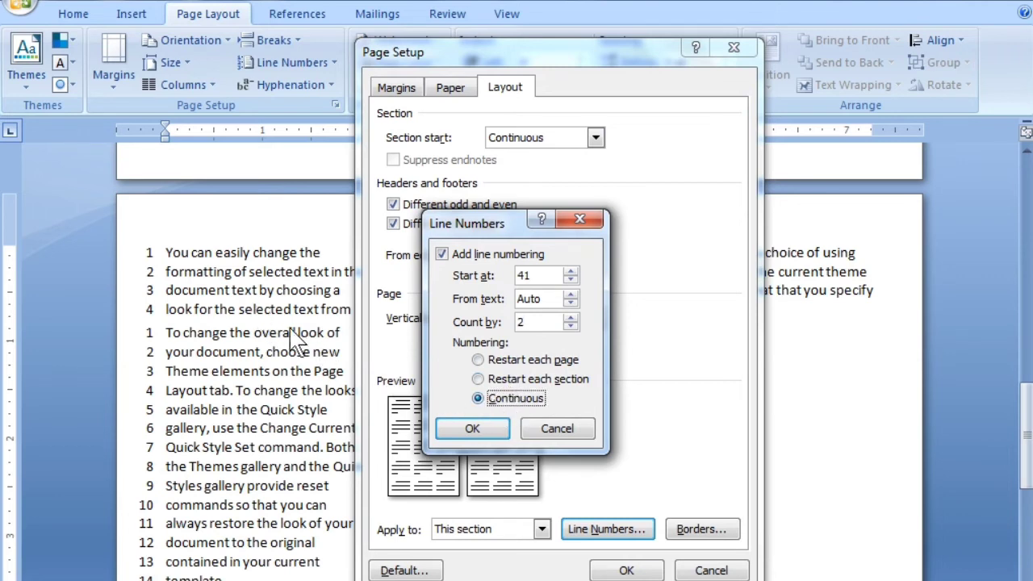
pyautogui.click(487, 379)
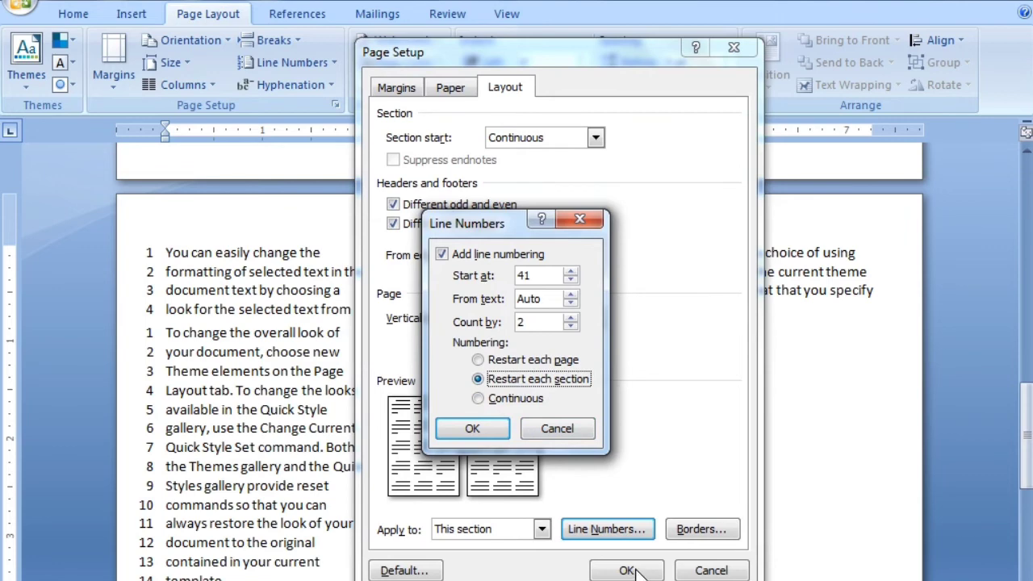
pyautogui.click(472, 428)
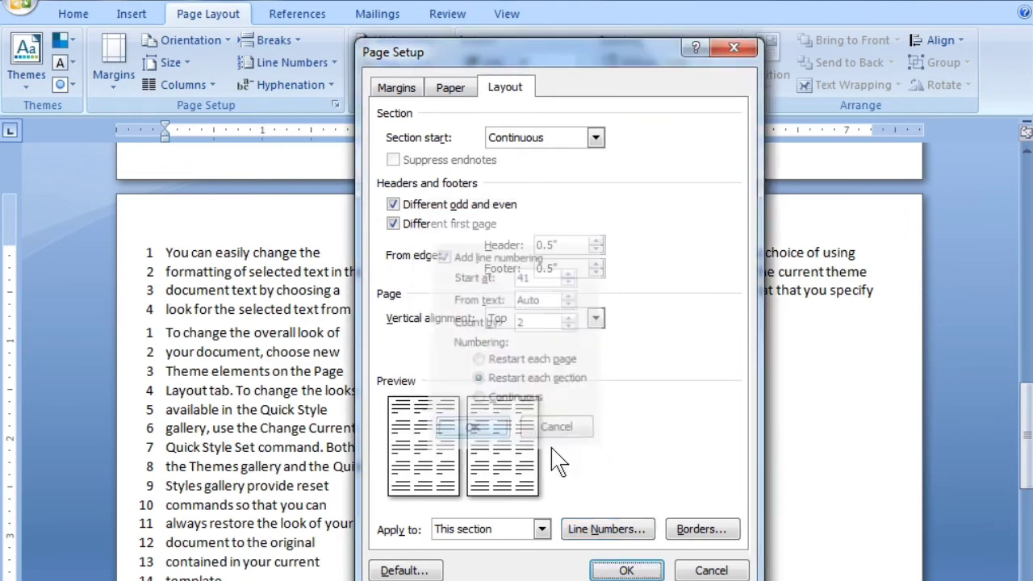
pyautogui.click(626, 570)
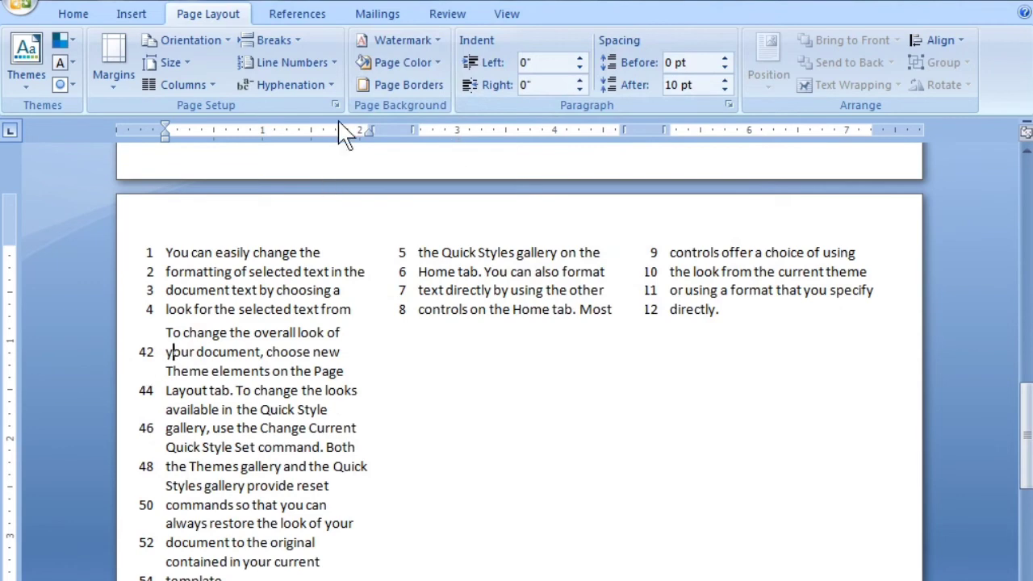
# - Change the line numbering of the section starting "To change the overall look" to count by 1
pyautogui.click(303, 65)
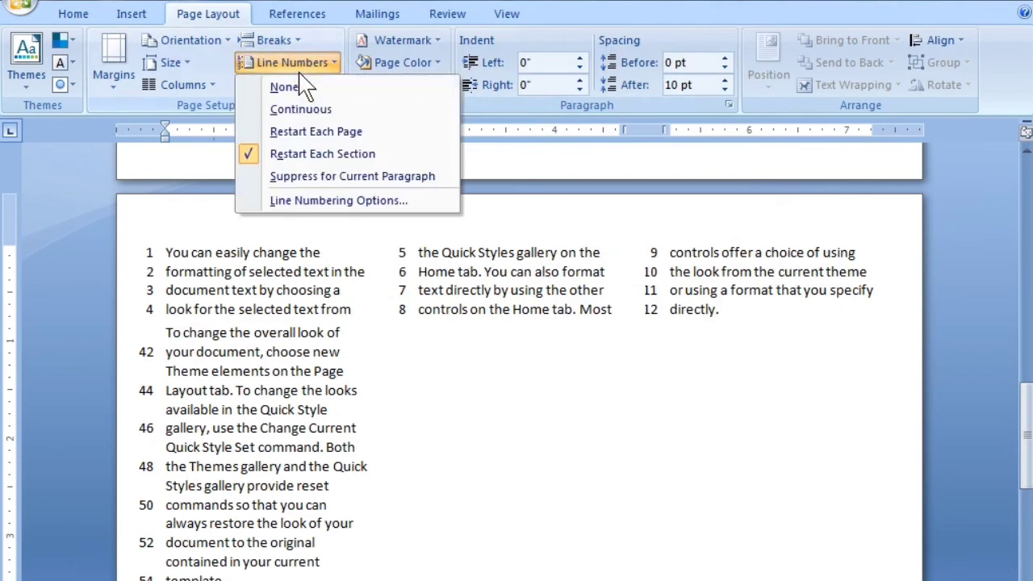
pyautogui.click(312, 202)
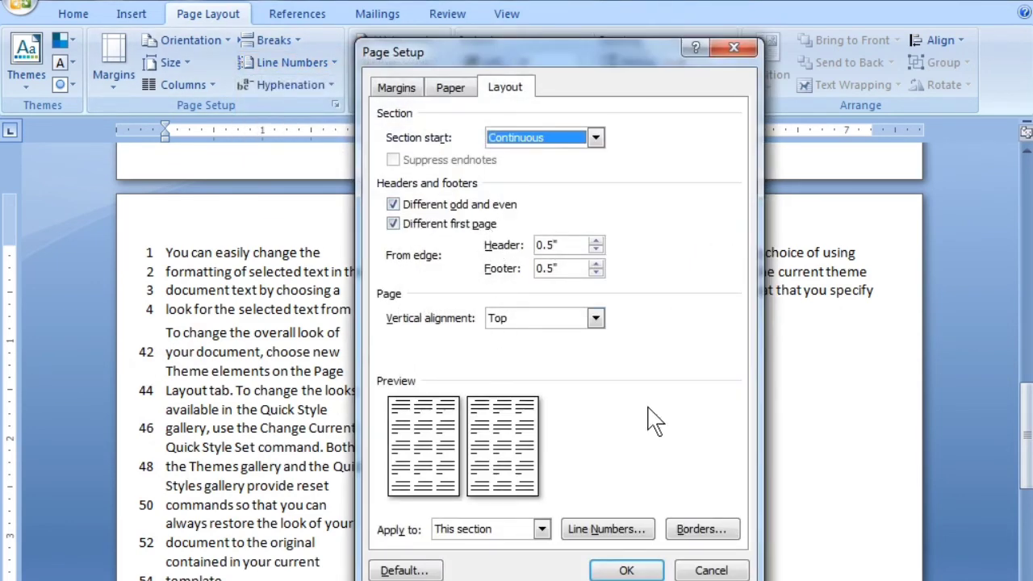
pyautogui.click(609, 532)
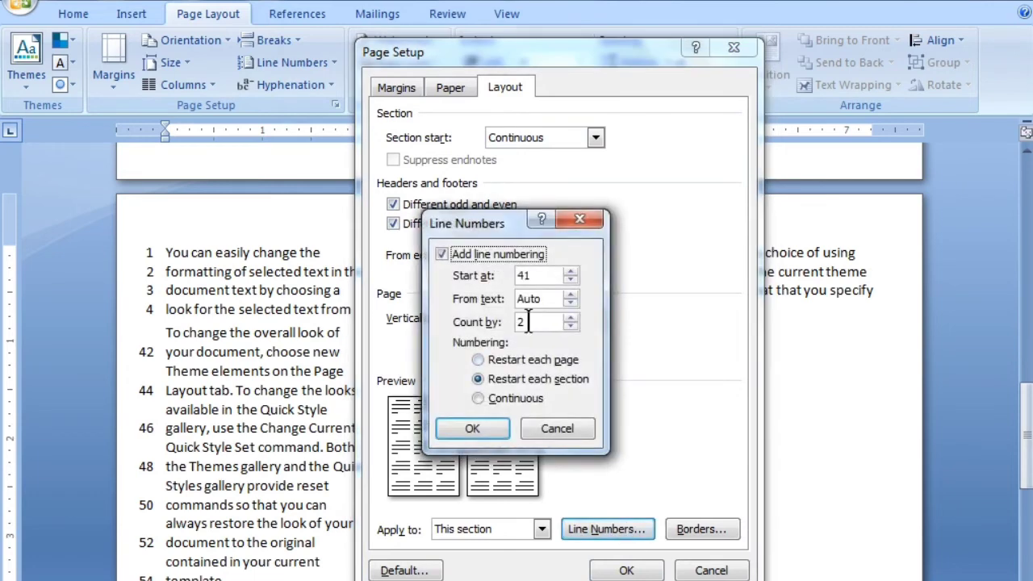
pyautogui.doubleClick(532, 322)
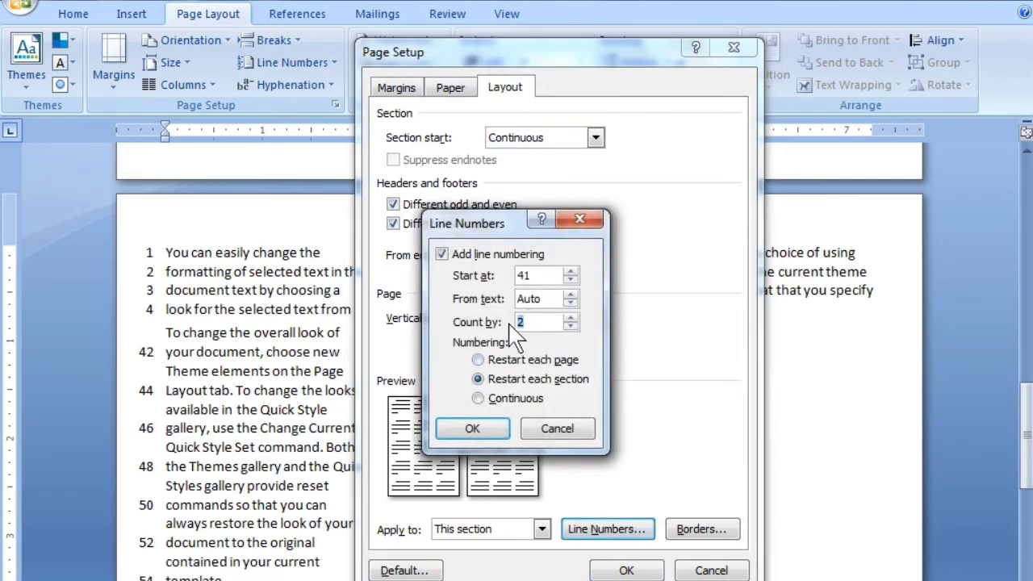
pyautogui.write('1')
pyautogui.click(472, 429)
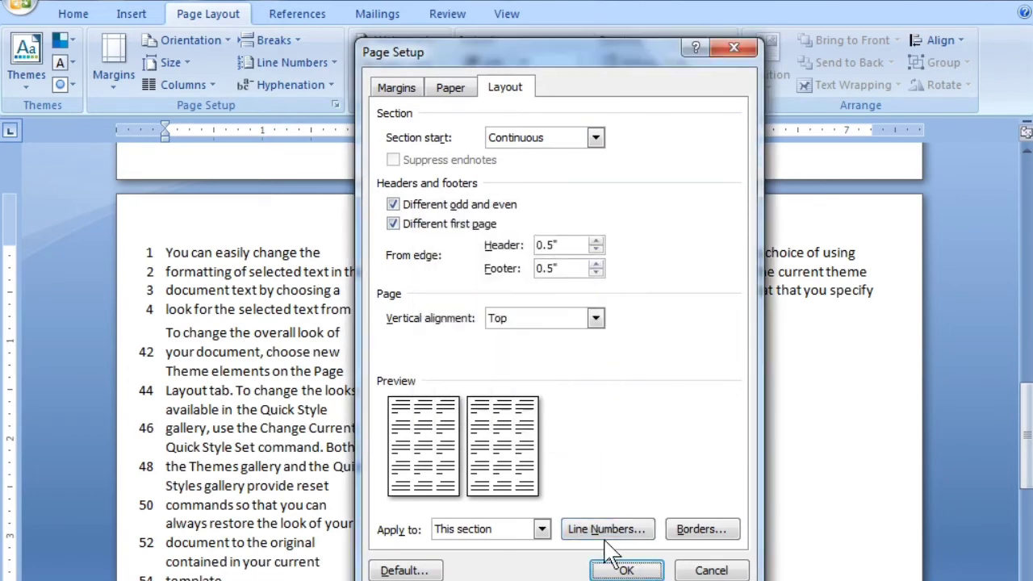
pyautogui.click(619, 567)
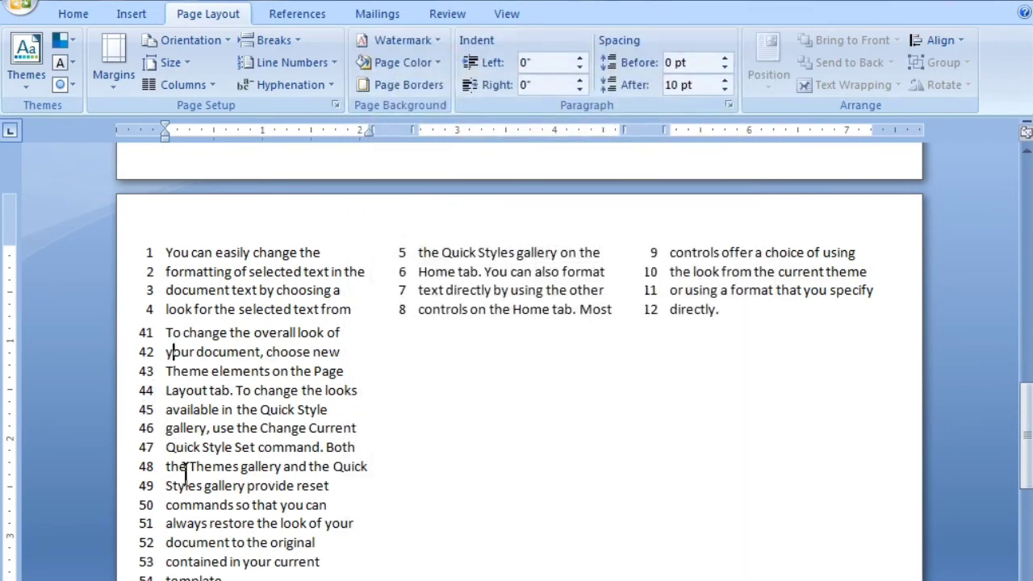
# - Review the Borders, Page Border and Shading options reached from the page setup, and leave without applying any
pyautogui.click(290, 63)
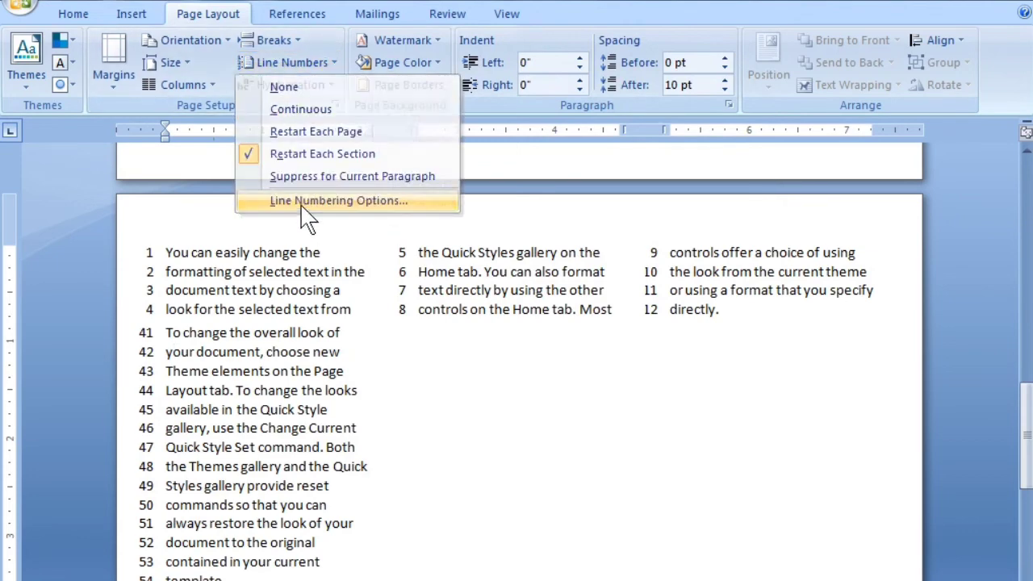
pyautogui.click(310, 200)
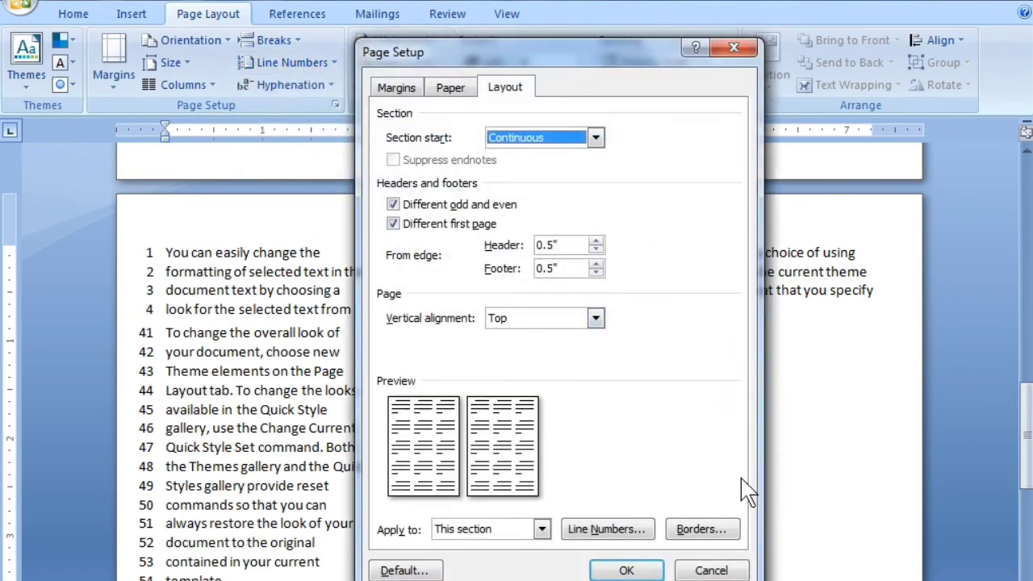
pyautogui.click(724, 538)
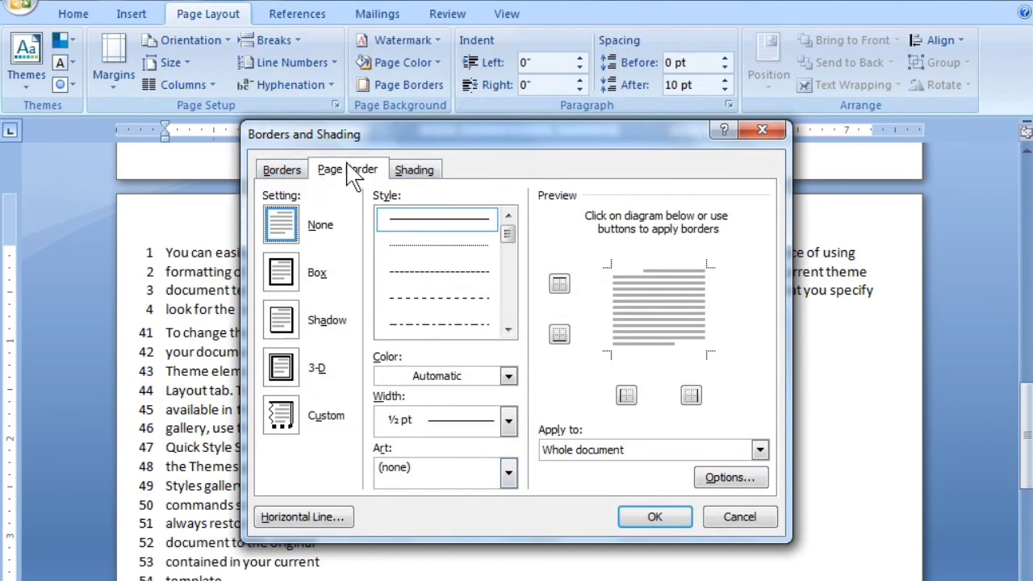
pyautogui.click(294, 170)
pyautogui.click(367, 171)
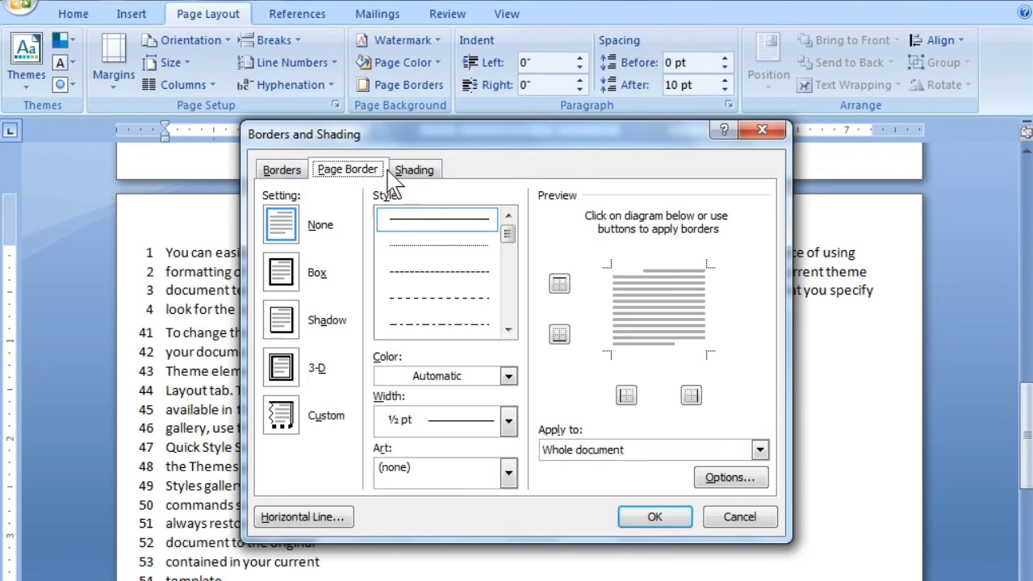
pyautogui.click(415, 176)
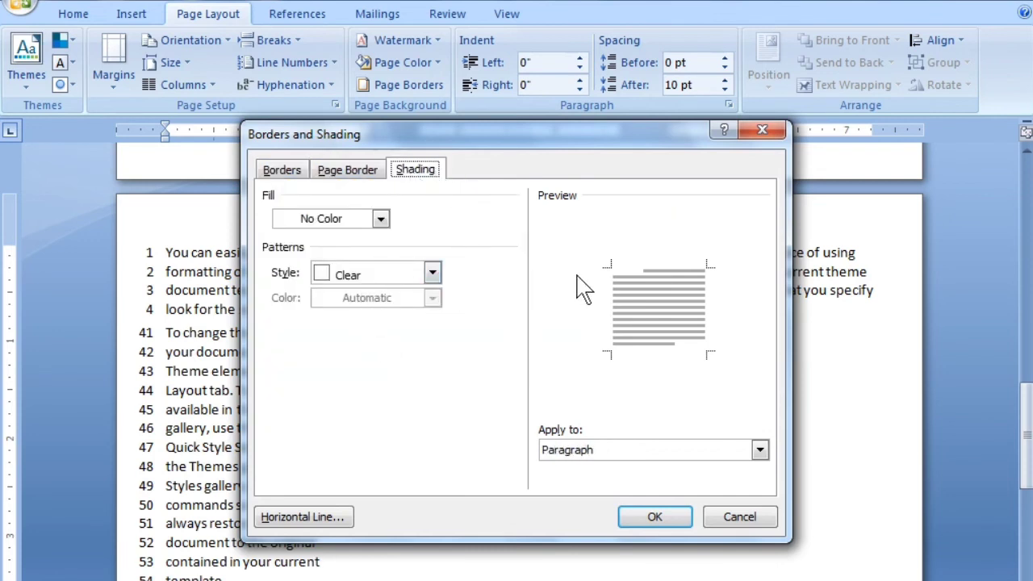
pyautogui.click(759, 521)
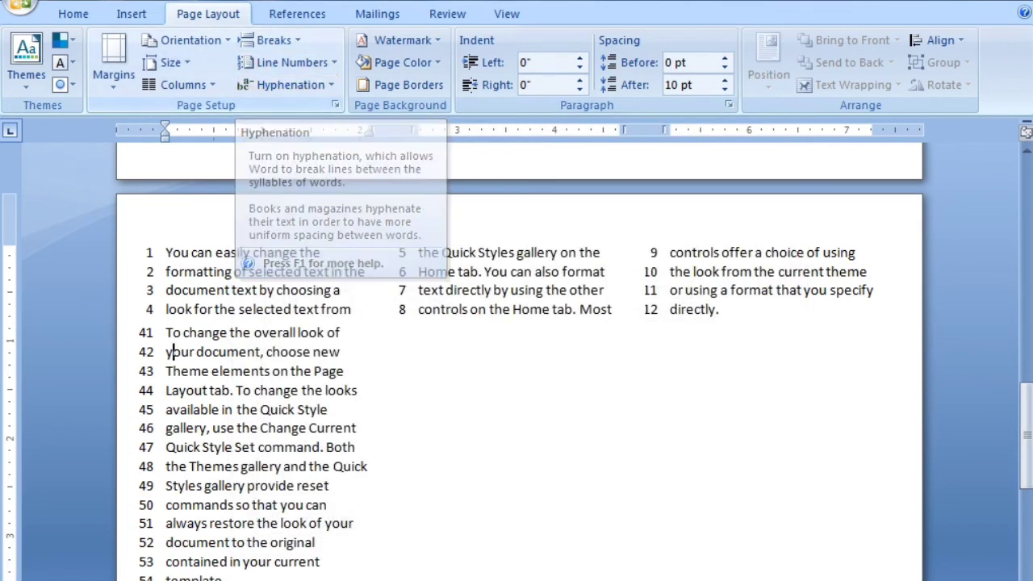
# - Justify the paragraph starting "To change the overall look of your document"
pyautogui.moveTo(162, 334); pyautogui.dragTo(329, 577)
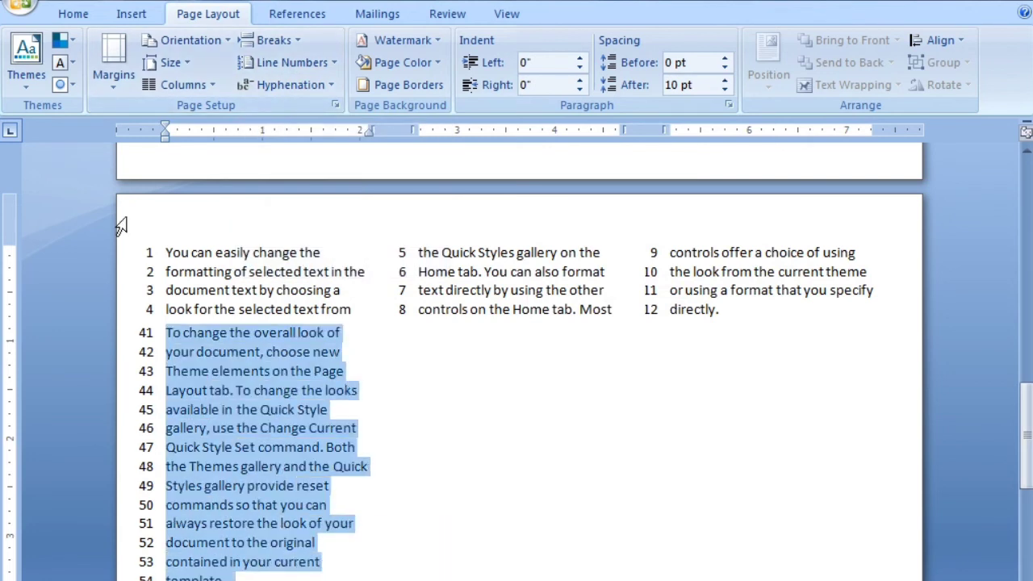
pyautogui.click(72, 13)
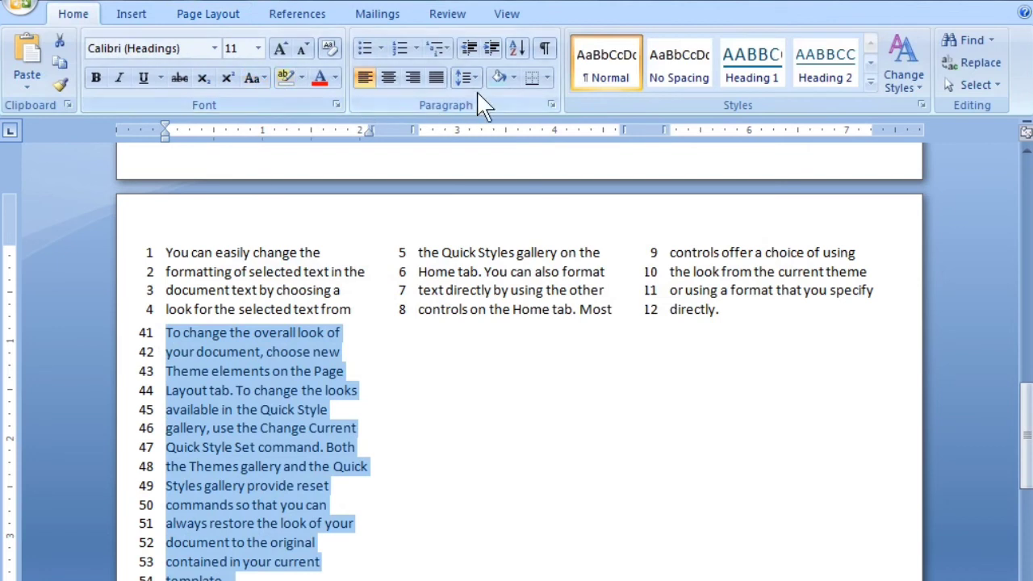
pyautogui.click(436, 78)
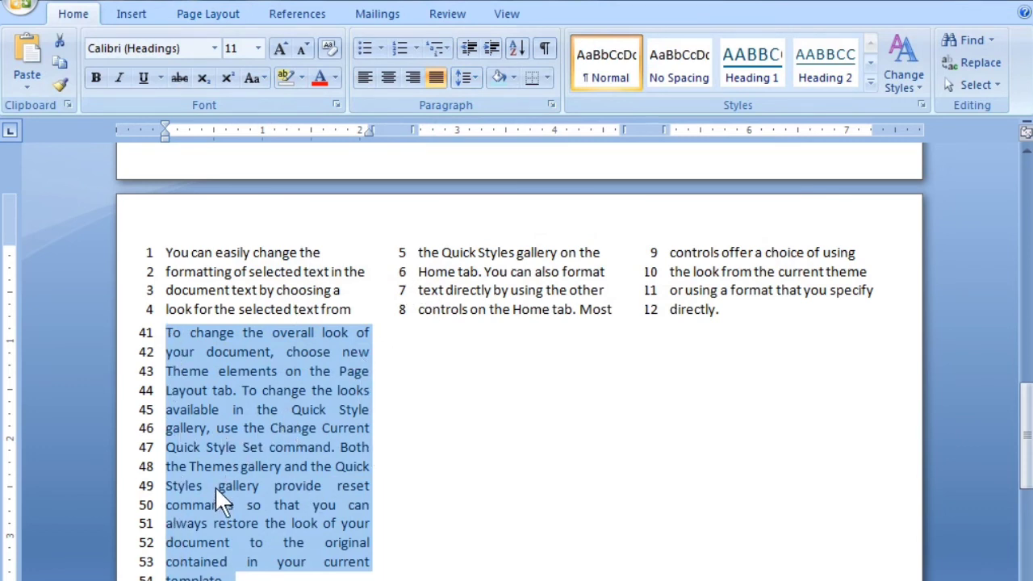
# - Turn on automatic hyphenation for the document
pyautogui.click(211, 24)
pyautogui.click(295, 85)
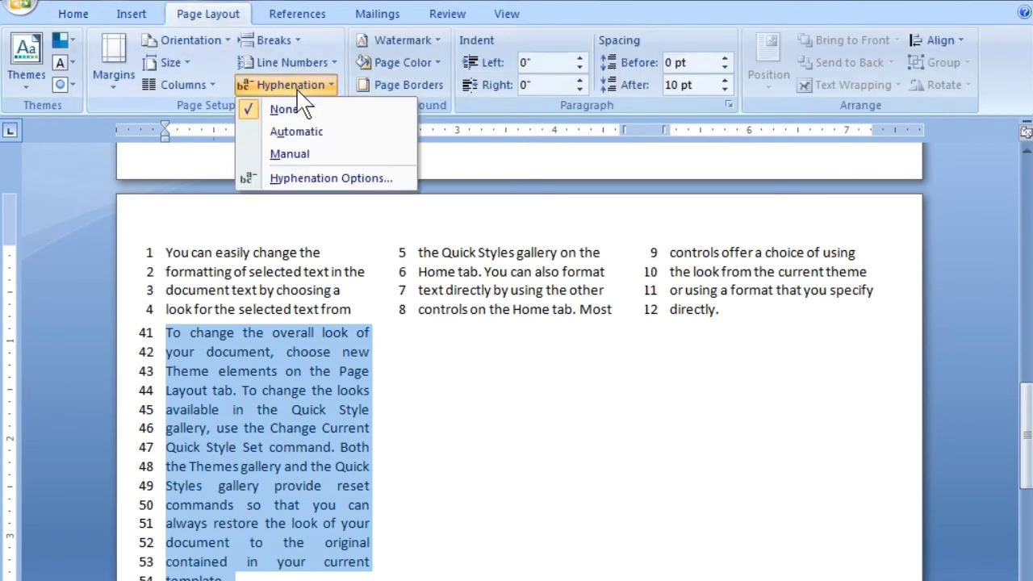
pyautogui.click(314, 133)
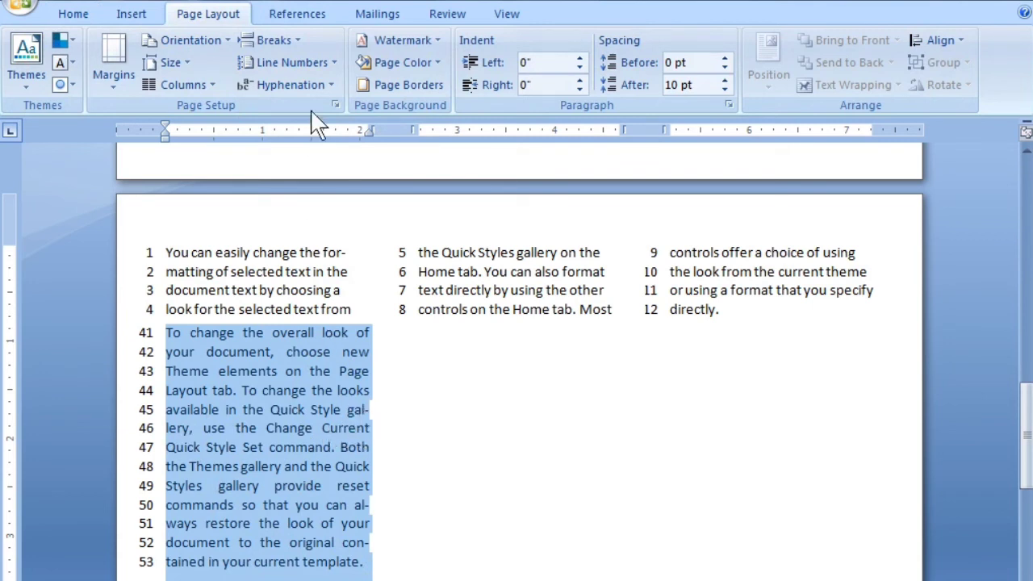
# - Manually hyphenate "gallery" as "gall-ery" and "always" as "alwa-ys", and leave manual hyphenation at the word "document"
pyautogui.click(300, 84)
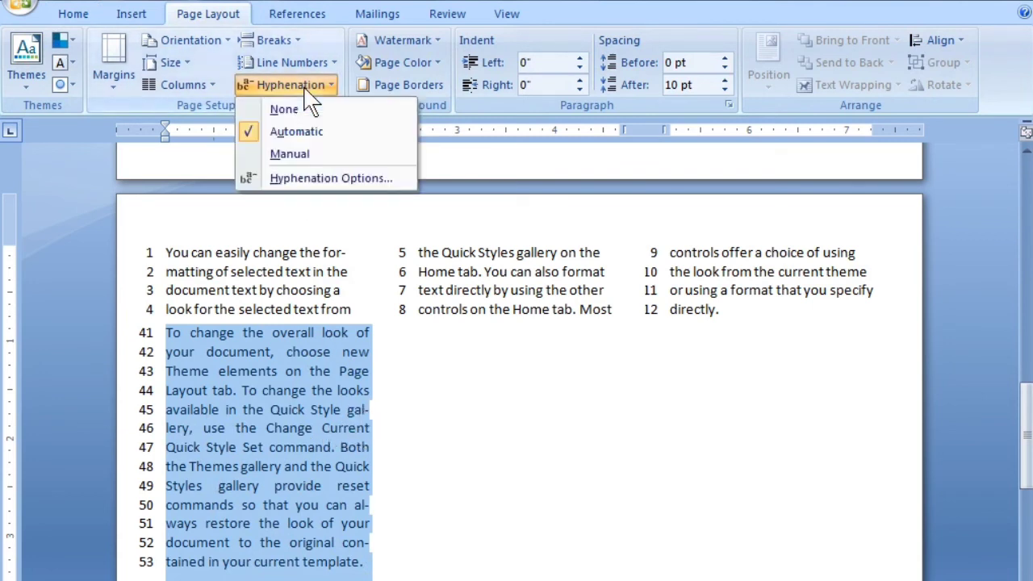
pyautogui.click(308, 155)
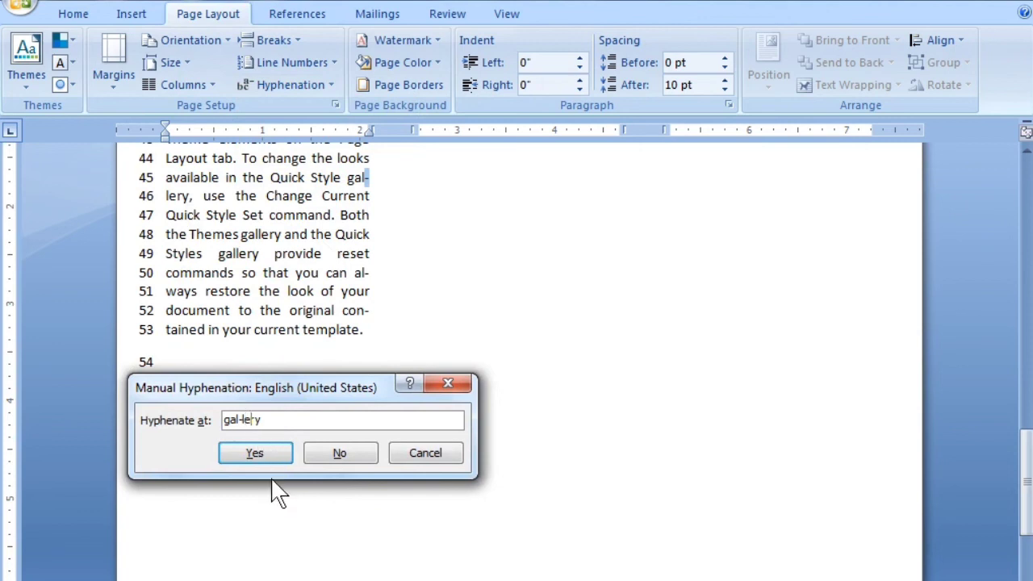
pyautogui.click(266, 452)
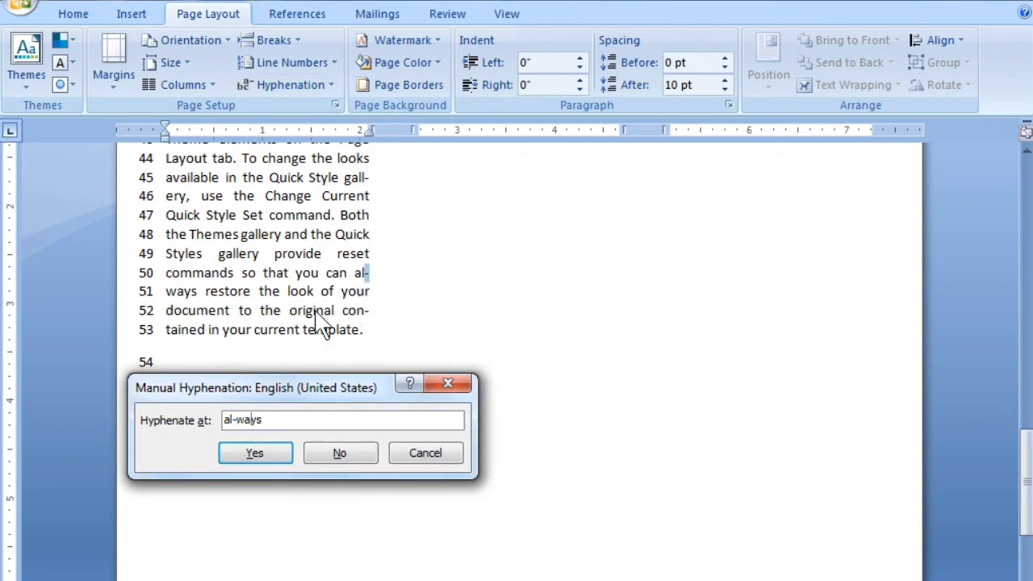
pyautogui.click(255, 454)
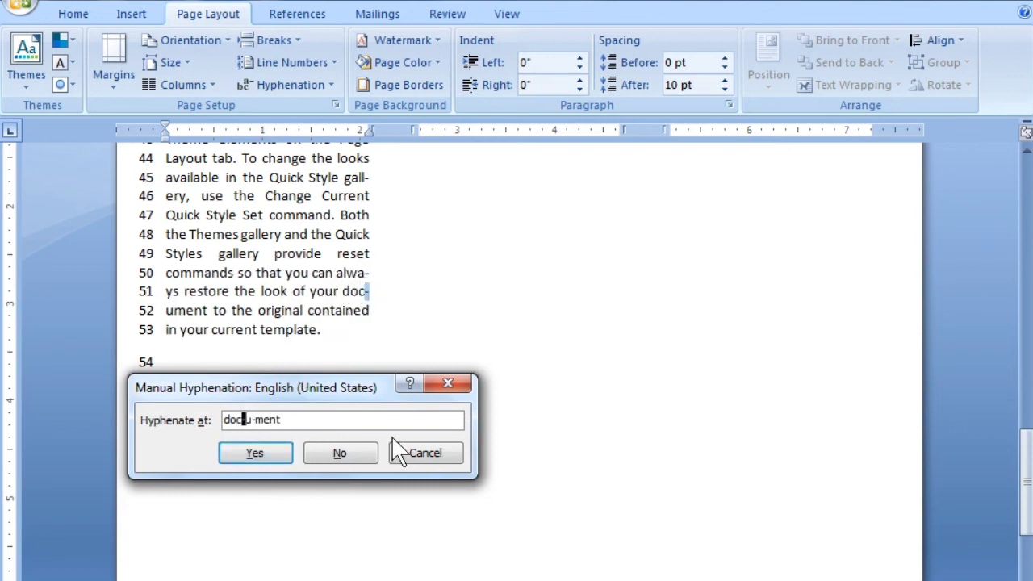
pyautogui.click(467, 385)
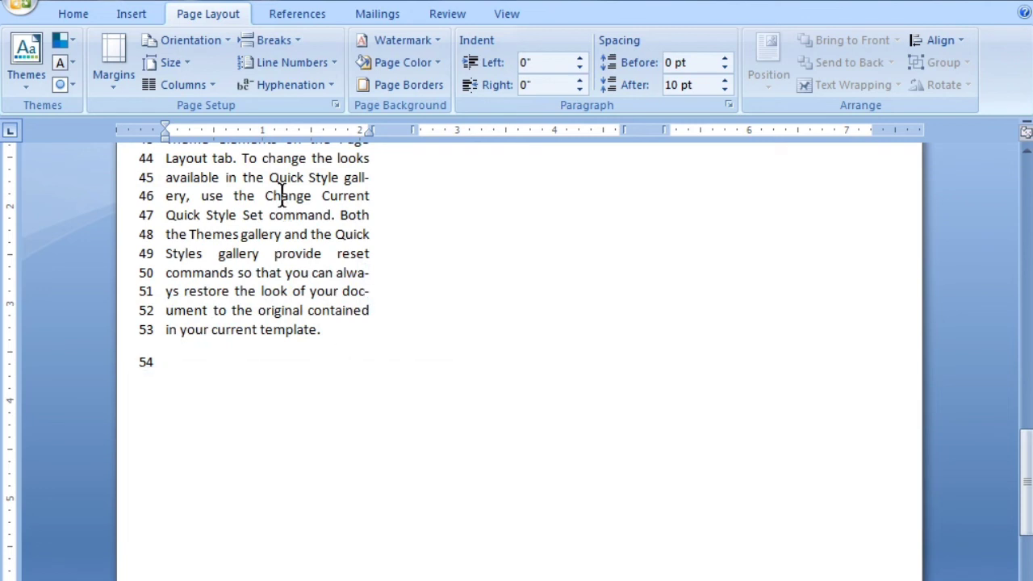
pyautogui.click(309, 102)
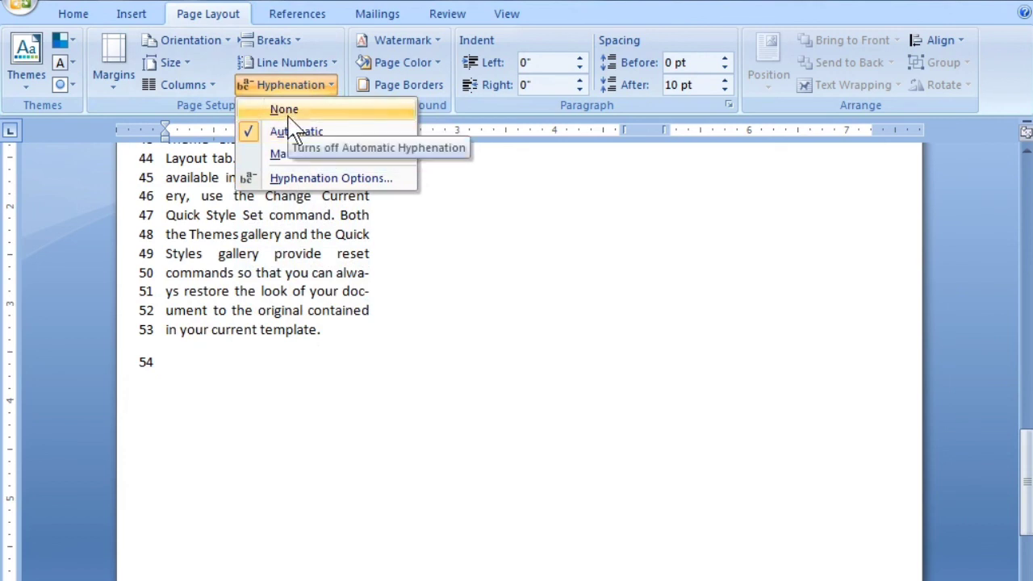
pyautogui.click(493, 300)
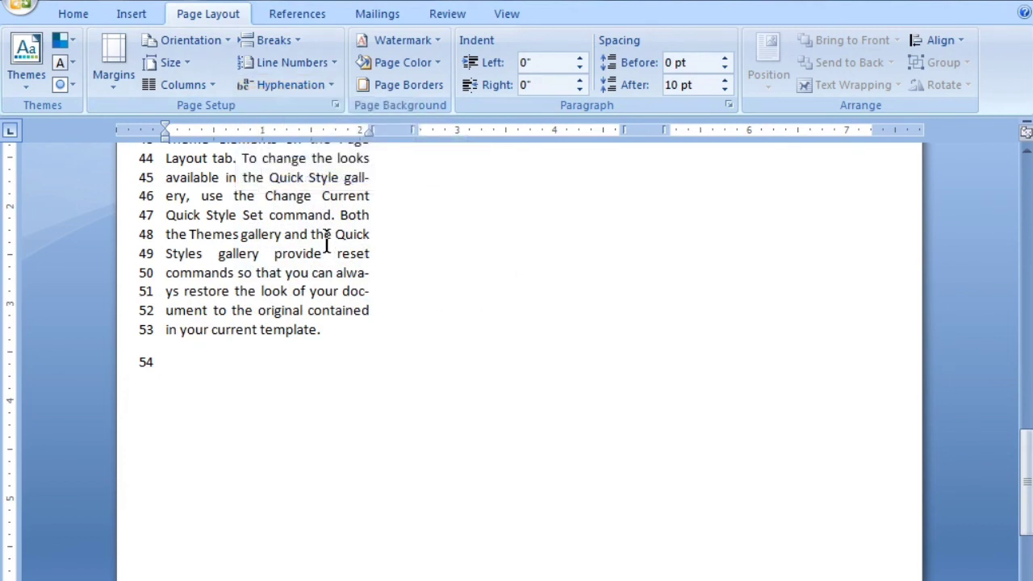